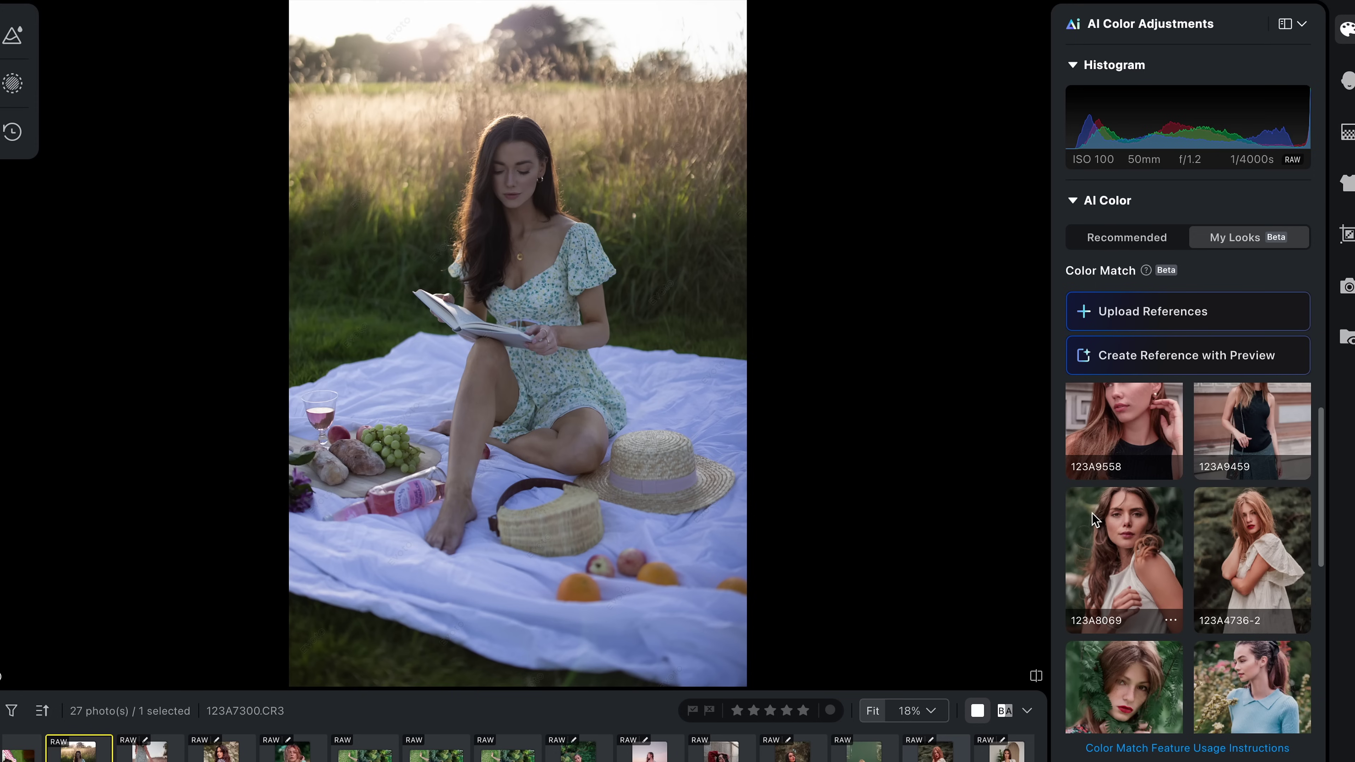
- Apply color-match reference 123A8069 to the picnic photo and 123A9459 to the red-jacket photo, and adjust the match Amount on the sweater portrait
{"action": "left_click", "coordinate": [1092, 513]}
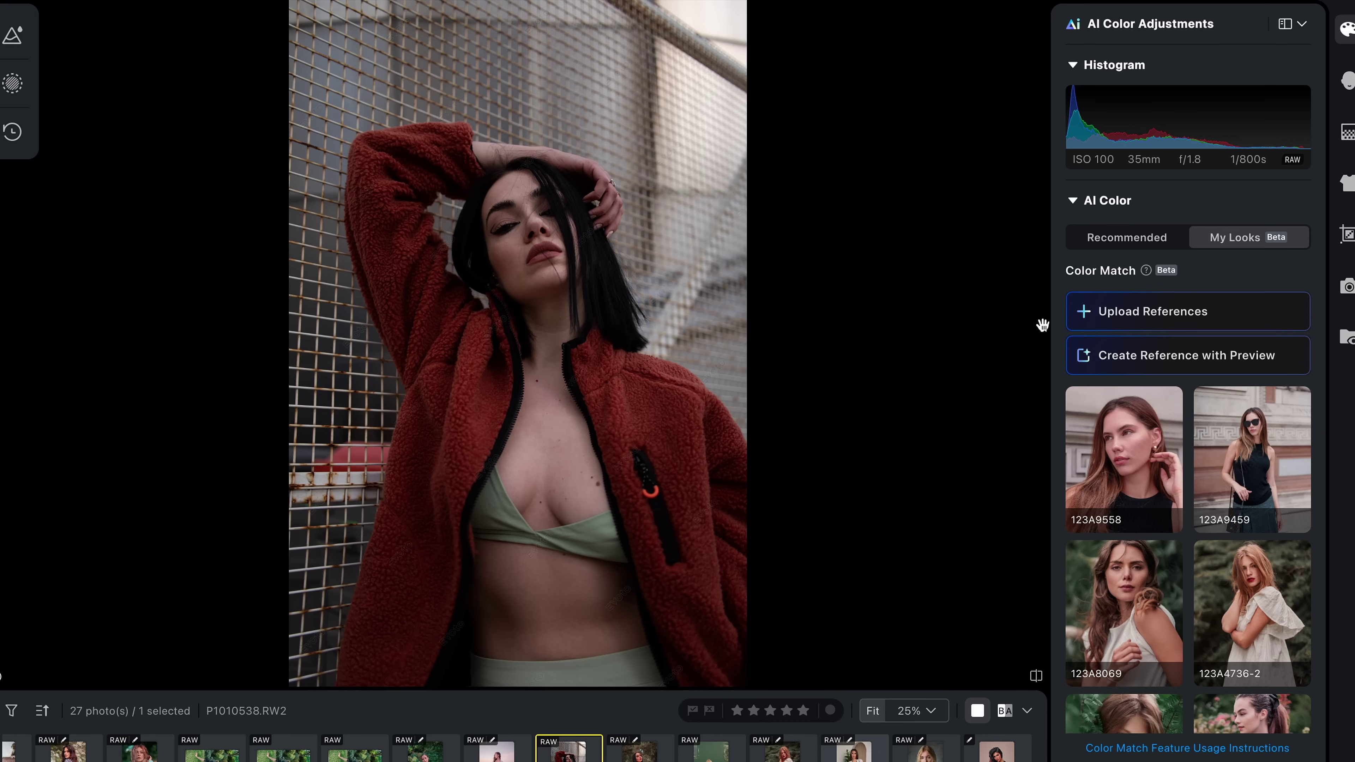
{"action": "left_click", "coordinate": [1225, 432]}
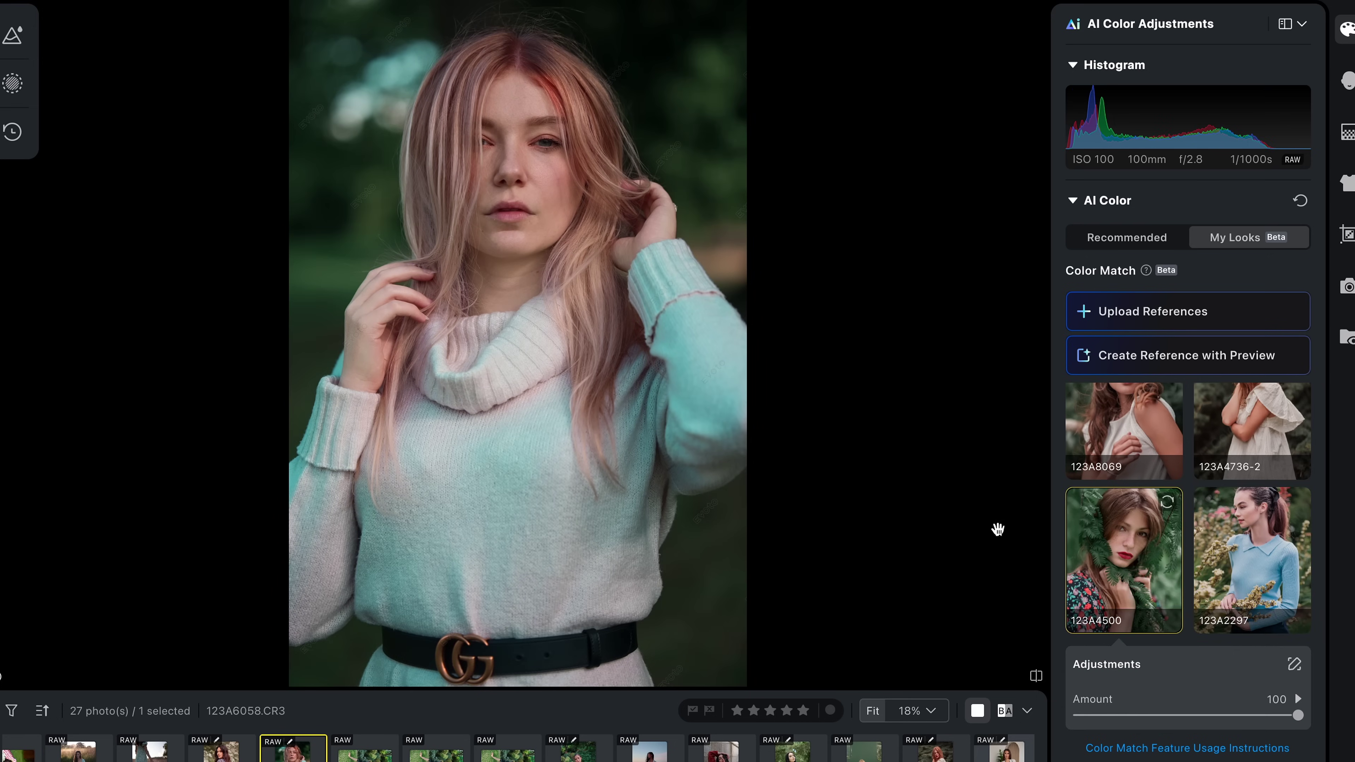
{"action": "left_click_drag", "start_coordinate": [1298, 715], "coordinate": [1269, 731]}
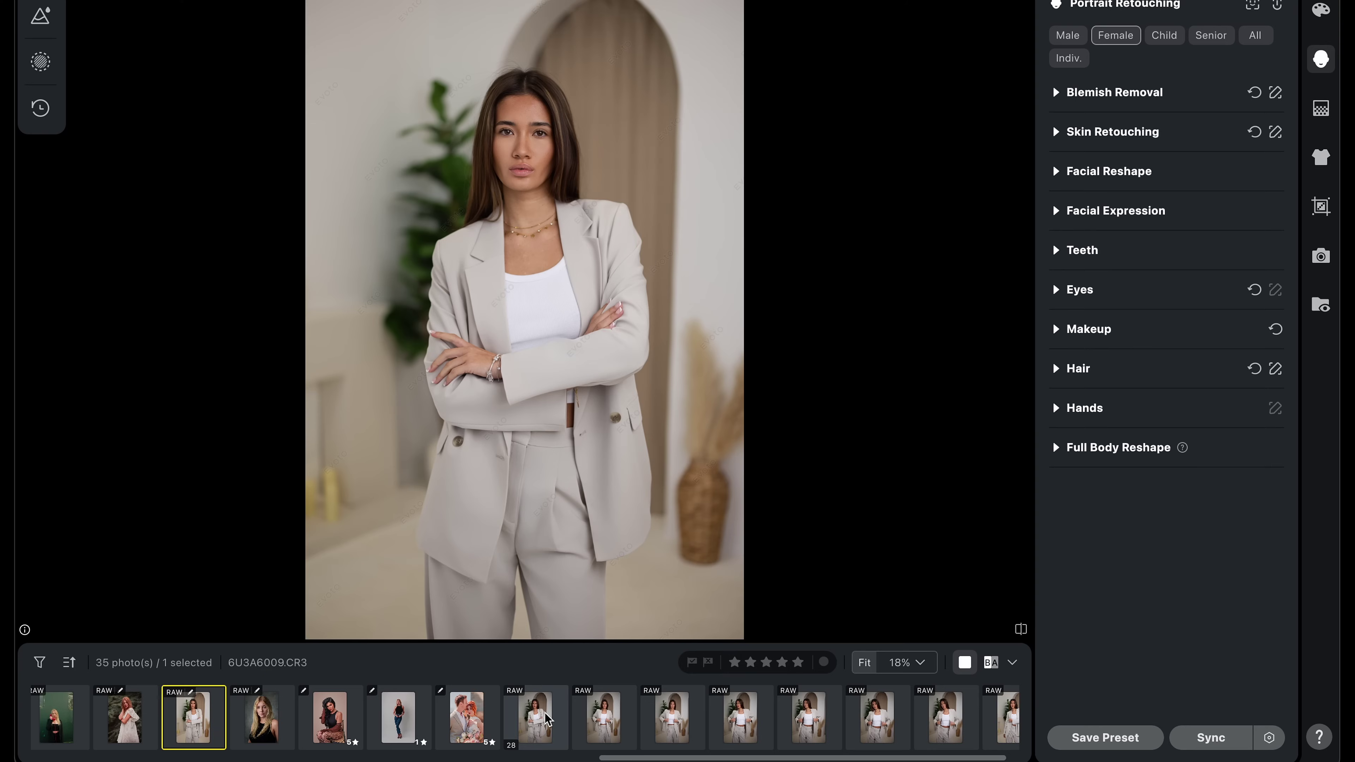
- Sync all edits except Crop & Rotate from the edited light-suit portrait 6U3A6009 to the eight unedited shots of the same woman and check the results
{"action": "left_click", "coordinate": [535, 718], "text": "super"}
{"action": "left_click", "coordinate": [601, 720], "text": "super"}
{"action": "left_click", "coordinate": [673, 721], "text": "super"}
{"action": "left_click", "coordinate": [740, 722], "text": "super"}
{"action": "left_click", "coordinate": [809, 724], "text": "super"}
{"action": "left_click", "coordinate": [876, 726], "text": "super"}
{"action": "left_click", "coordinate": [945, 721], "text": "super"}
{"action": "left_click", "coordinate": [1006, 720], "text": "super"}
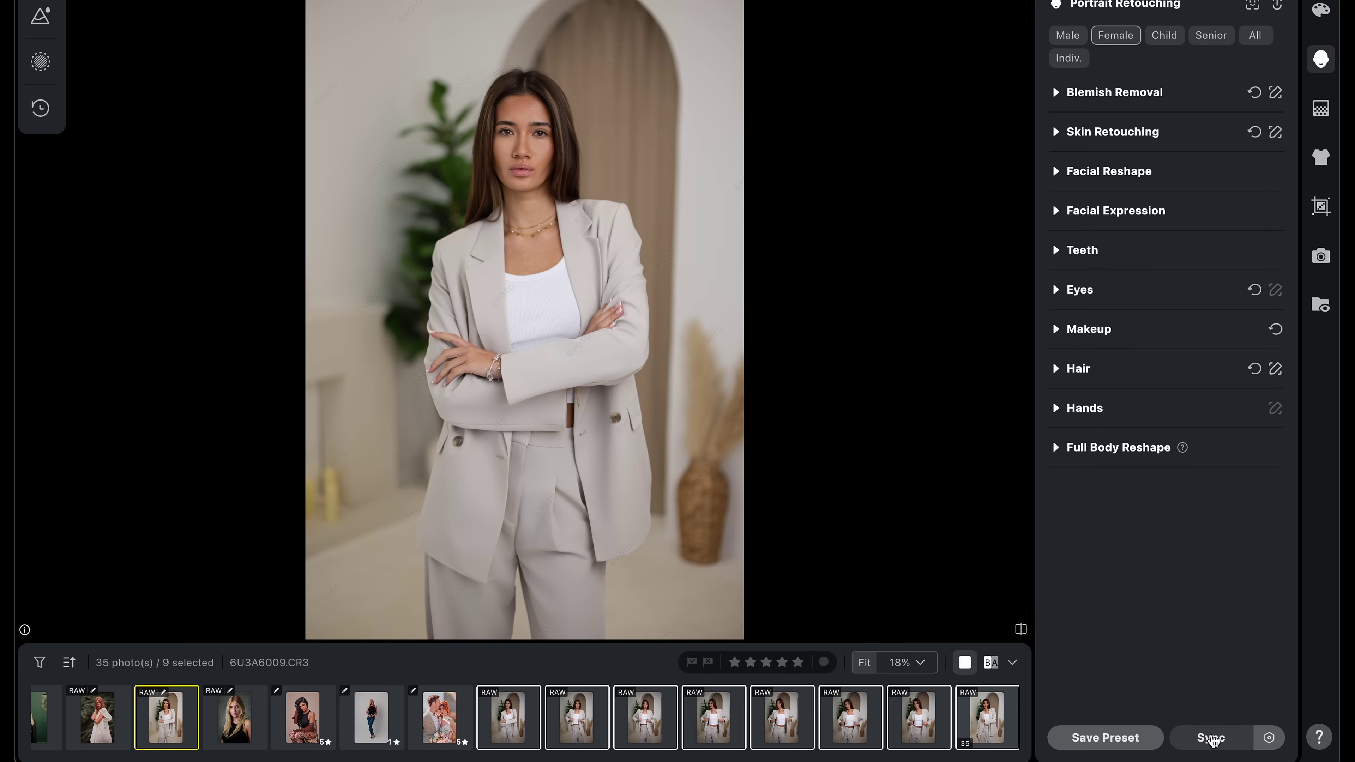
{"action": "left_click", "coordinate": [1211, 738]}
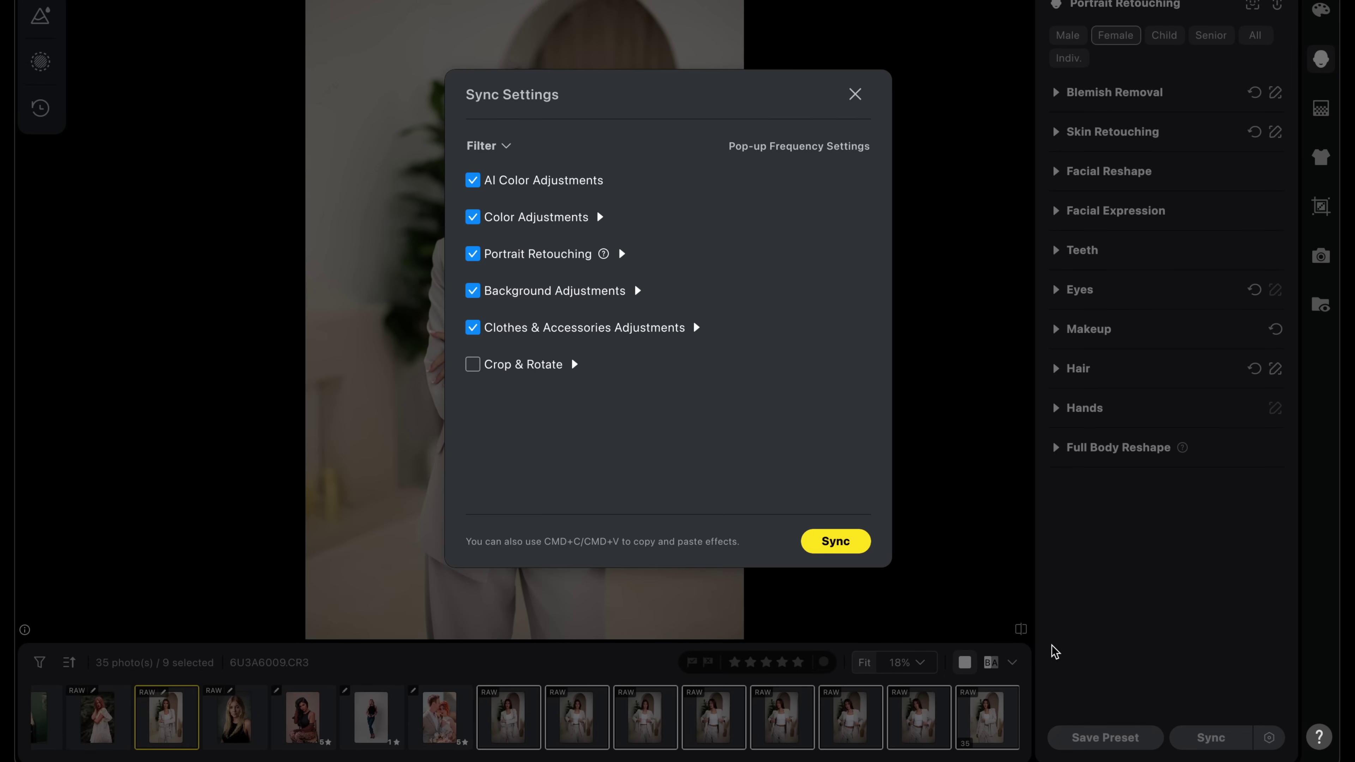
{"action": "left_click", "coordinate": [836, 541]}
{"action": "left_click", "coordinate": [843, 717]}
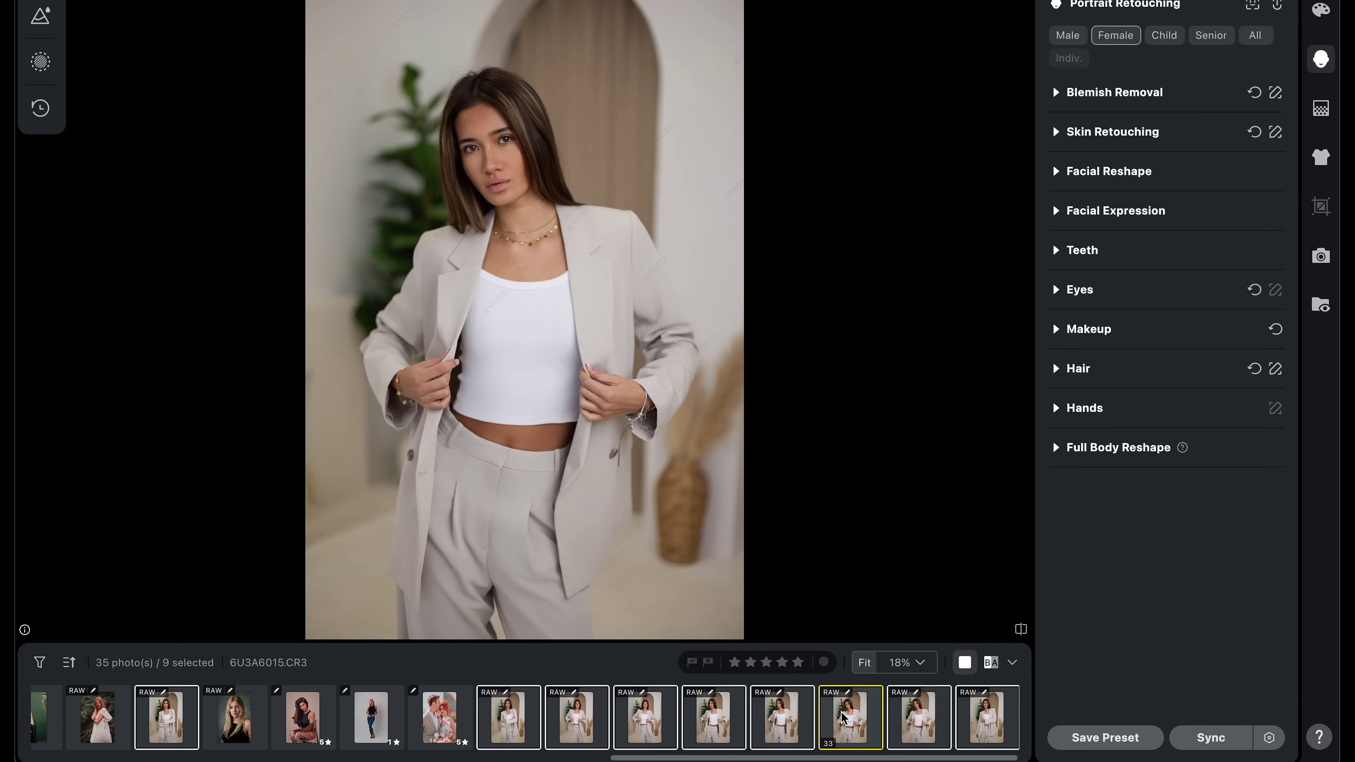
{"action": "left_click", "coordinate": [699, 721]}
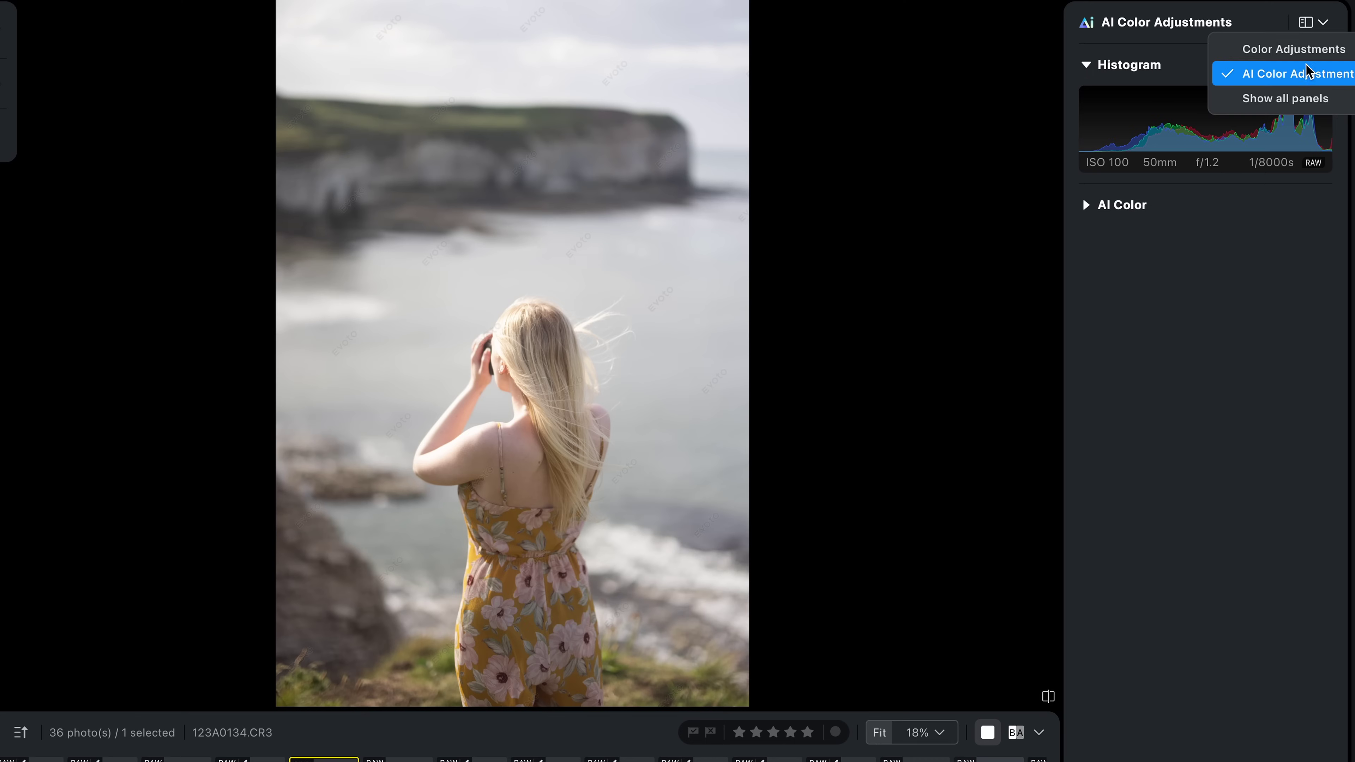
- Try the Ember Glow AI color look on the sea cliff photo and switch it to Golden Ray
{"action": "left_click", "coordinate": [1258, 70]}
{"action": "left_click", "coordinate": [1087, 208]}
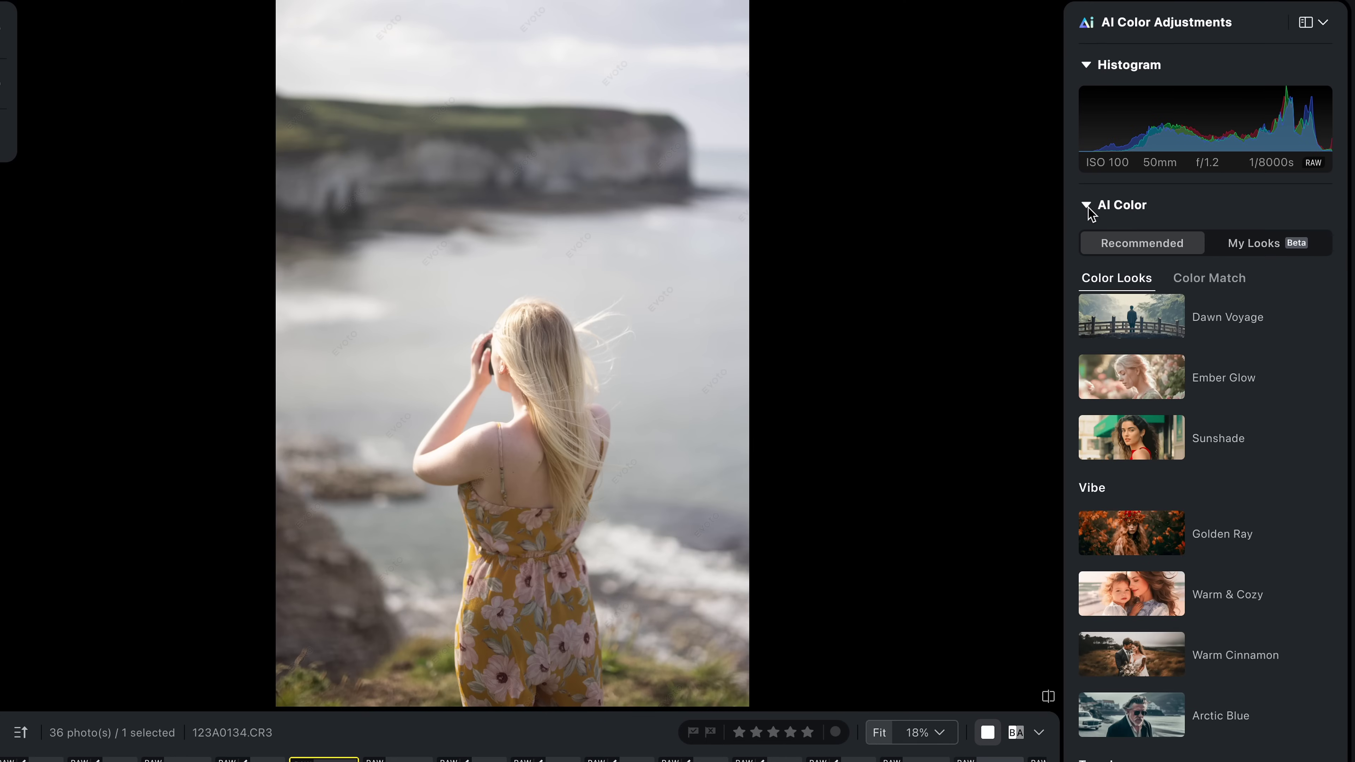
{"action": "left_click", "coordinate": [1129, 375]}
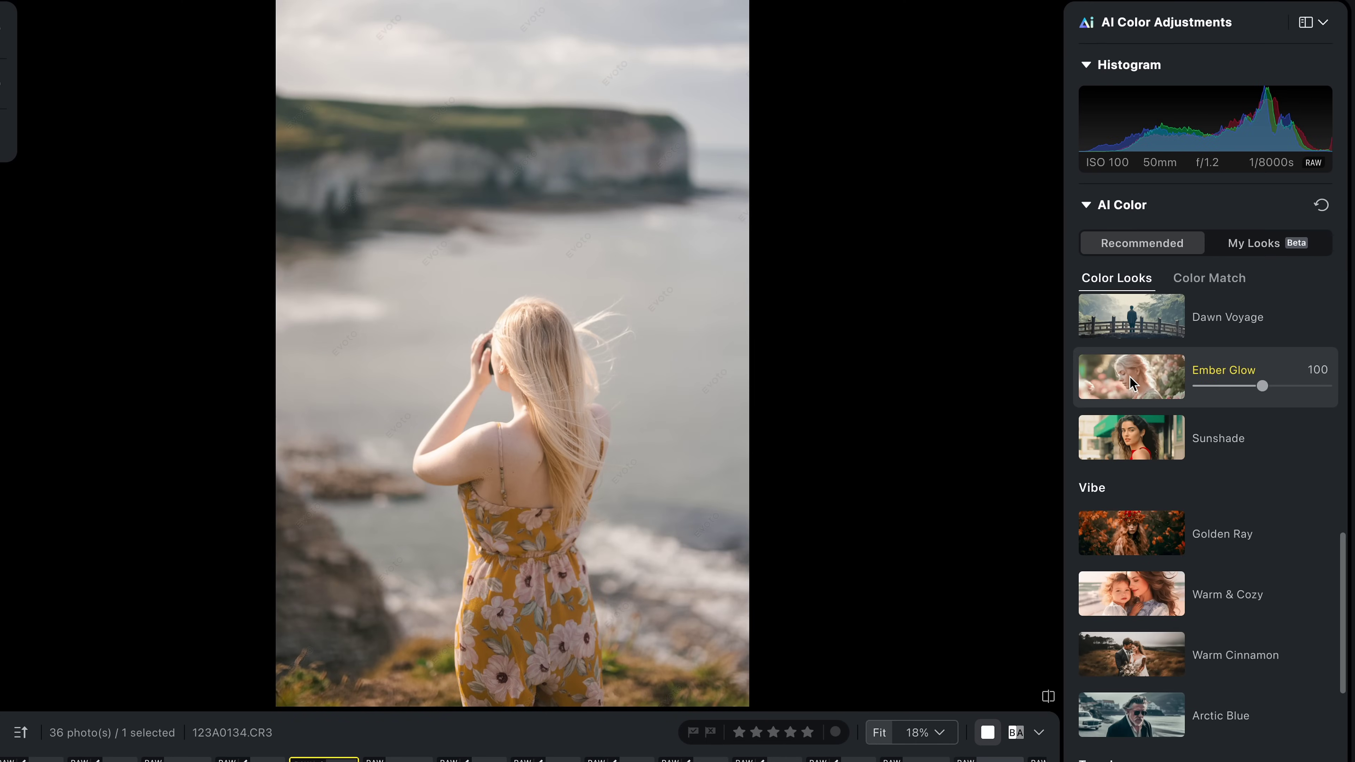
{"action": "left_click", "coordinate": [1142, 521]}
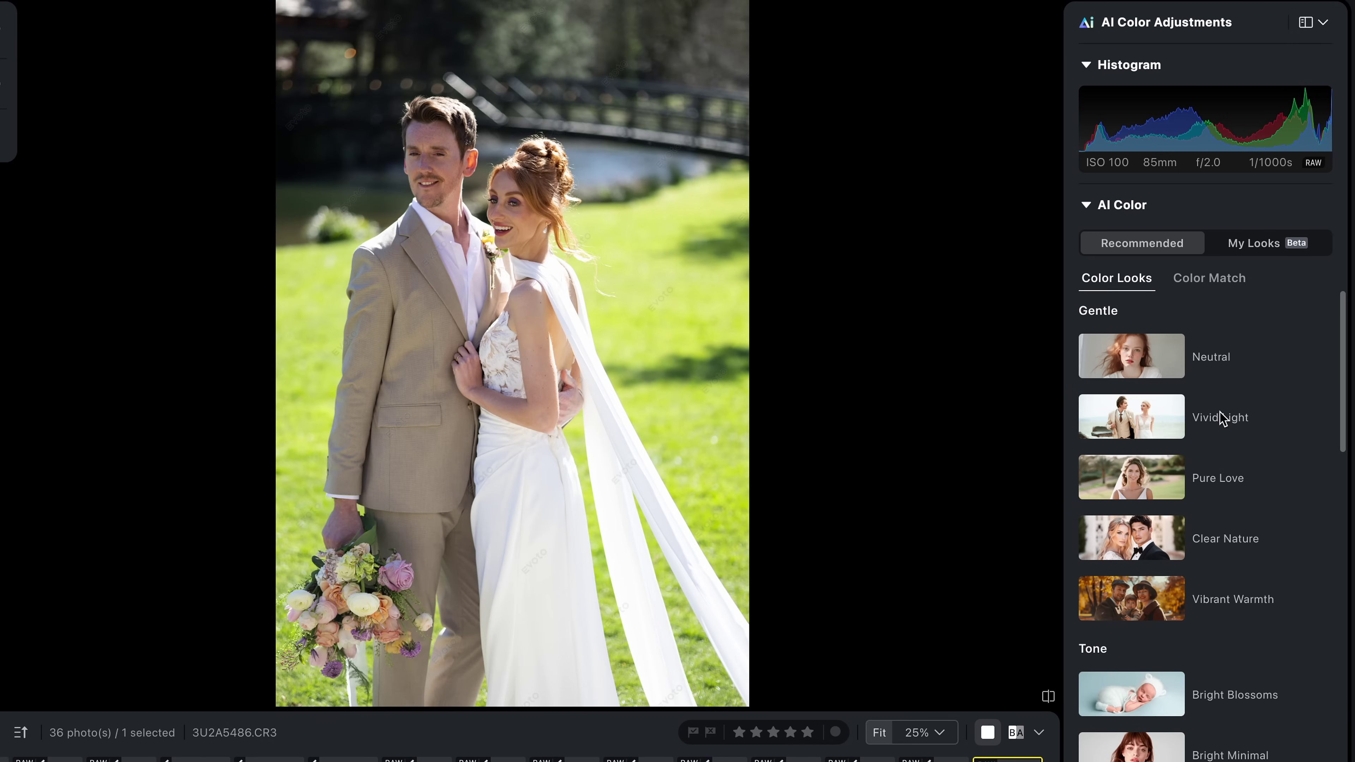
- Try the Vivid Light and Pure Love looks on the wedding couple photo, and apply Timeless Romance to the couple's close-up
{"action": "left_click", "coordinate": [1222, 418]}
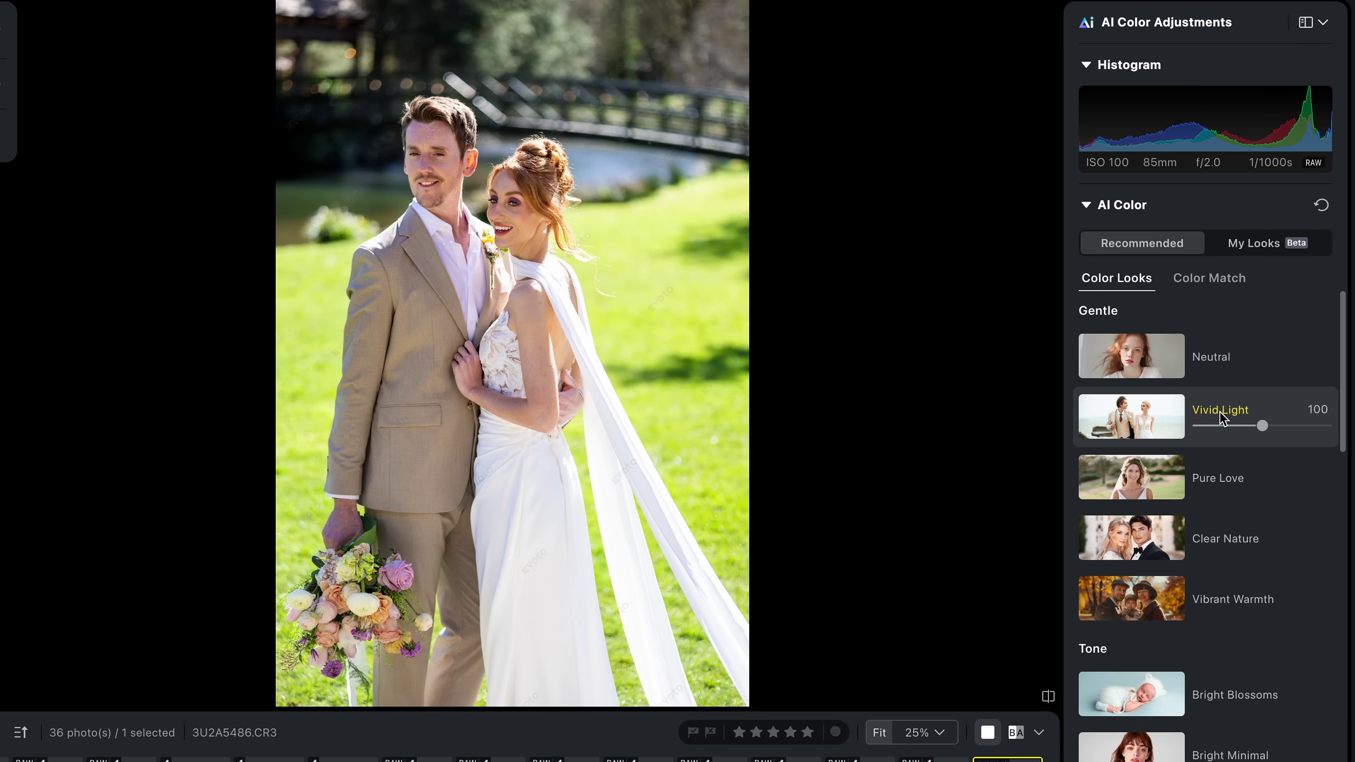
{"action": "left_click", "coordinate": [1222, 482]}
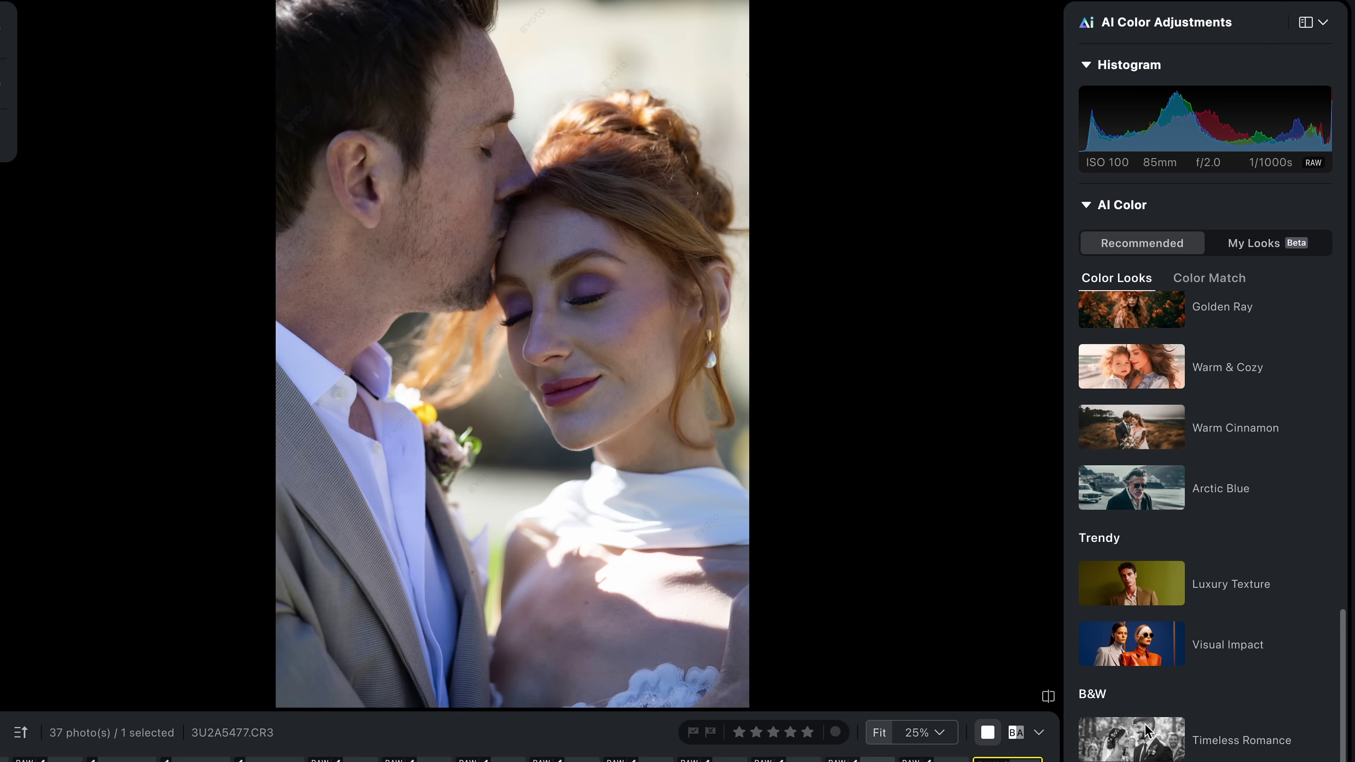
{"action": "left_click", "coordinate": [1144, 724]}
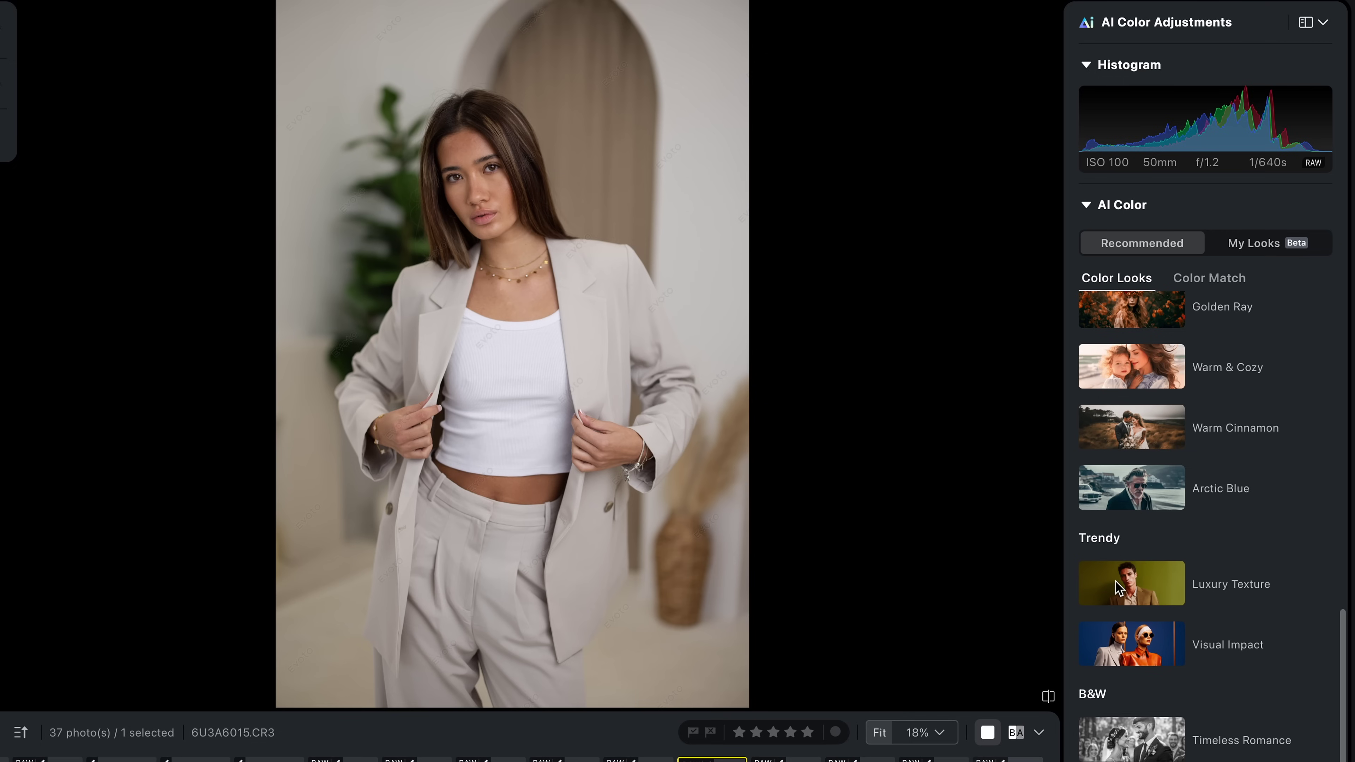
- Apply the Luxury Texture AI color look to light-suit portrait 6U3A6015 at an amount of 116
{"action": "left_click", "coordinate": [1116, 580]}
{"action": "mouse_move", "coordinate": [1261, 592]}
{"action": "left_mouse_down"}
{"action": "mouse_move", "coordinate": [1305, 594]}
{"action": "mouse_move", "coordinate": [1270, 594]}
{"action": "left_mouse_up"}
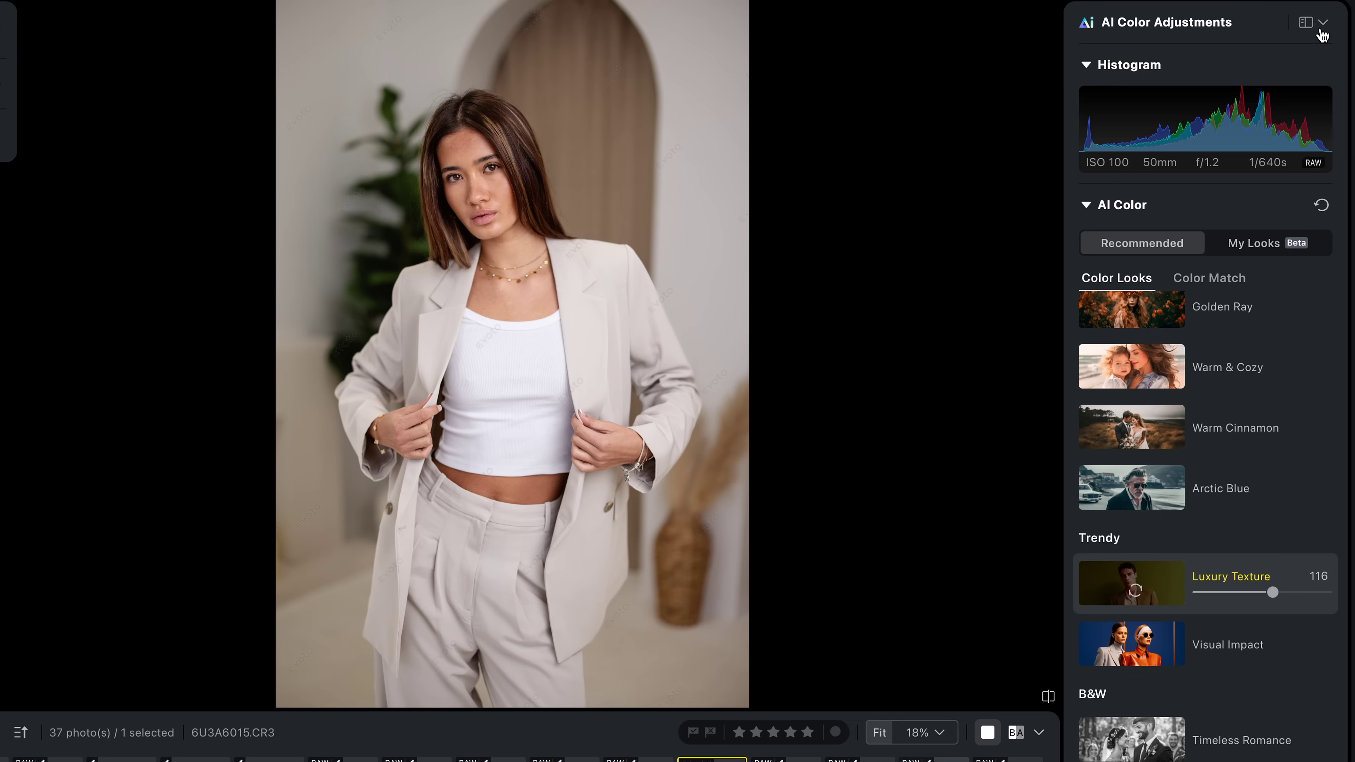
- Fine-tune the light-suit portrait's Basic color adjustments manually, slightly lowering the white balance temperature
{"action": "left_click", "coordinate": [1323, 35]}
{"action": "left_click", "coordinate": [1316, 50]}
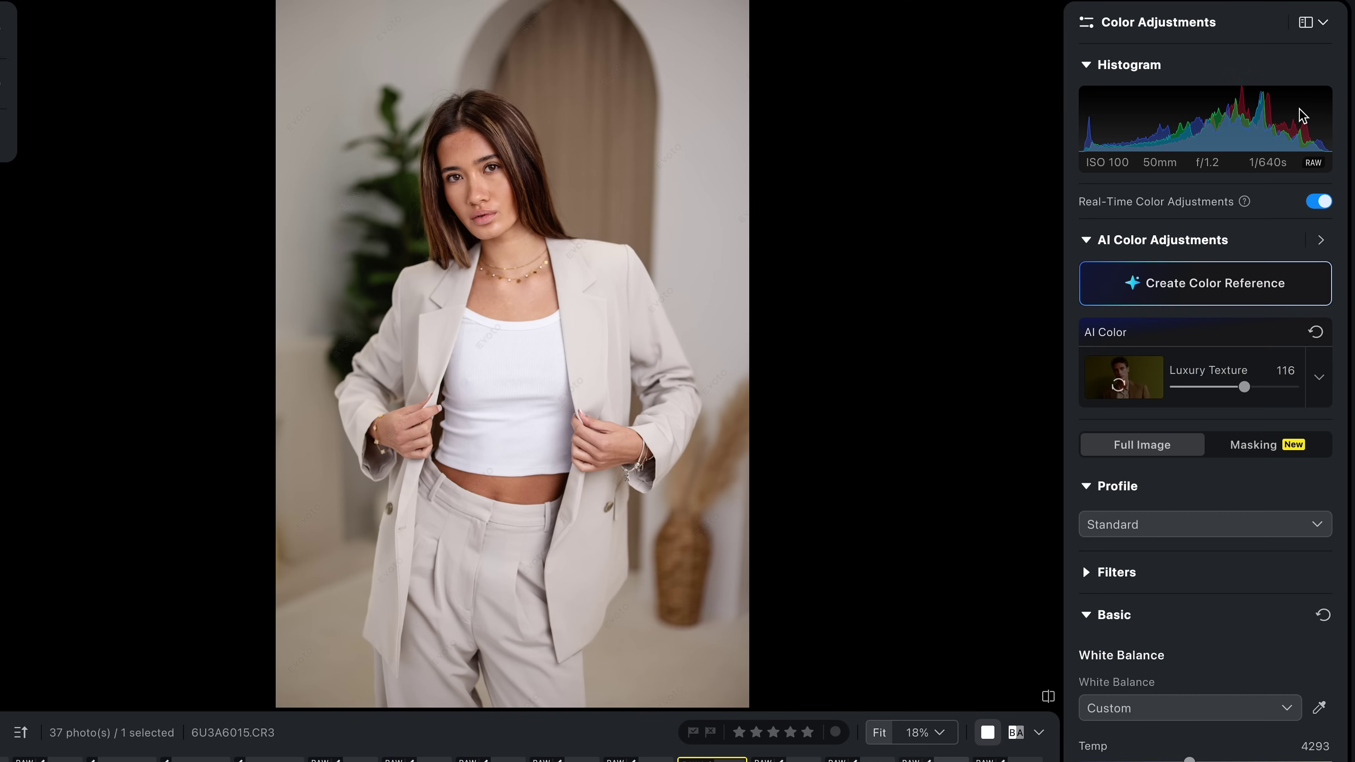
{"action": "left_click", "coordinate": [1249, 282]}
{"action": "left_click", "coordinate": [1250, 251]}
{"action": "scroll", "coordinate": [1256, 285], "scroll_direction": "down", "scroll_amount": 4}
{"action": "left_click_drag", "start_coordinate": [1189, 309], "coordinate": [1185, 311]}
{"action": "left_click_drag", "start_coordinate": [1216, 442], "coordinate": [1222, 445]}
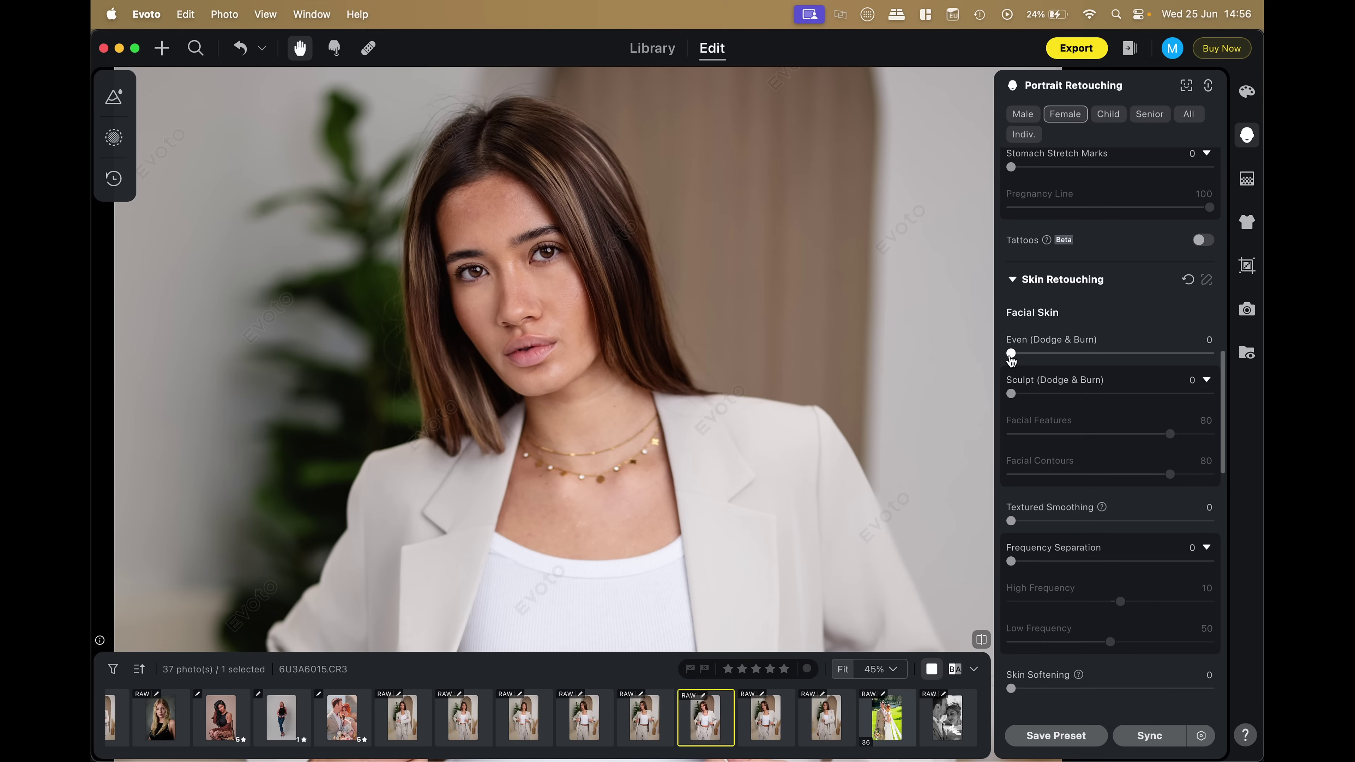
- Raise the facial skin Even (Dodge & Burn) and Sculpt (Dodge & Burn) strengths on the light-suit portrait
{"action": "left_click_drag", "start_coordinate": [1012, 353], "coordinate": [1132, 353]}
{"action": "left_click_drag", "start_coordinate": [1011, 394], "coordinate": [1113, 393]}
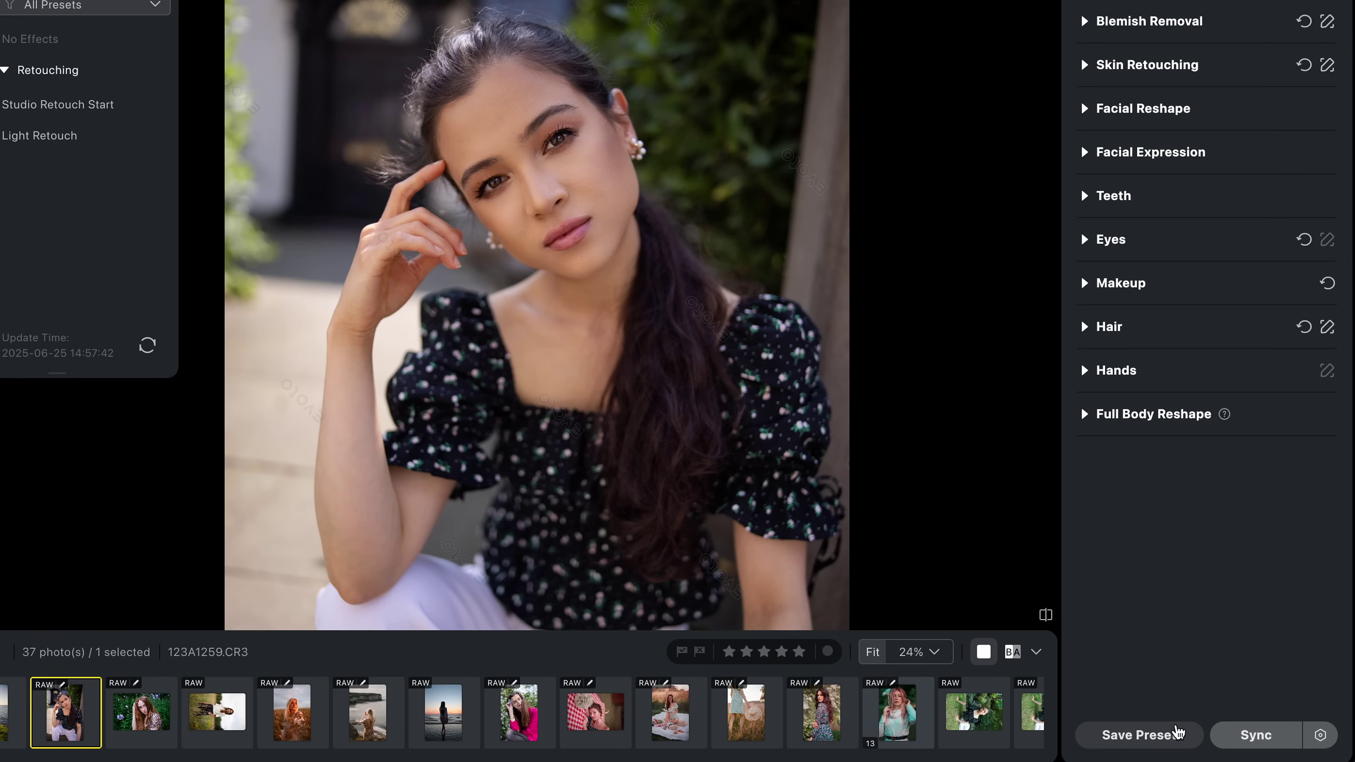
- Create a combination preset named New Retouch in the Retouching group from the edits on portrait 123A1259
{"action": "left_click", "coordinate": [1177, 737]}
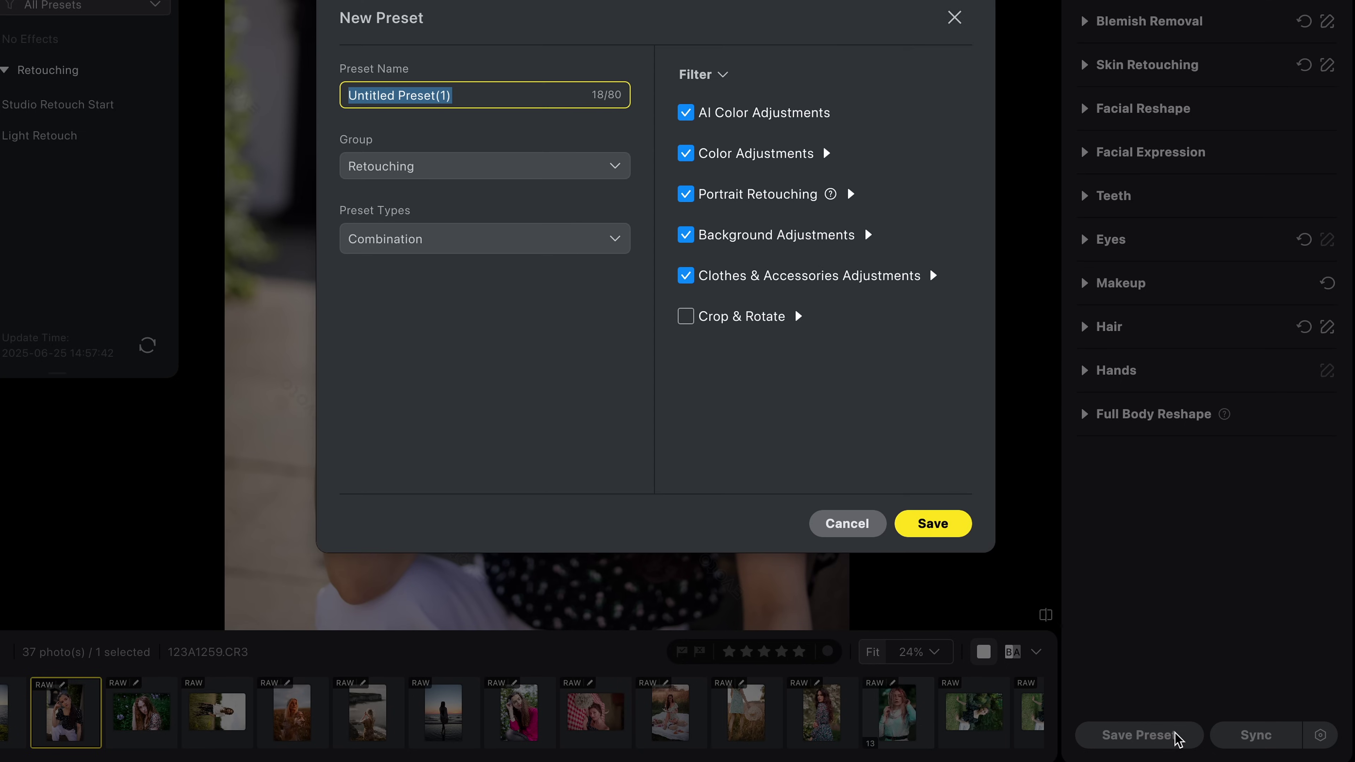
{"action": "type", "text": "New Retouch"}
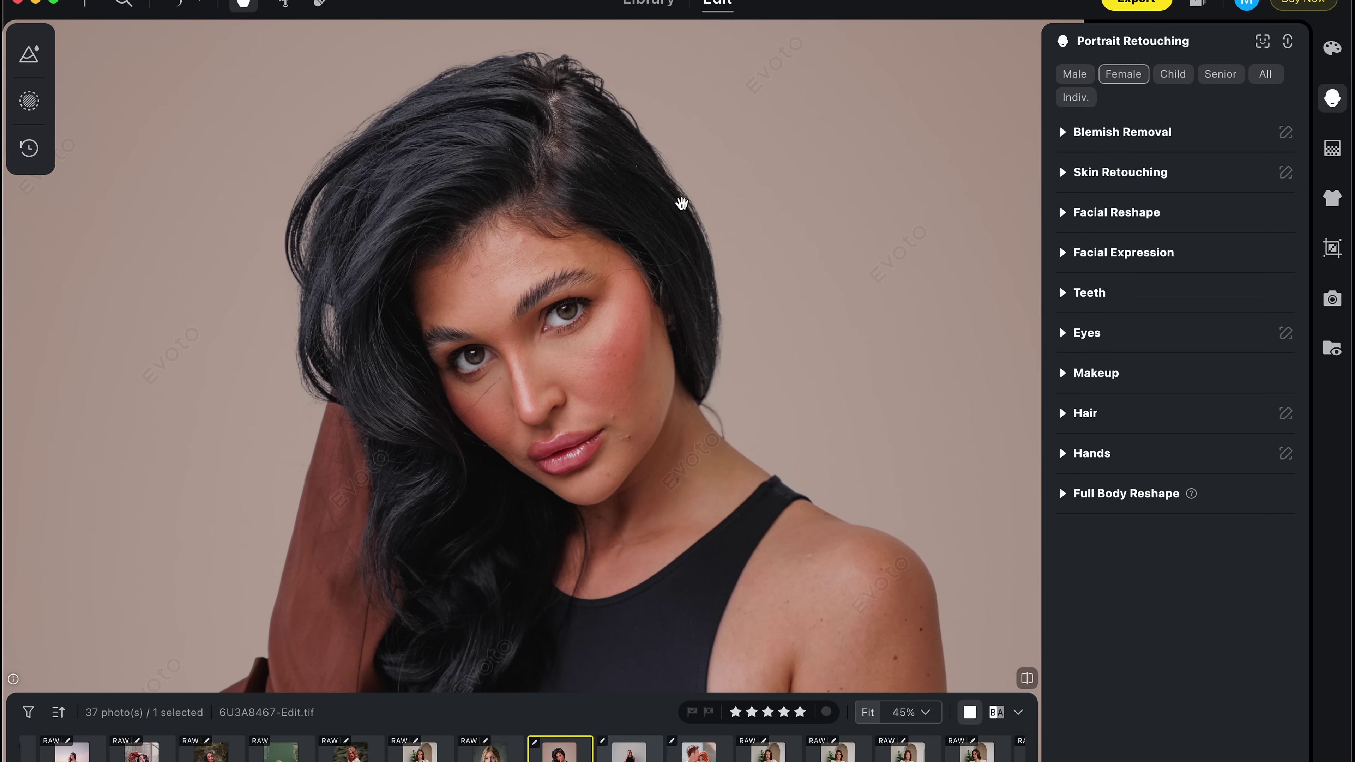
- Apply the saved Studio Retouch Start preset from the Retouching group to the black-haired studio portrait
{"action": "left_click", "coordinate": [28, 60]}
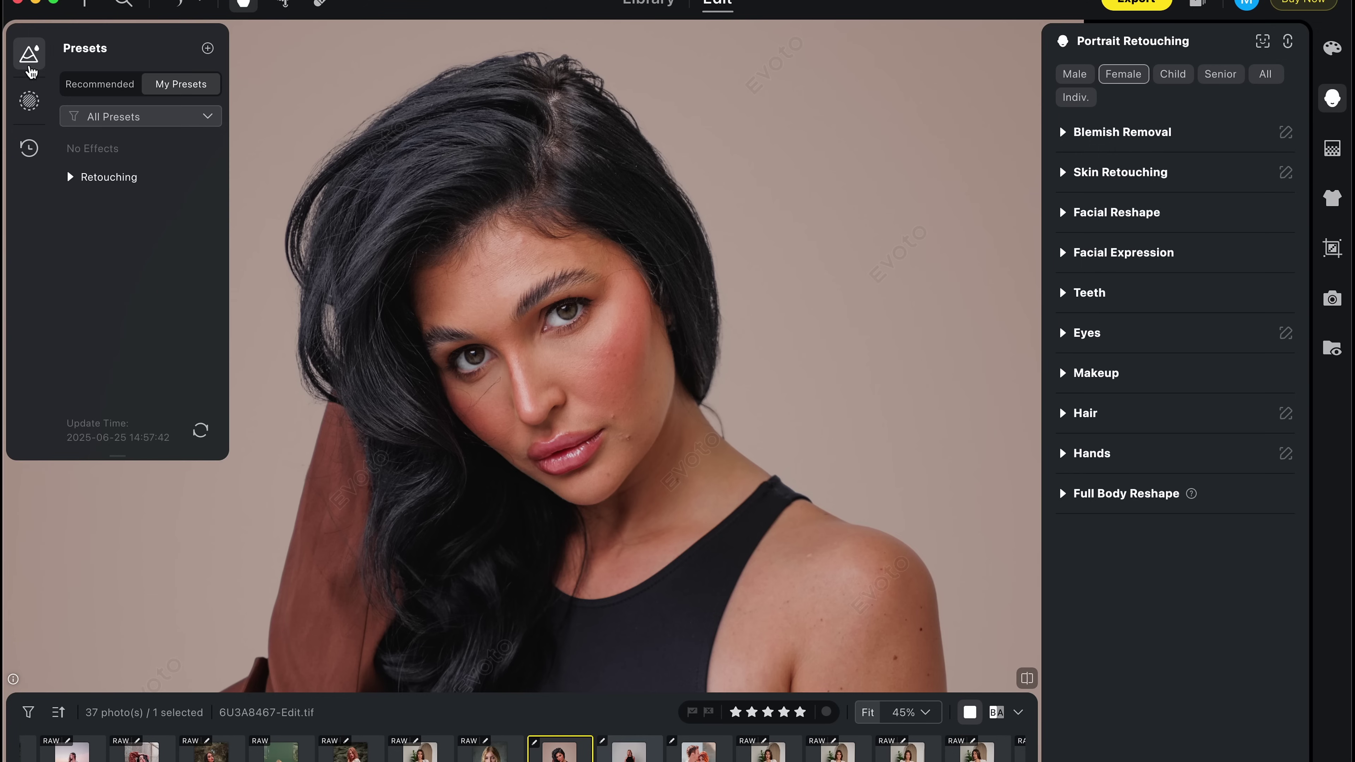
{"action": "left_click", "coordinate": [70, 177]}
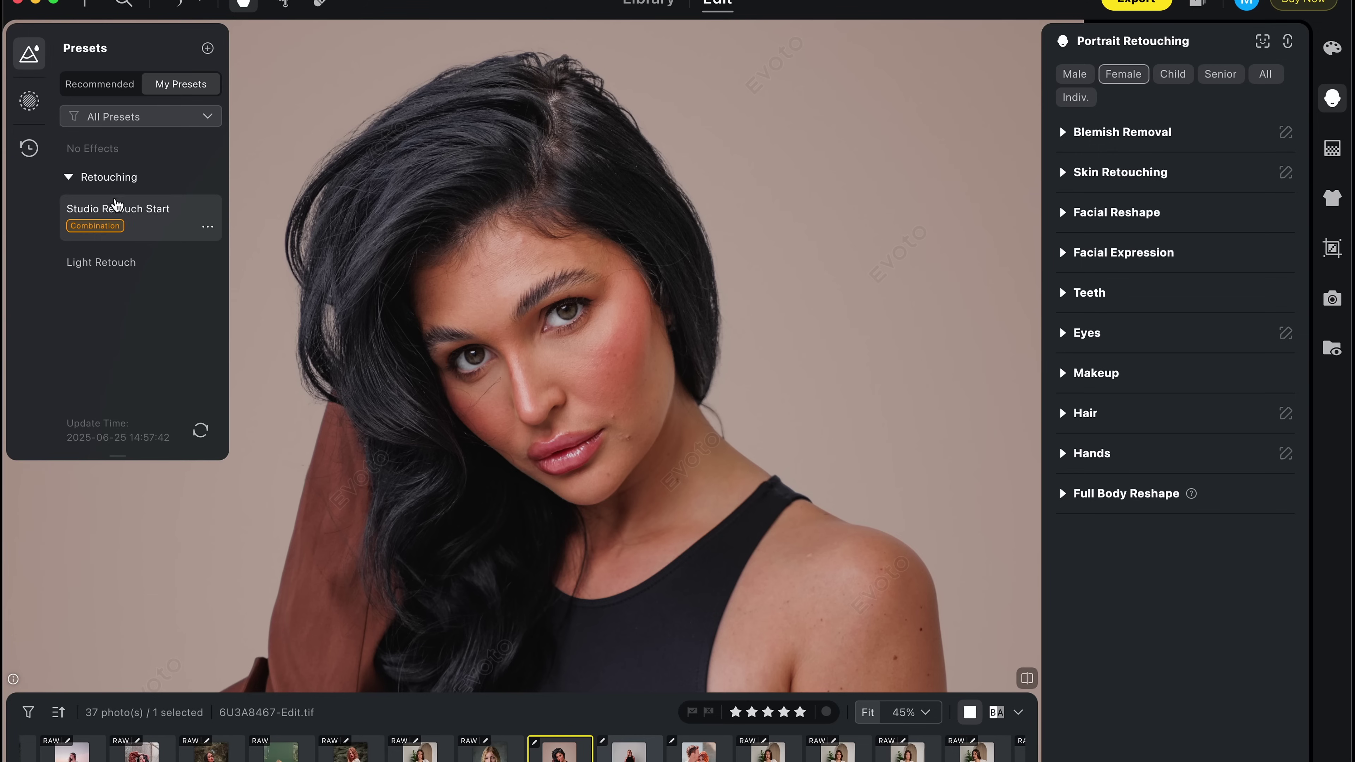
{"action": "left_click", "coordinate": [166, 216]}
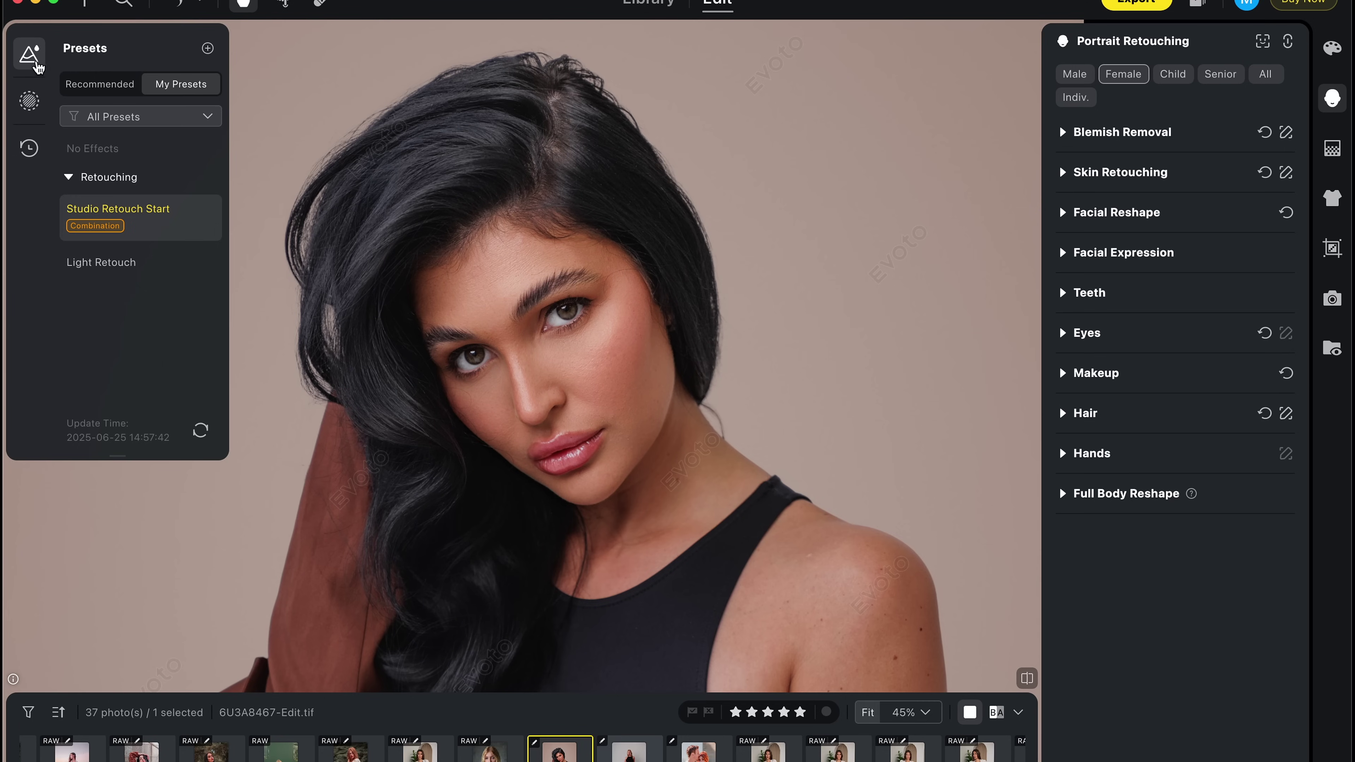
{"action": "left_click", "coordinate": [36, 63]}
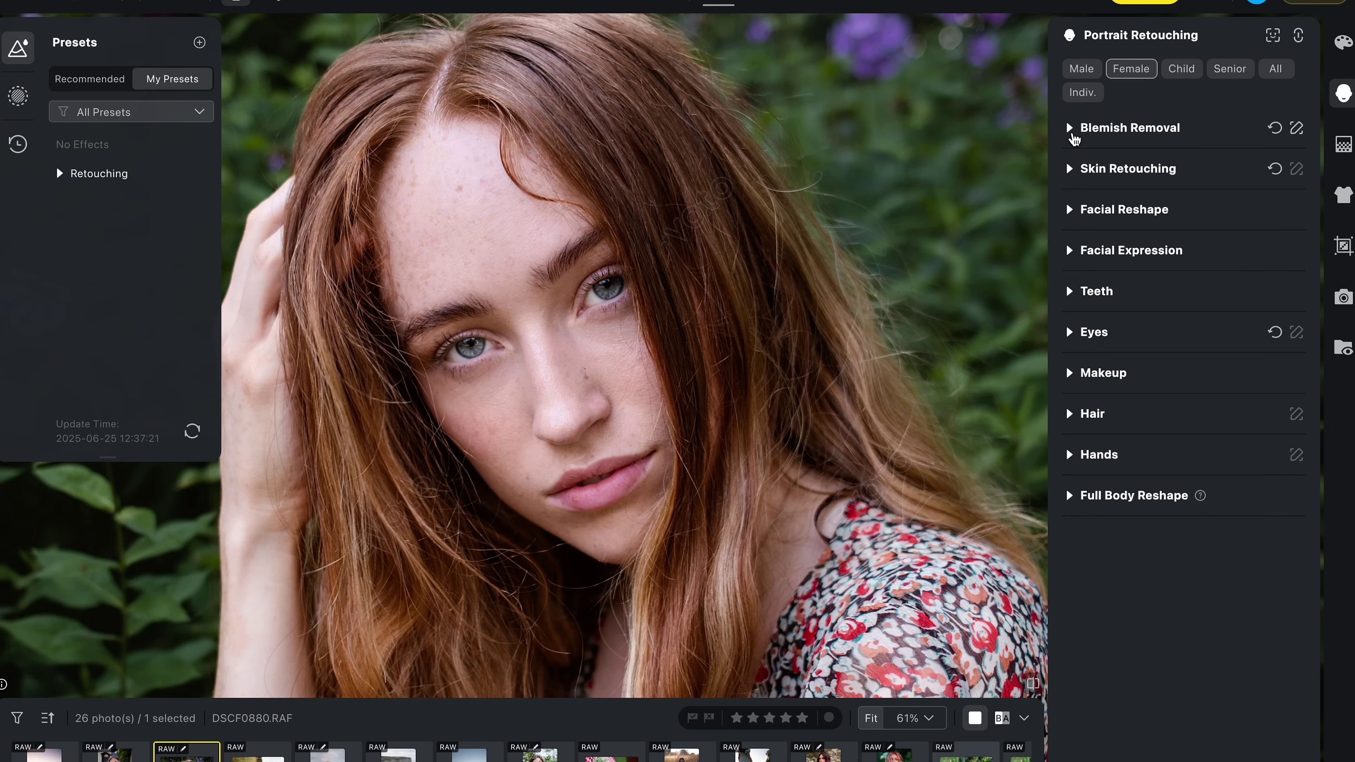
- Set Freckles & Acne removal to 100 on portrait DSCF0880 and reduce its Freckles strength to 0 so the freckles are kept
{"action": "left_click", "coordinate": [1070, 128]}
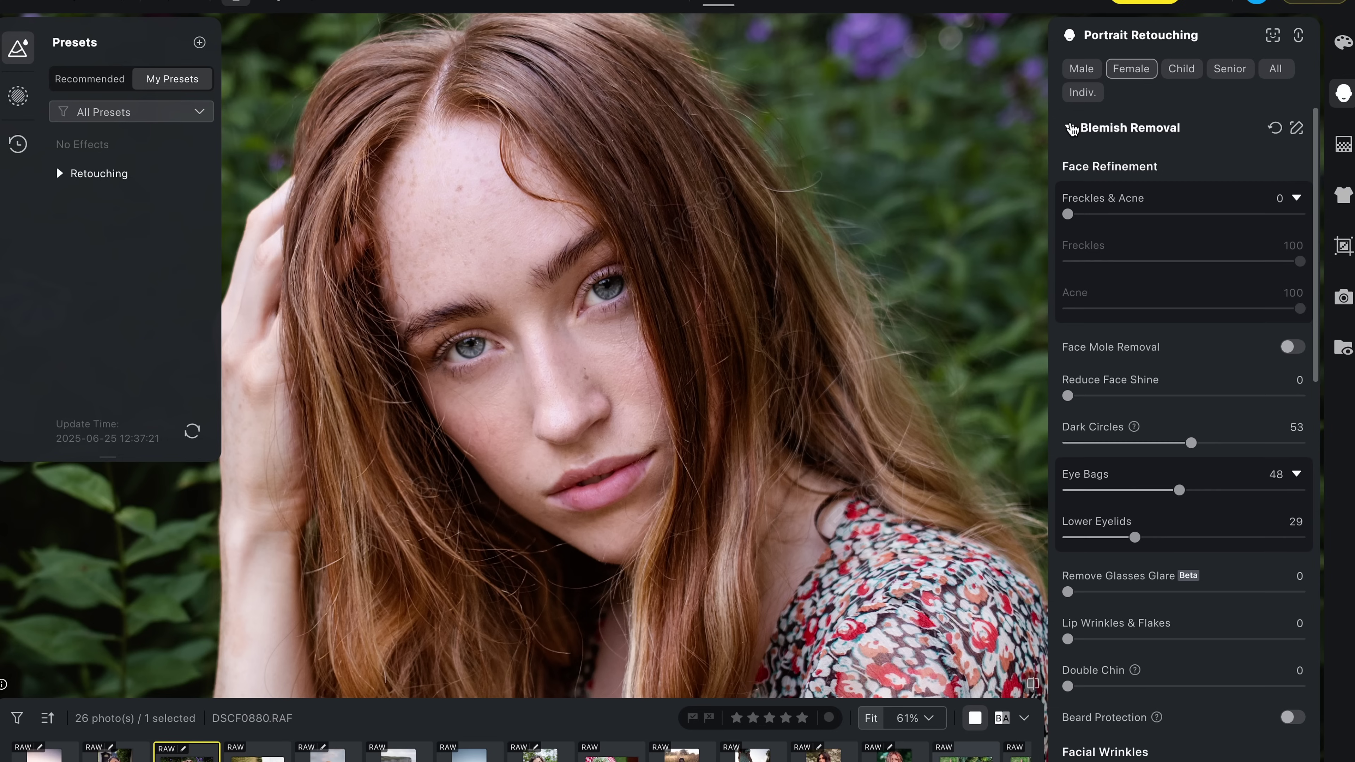
{"action": "left_click_drag", "start_coordinate": [1072, 208], "coordinate": [1314, 219]}
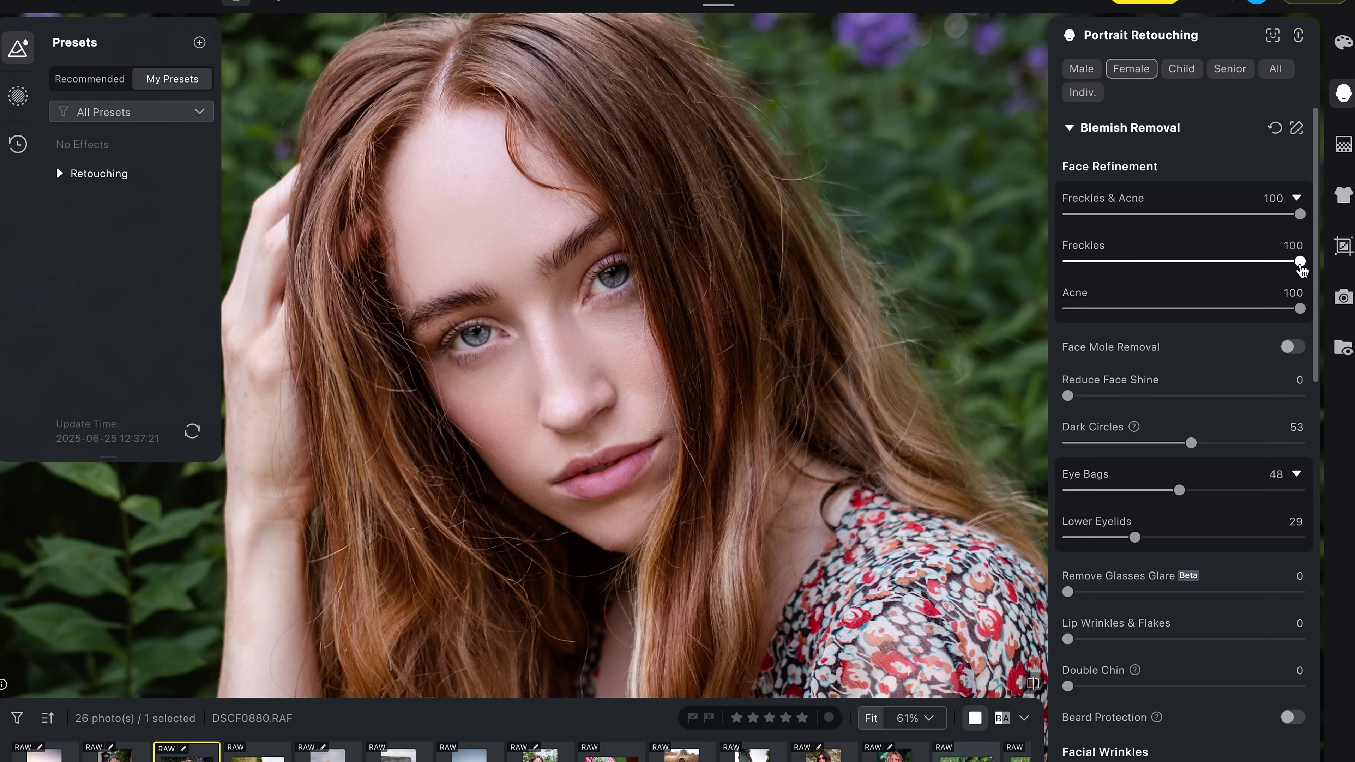
{"action": "left_click_drag", "start_coordinate": [1300, 265], "coordinate": [1011, 271]}
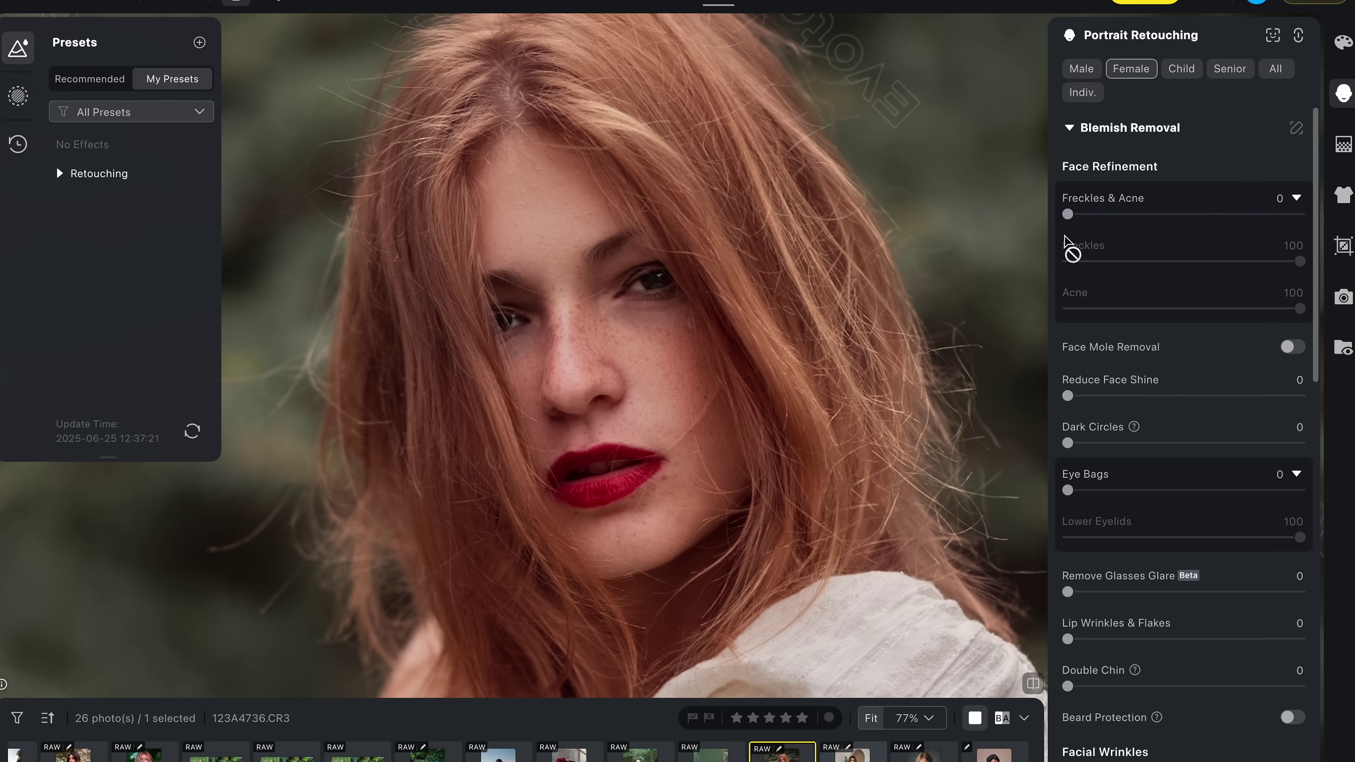
- Adjust Freckles & Acne removal on the red-lipped portrait, and set it to 100 on the pearl-earring portrait
{"action": "left_click_drag", "start_coordinate": [1068, 214], "coordinate": [1020, 266]}
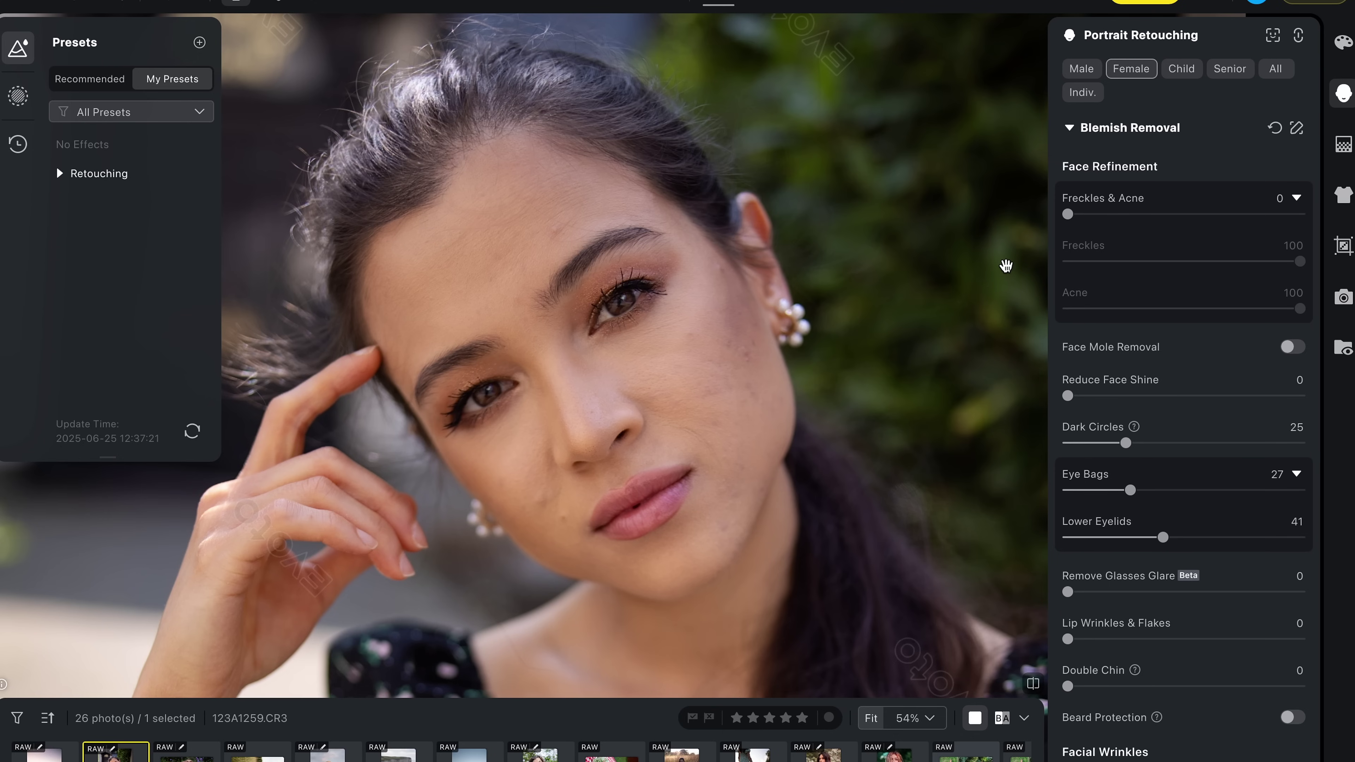
{"action": "left_click_drag", "start_coordinate": [1068, 215], "coordinate": [1313, 213]}
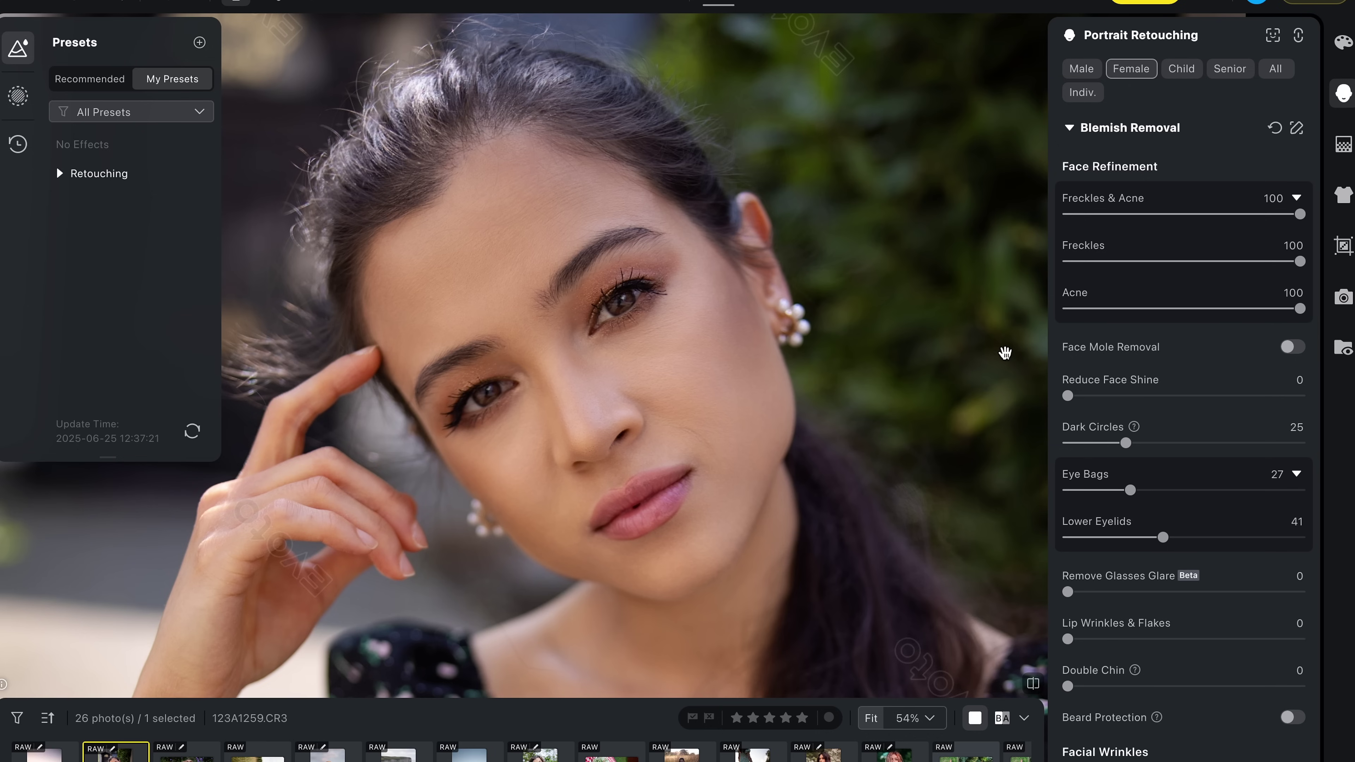
{"action": "left_click_drag", "start_coordinate": [886, 397], "coordinate": [908, 375]}
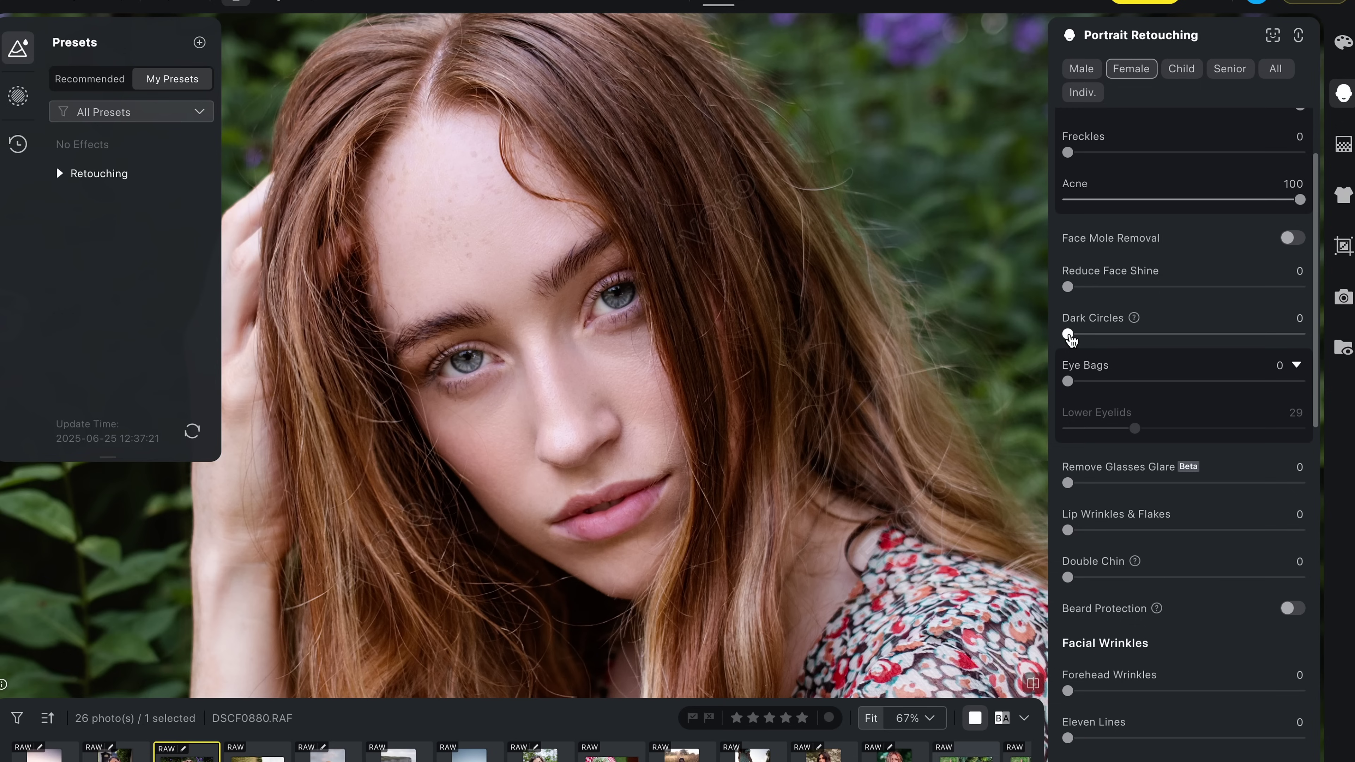
- Set Dark Circles to 63 on portrait DSCF0880 and raise its Eye Bags correction
{"action": "left_click_drag", "start_coordinate": [1068, 335], "coordinate": [1215, 342]}
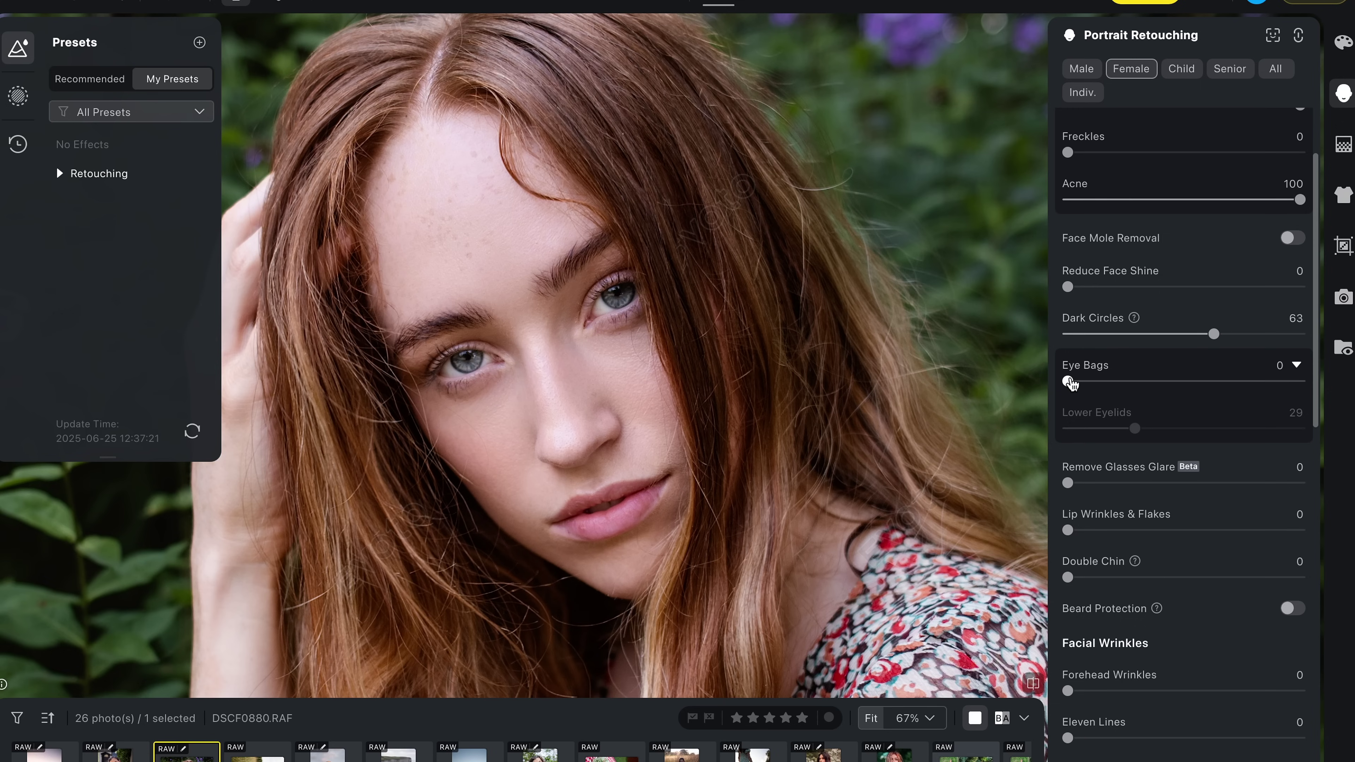
{"action": "left_click_drag", "start_coordinate": [1096, 384], "coordinate": [1175, 383]}
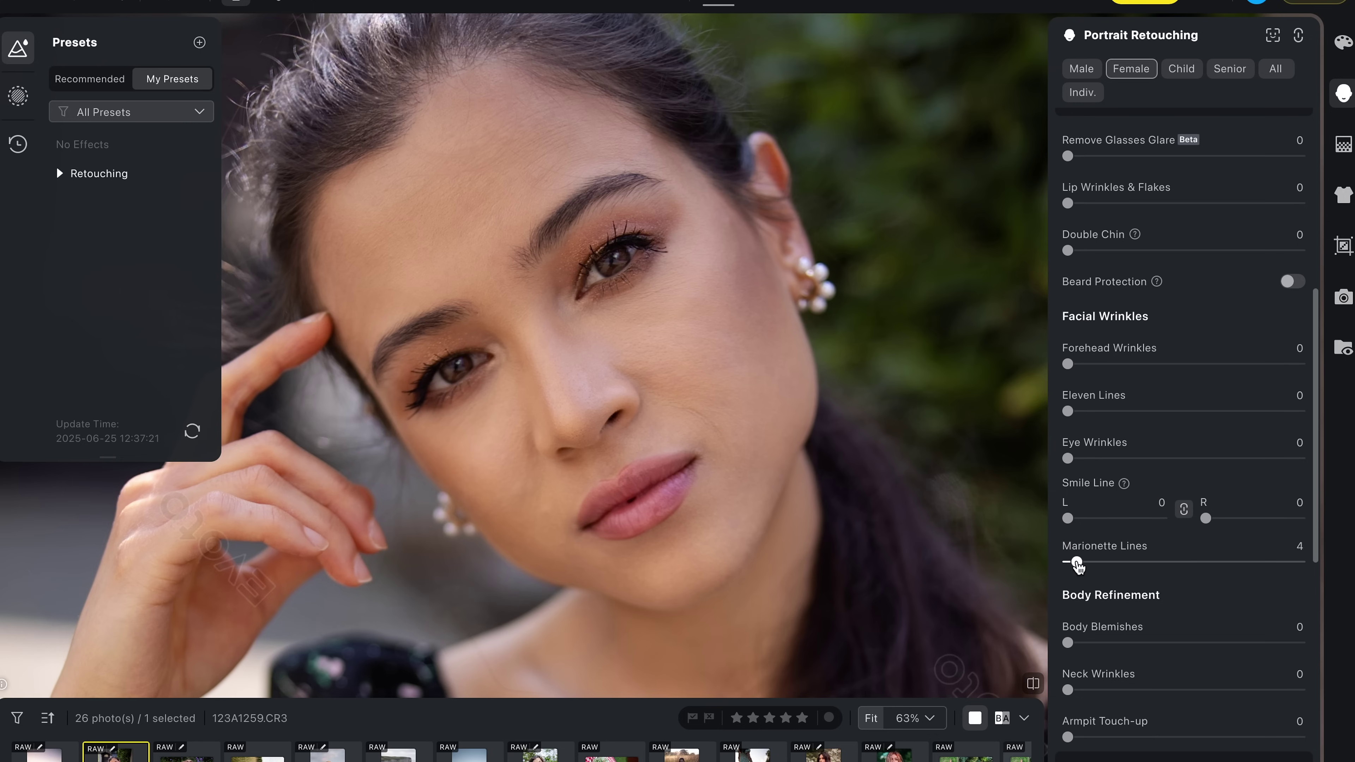
- Raise the Marionette Lines correction under Facial Wrinkles on the pearl-earring portrait, trying several strengths
{"action": "left_click_drag", "start_coordinate": [1077, 564], "coordinate": [1207, 565]}
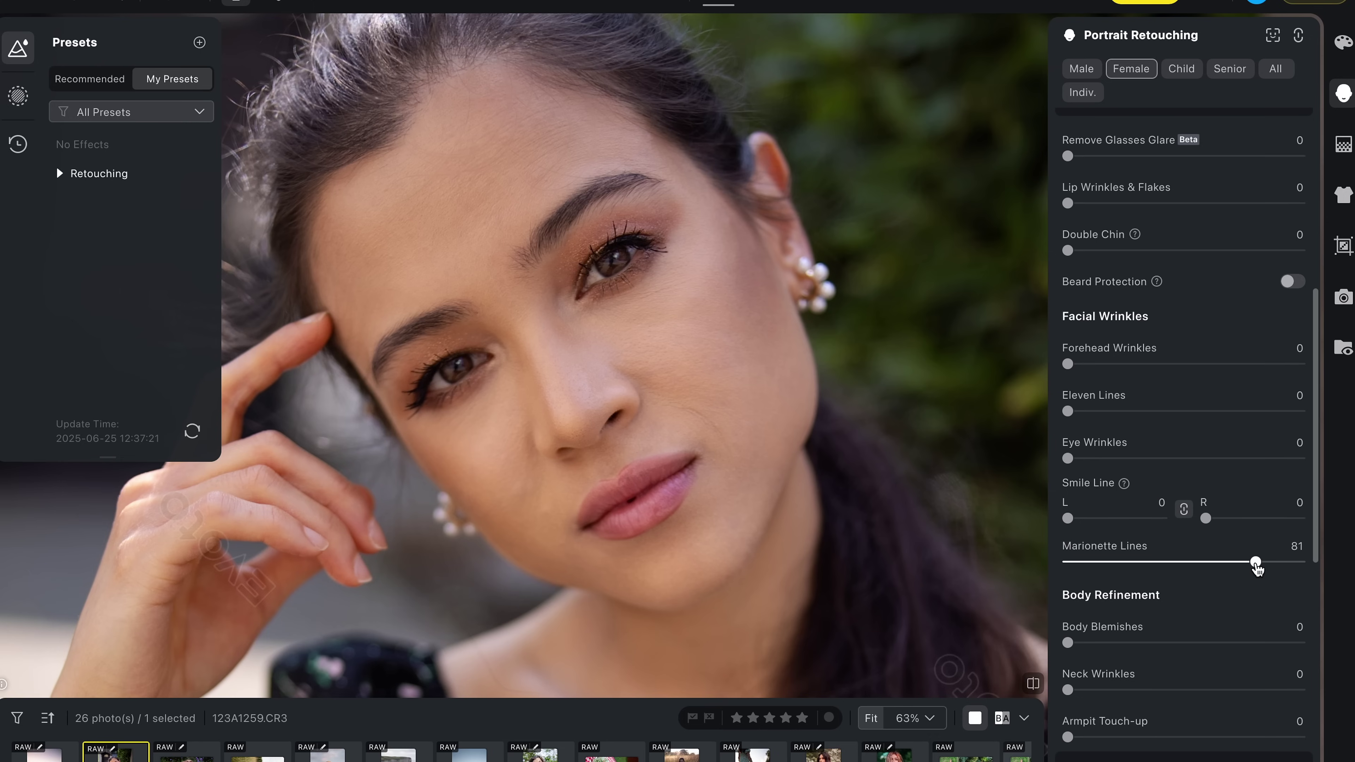
{"action": "left_click_drag", "start_coordinate": [1257, 568], "coordinate": [1206, 563]}
{"action": "double_click", "coordinate": [1161, 563]}
{"action": "left_click_drag", "start_coordinate": [1237, 565], "coordinate": [1228, 564]}
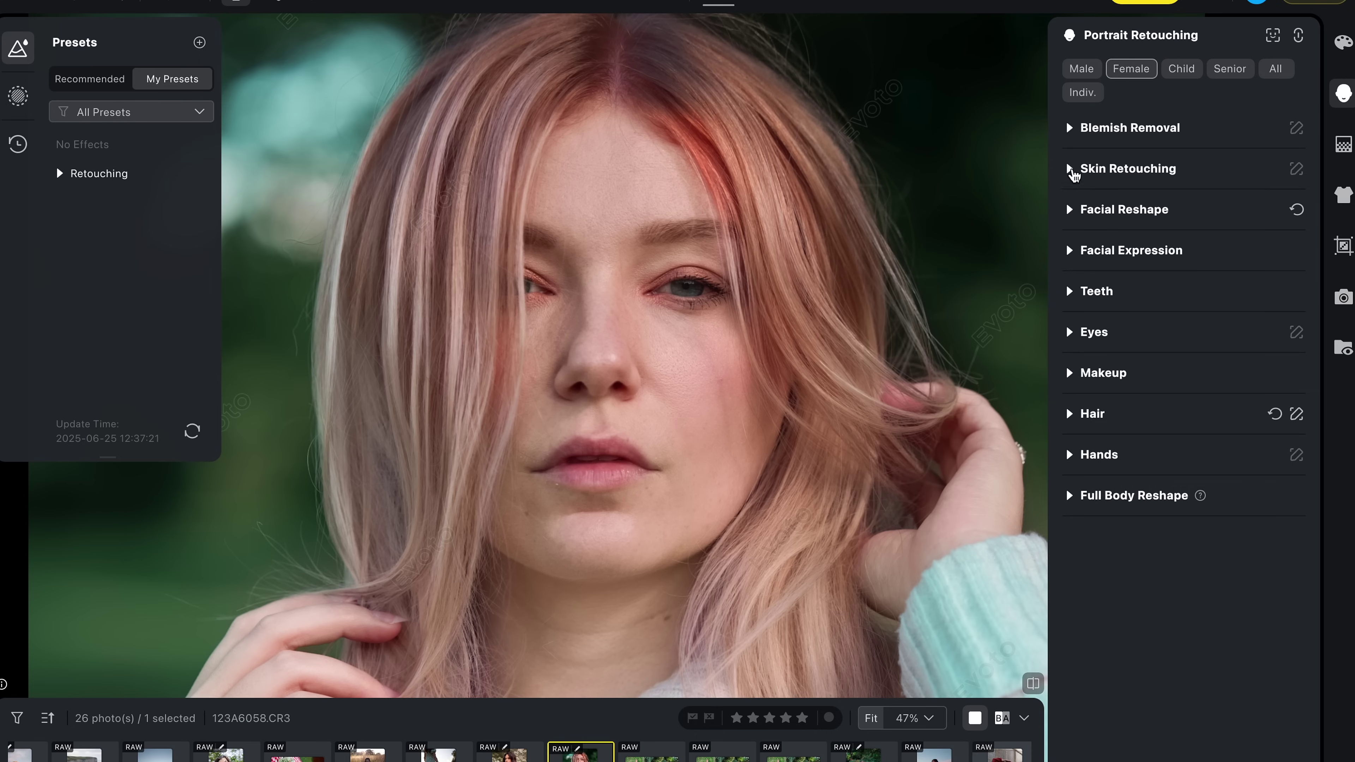
- Set the facial skin Even (Dodge & Burn) strength to 35 on the pink-haired portrait
{"action": "left_click", "coordinate": [1072, 168]}
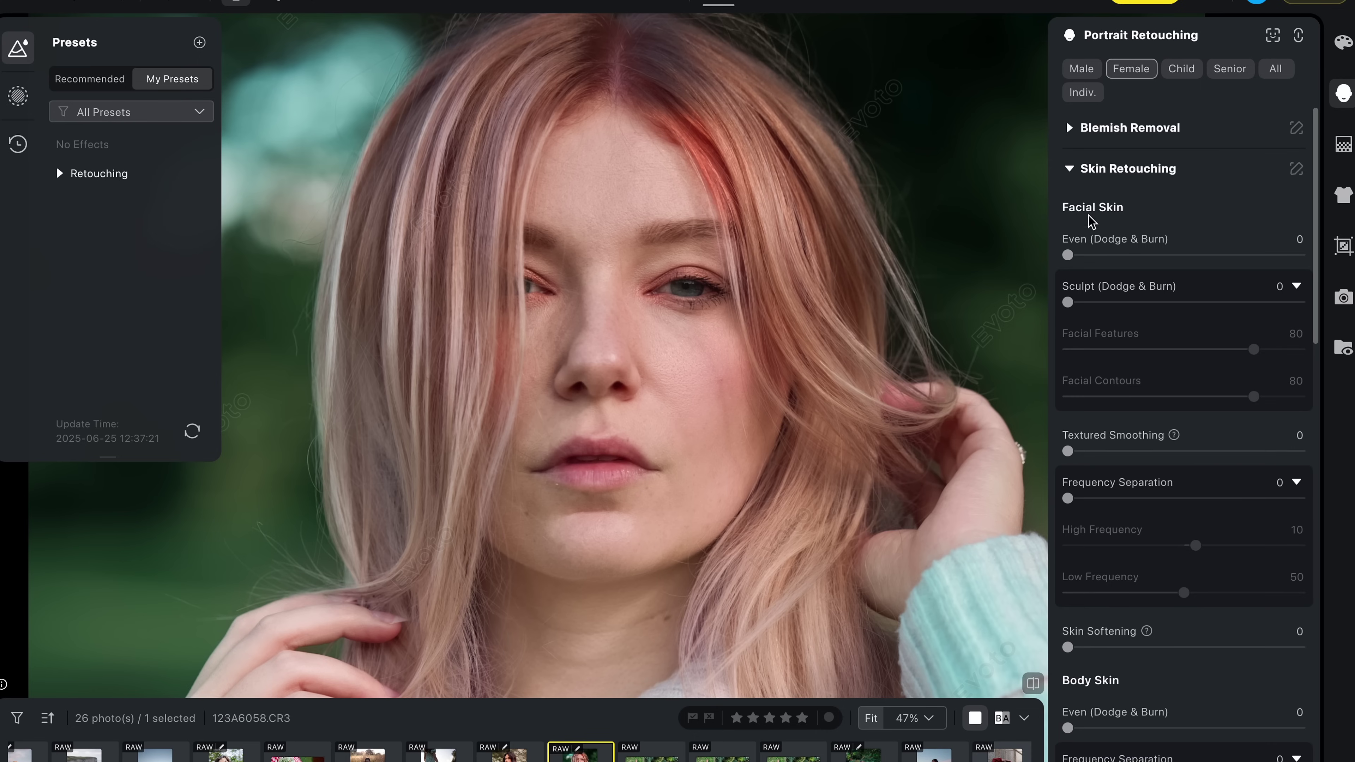
{"action": "left_click_drag", "start_coordinate": [1082, 257], "coordinate": [1150, 268]}
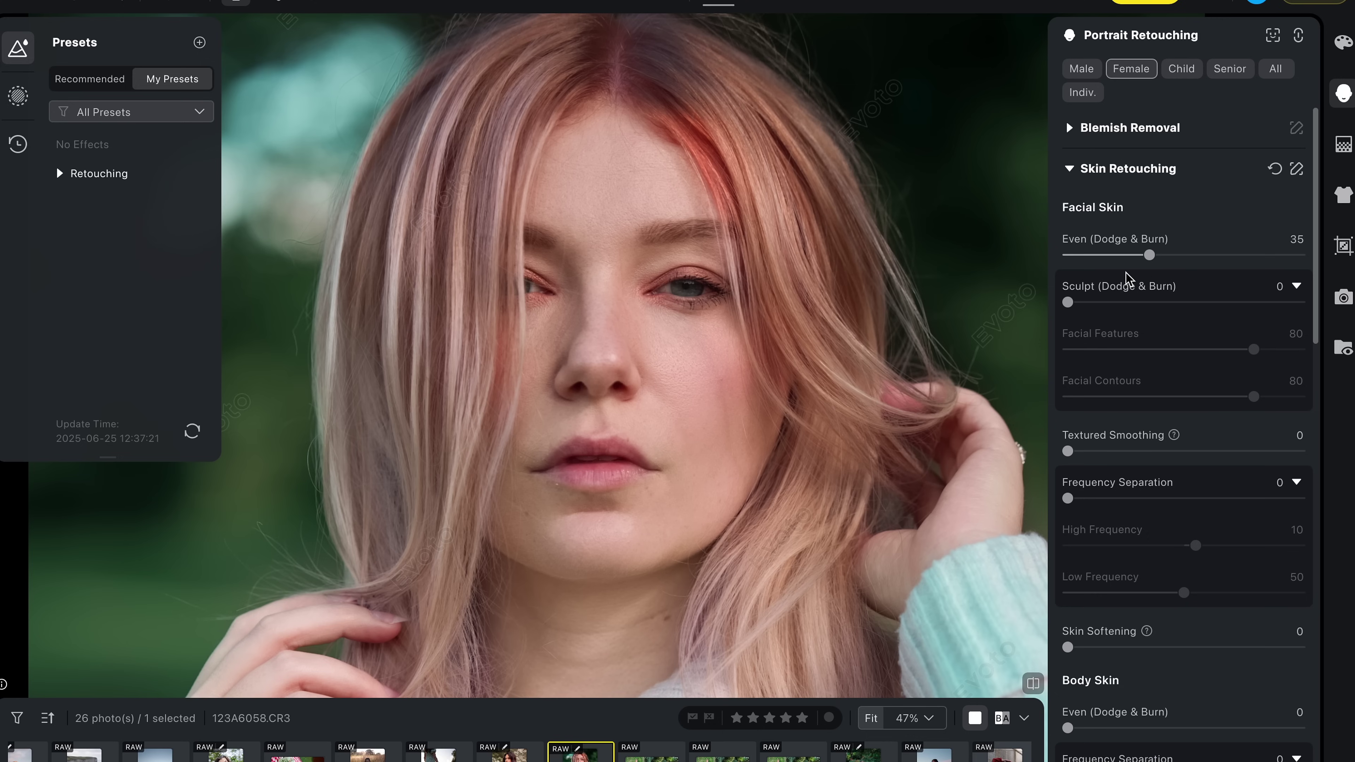
- Set the facial skin Sculpt (Dodge & Burn) to 36 and Frequency Separation to 53 on the pink-haired portrait
{"action": "left_click_drag", "start_coordinate": [1073, 307], "coordinate": [1151, 312]}
{"action": "left_click_drag", "start_coordinate": [1073, 498], "coordinate": [1193, 499]}
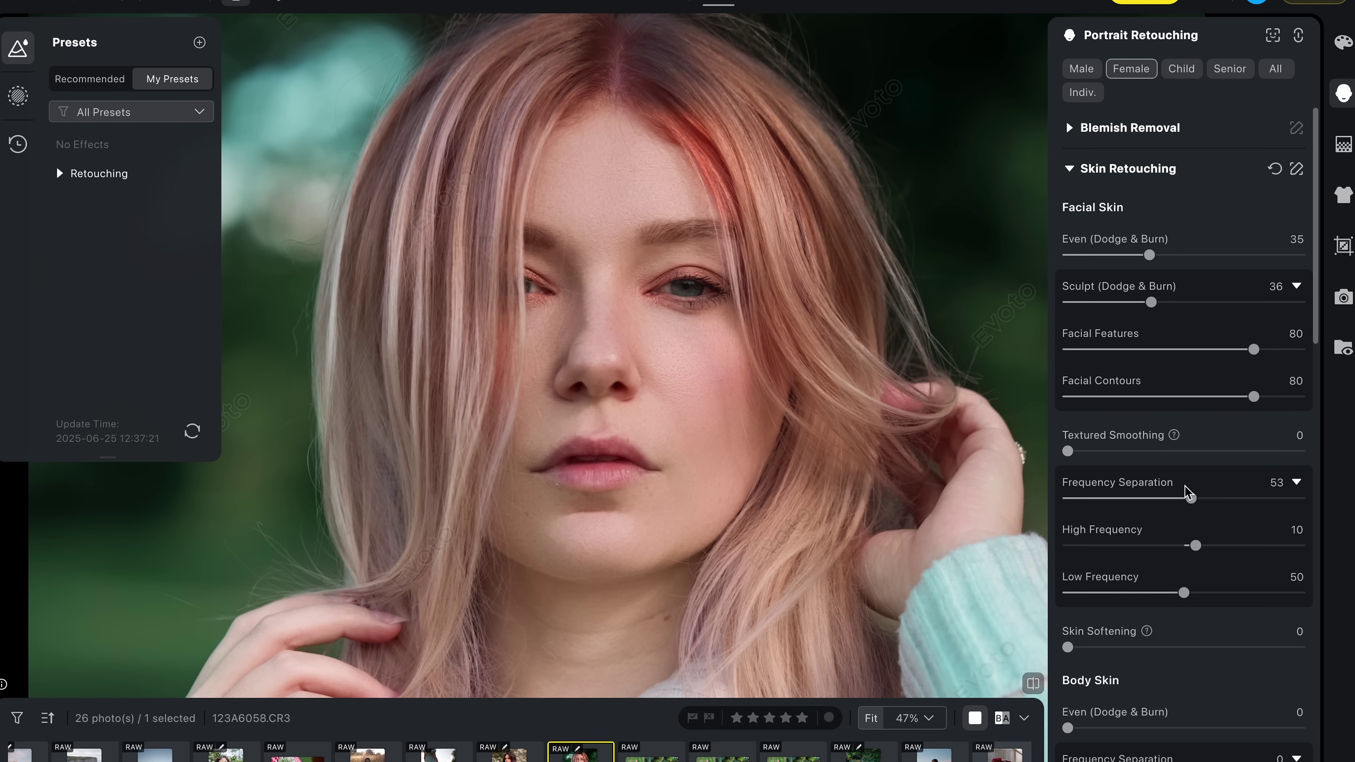
{"action": "scroll", "coordinate": [677, 351], "scroll_direction": "up", "scroll_amount": 5}
{"action": "mouse_move", "coordinate": [715, 391]}
{"action": "left_mouse_down"}
{"action": "mouse_move", "coordinate": [750, 460]}
{"action": "mouse_move", "coordinate": [739, 382]}
{"action": "left_mouse_up"}
{"action": "scroll", "coordinate": [739, 382], "scroll_direction": "down", "scroll_amount": 6}
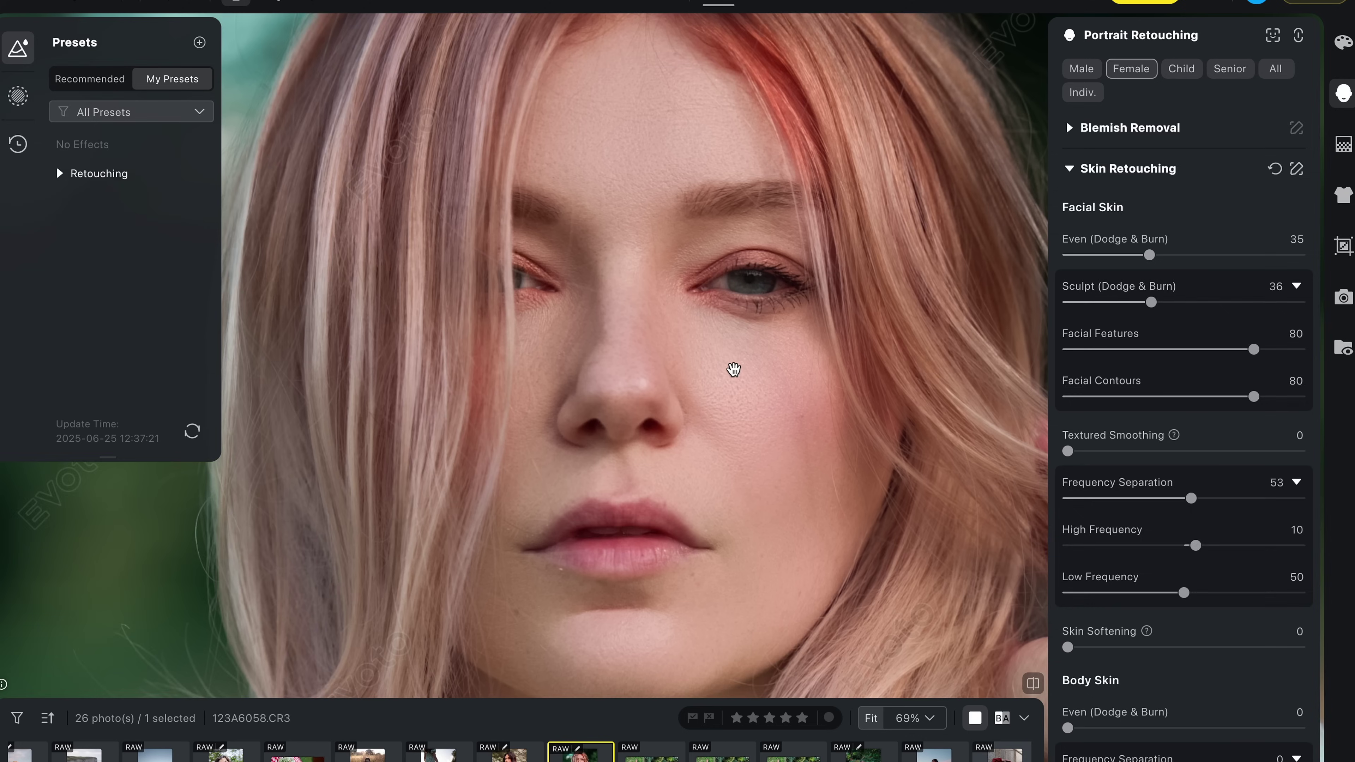
- Apply the Matte skin texture to the pink-haired portrait, comparing it with None
{"action": "scroll", "coordinate": [1172, 414], "scroll_direction": "down", "scroll_amount": 5}
{"action": "scroll", "coordinate": [762, 352], "scroll_direction": "up", "scroll_amount": 2}
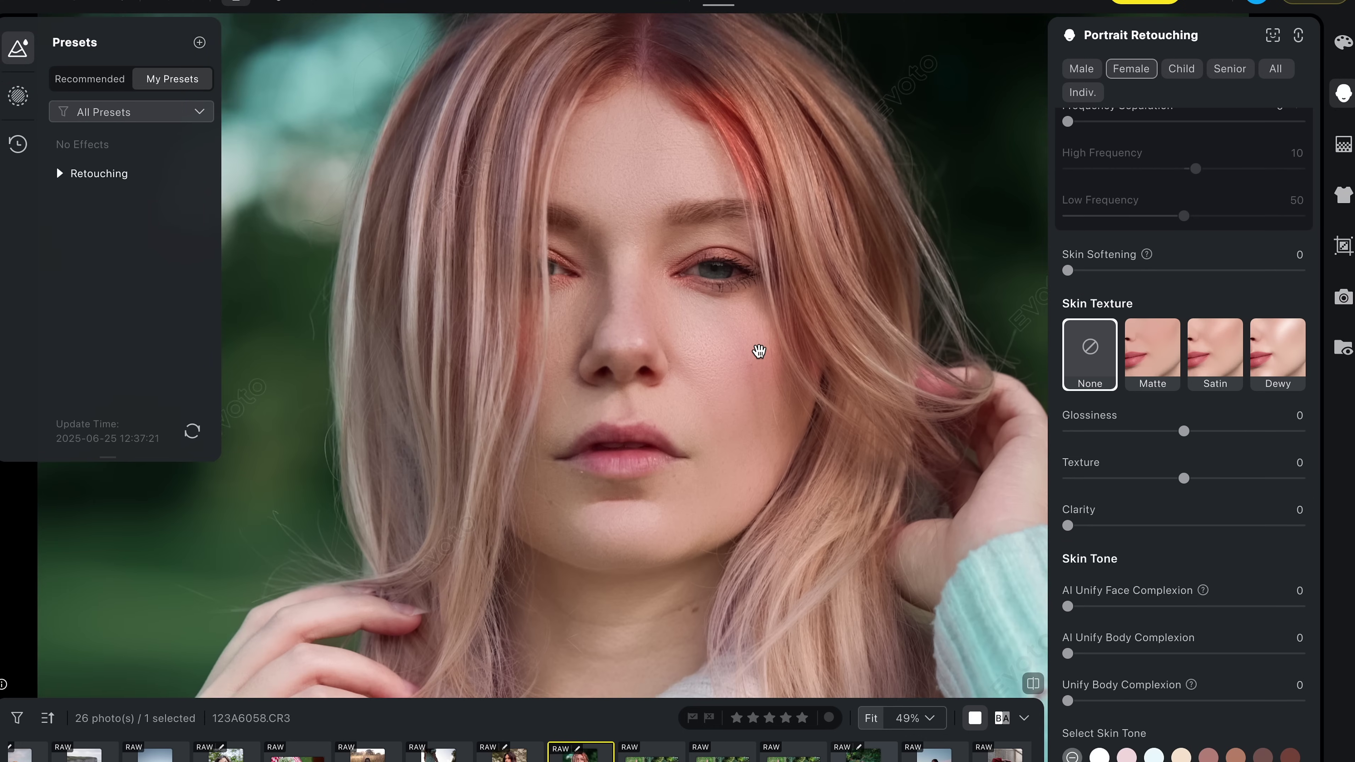
{"action": "left_click", "coordinate": [1148, 348]}
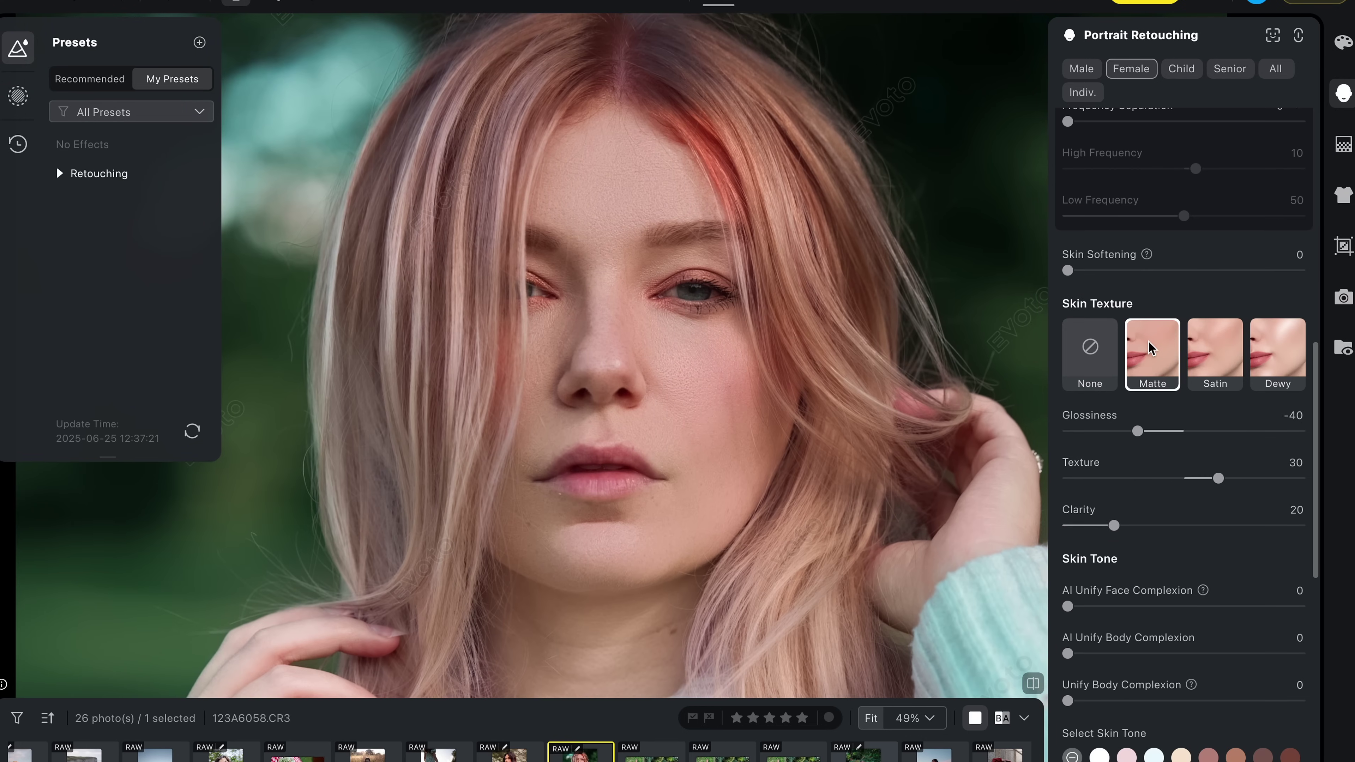
{"action": "left_click", "coordinate": [1097, 352]}
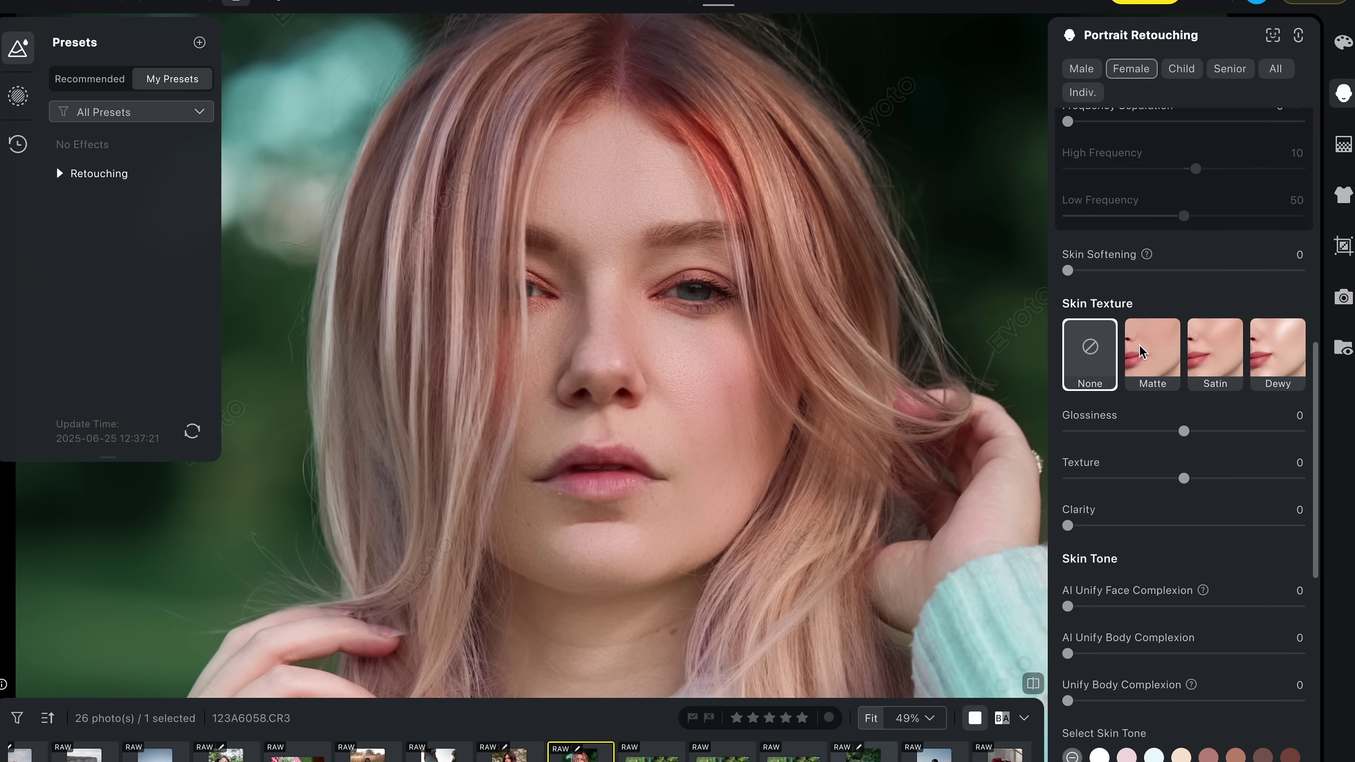
{"action": "left_click", "coordinate": [1148, 353]}
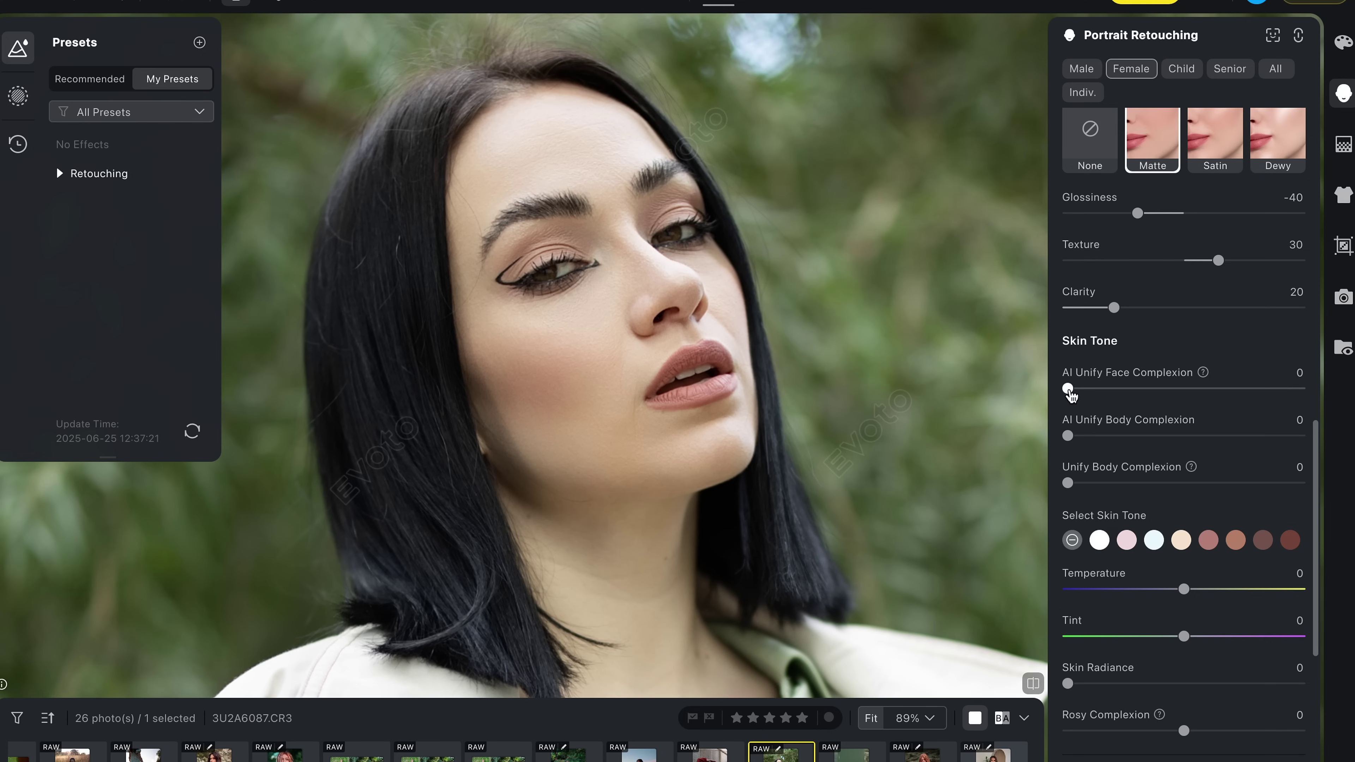
- Adjust AI Unify Face Complexion on portrait 3U2A6087, trying a strength of 100
{"action": "left_click_drag", "start_coordinate": [1073, 395], "coordinate": [1335, 398]}
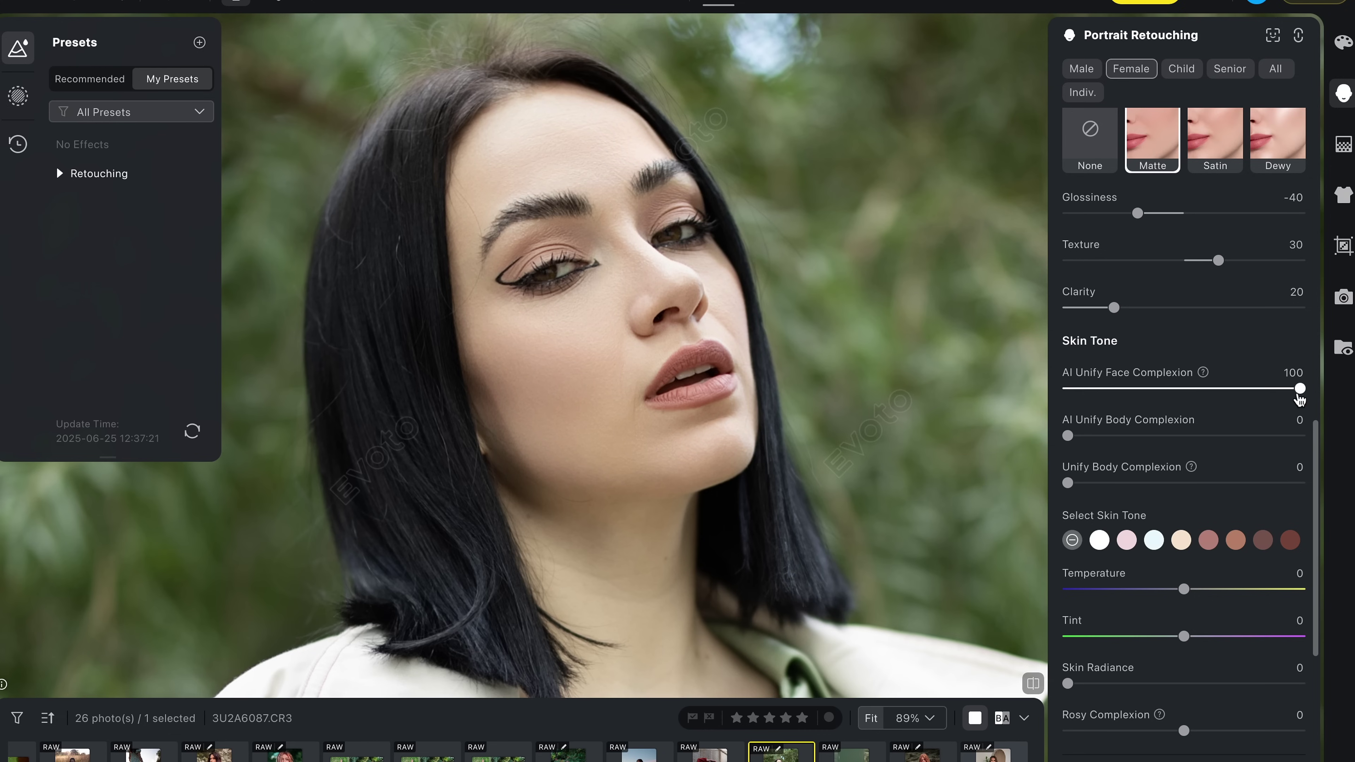
{"action": "left_click_drag", "start_coordinate": [1220, 396], "coordinate": [1224, 397]}
{"action": "left_click_drag", "start_coordinate": [777, 388], "coordinate": [789, 393]}
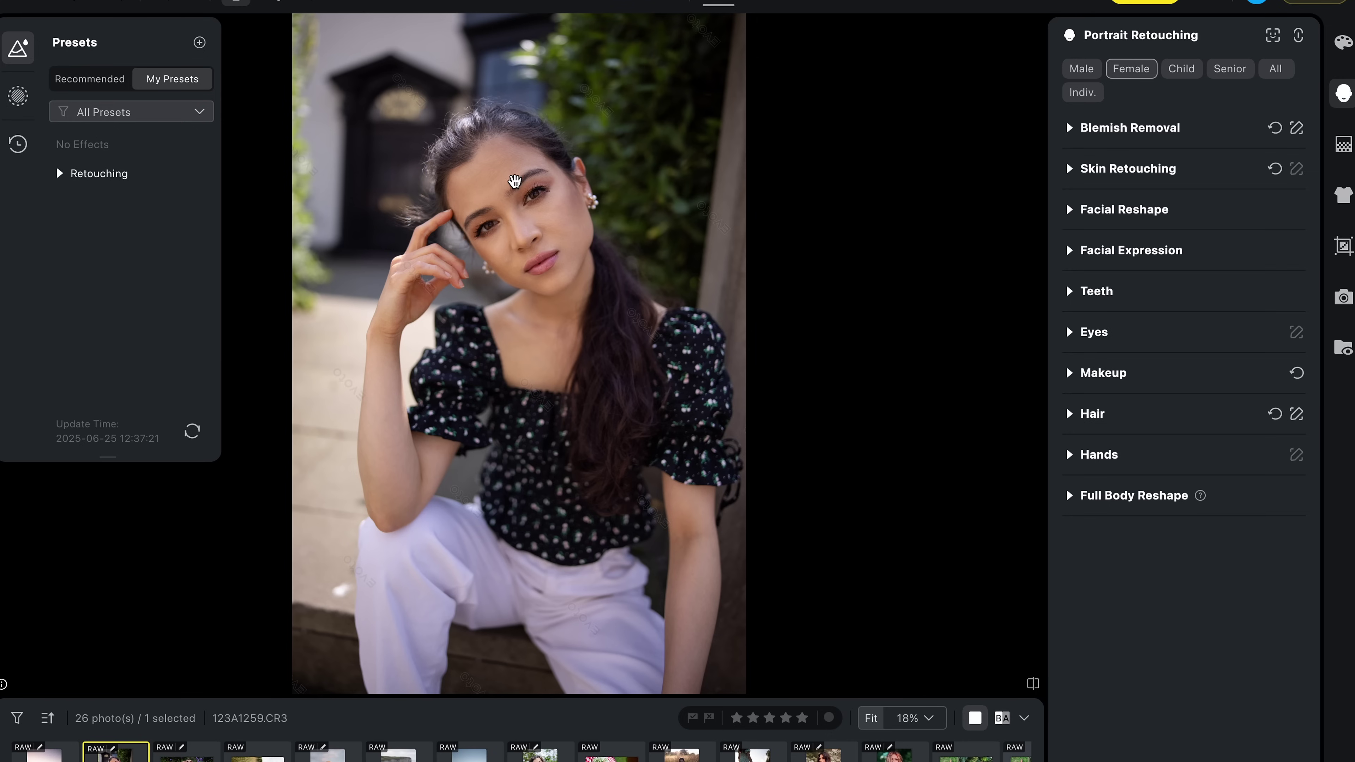
- Raise the Brightness of both eyes on portrait 123A1259
{"action": "scroll", "coordinate": [560, 236], "scroll_direction": "up", "scroll_amount": 5}
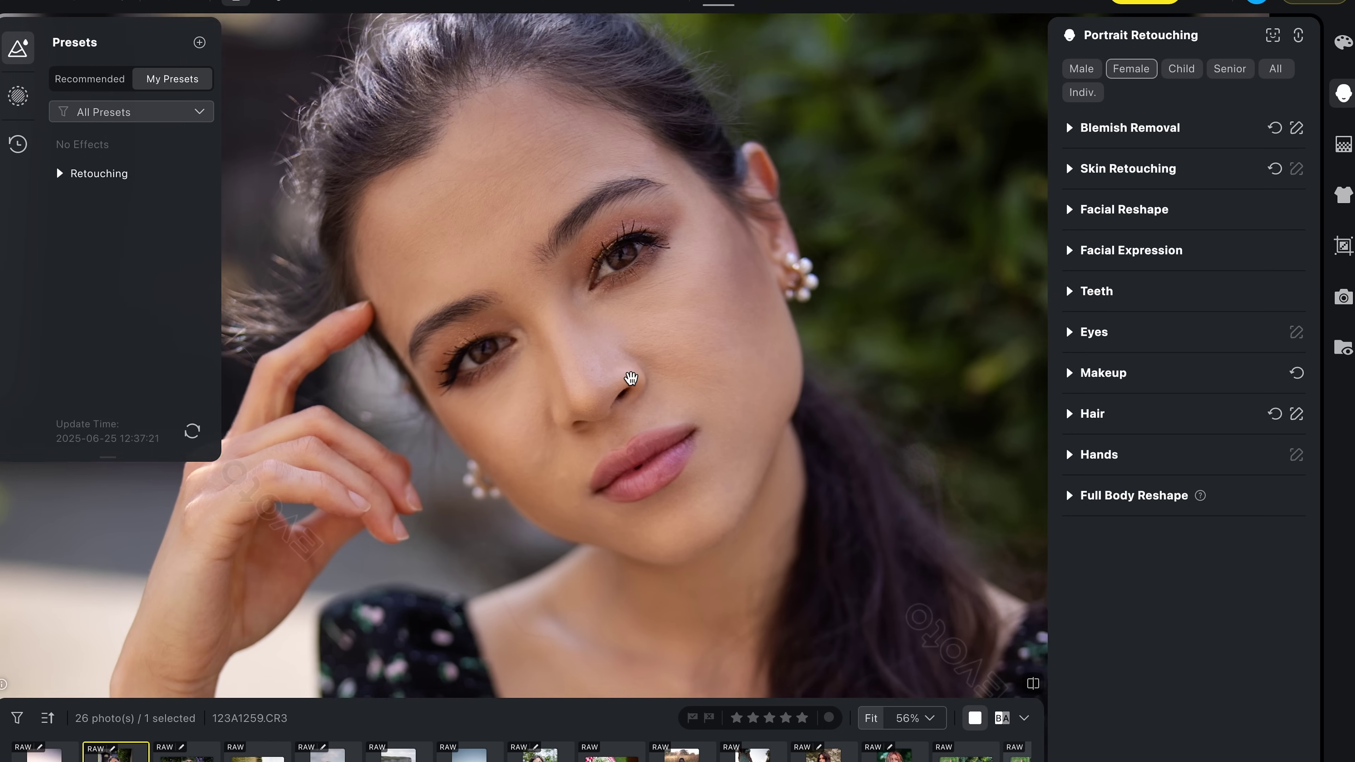
{"action": "left_click_drag", "start_coordinate": [630, 378], "coordinate": [637, 391]}
{"action": "left_click", "coordinate": [1070, 333]}
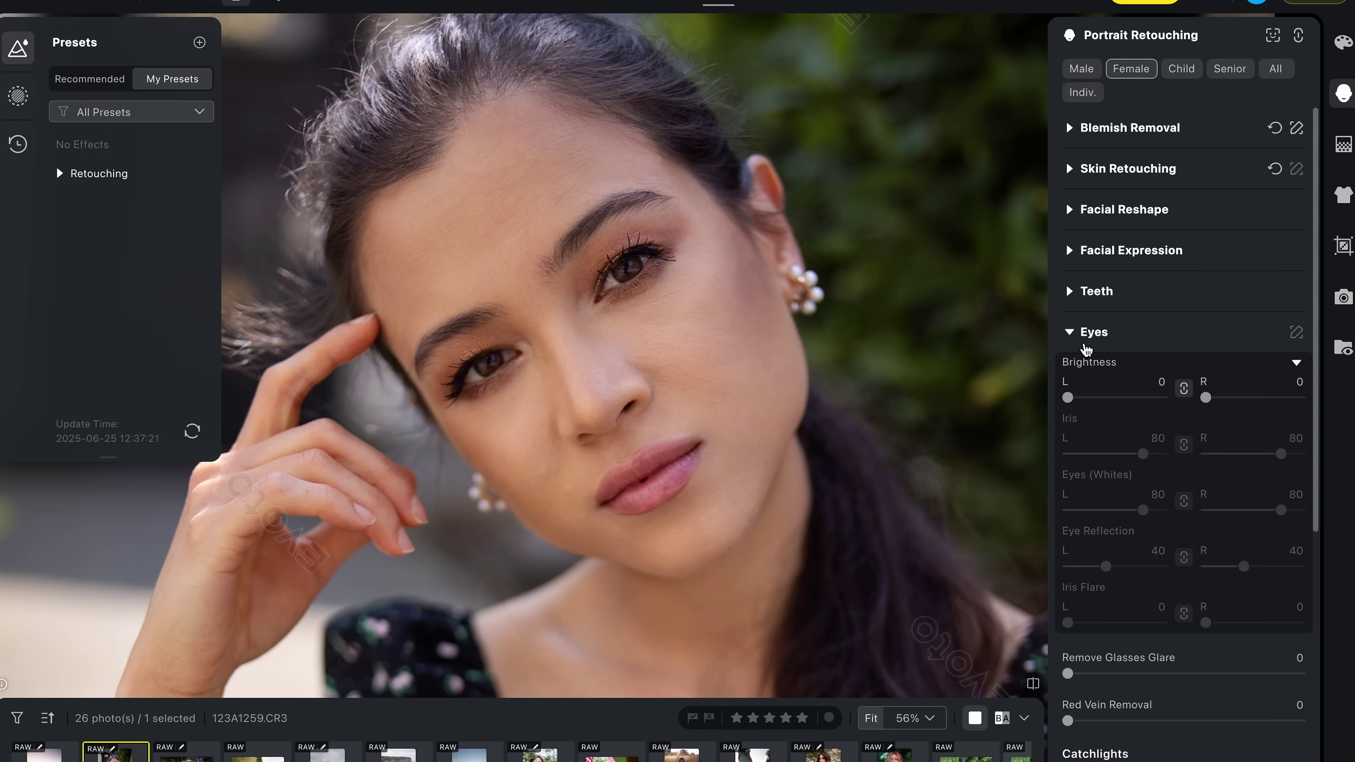
{"action": "left_click_drag", "start_coordinate": [1075, 395], "coordinate": [1104, 397]}
- Apply General catchlight 04 to the eyes on portrait 123A1259, trying 03 and comparing with None
{"action": "scroll", "coordinate": [1138, 382], "scroll_direction": "down", "scroll_amount": 4}
{"action": "scroll", "coordinate": [1138, 382], "scroll_direction": "down", "scroll_amount": 3}
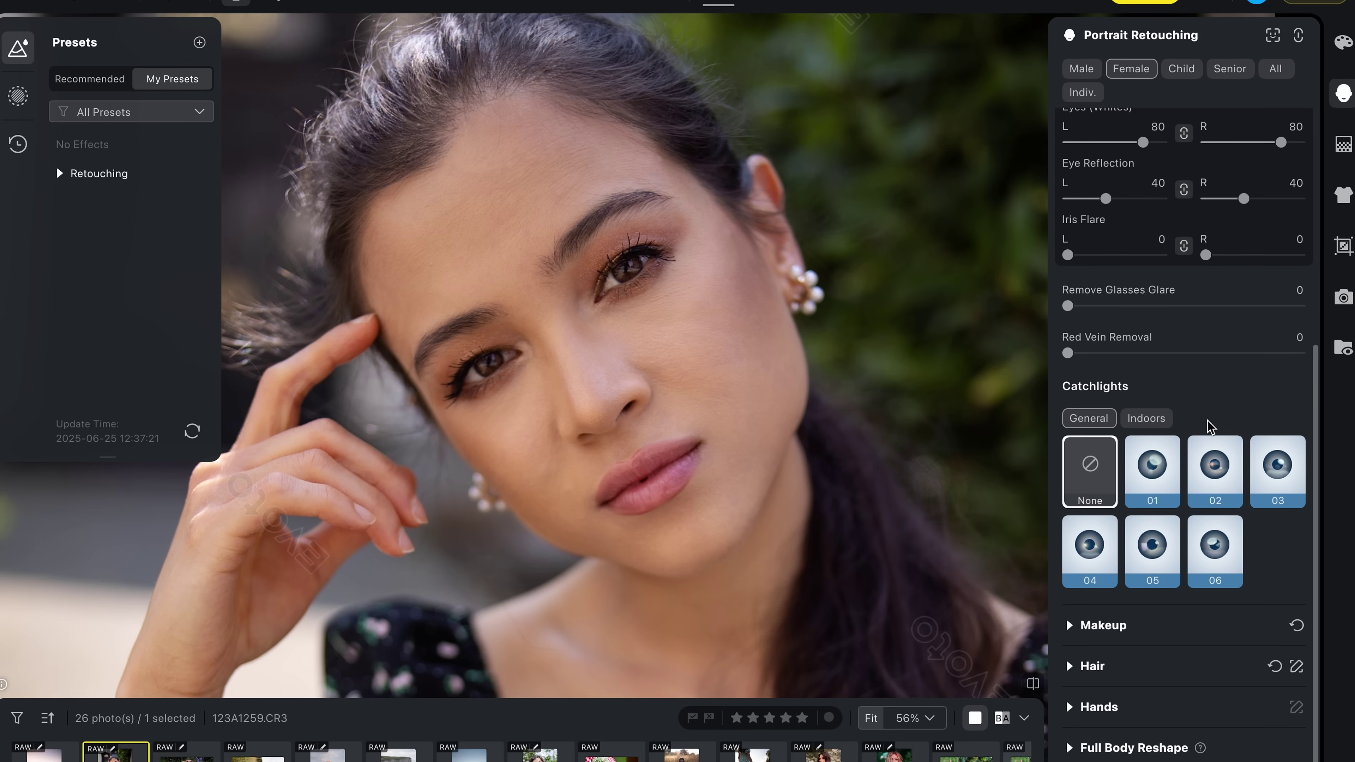
{"action": "left_click", "coordinate": [1273, 471]}
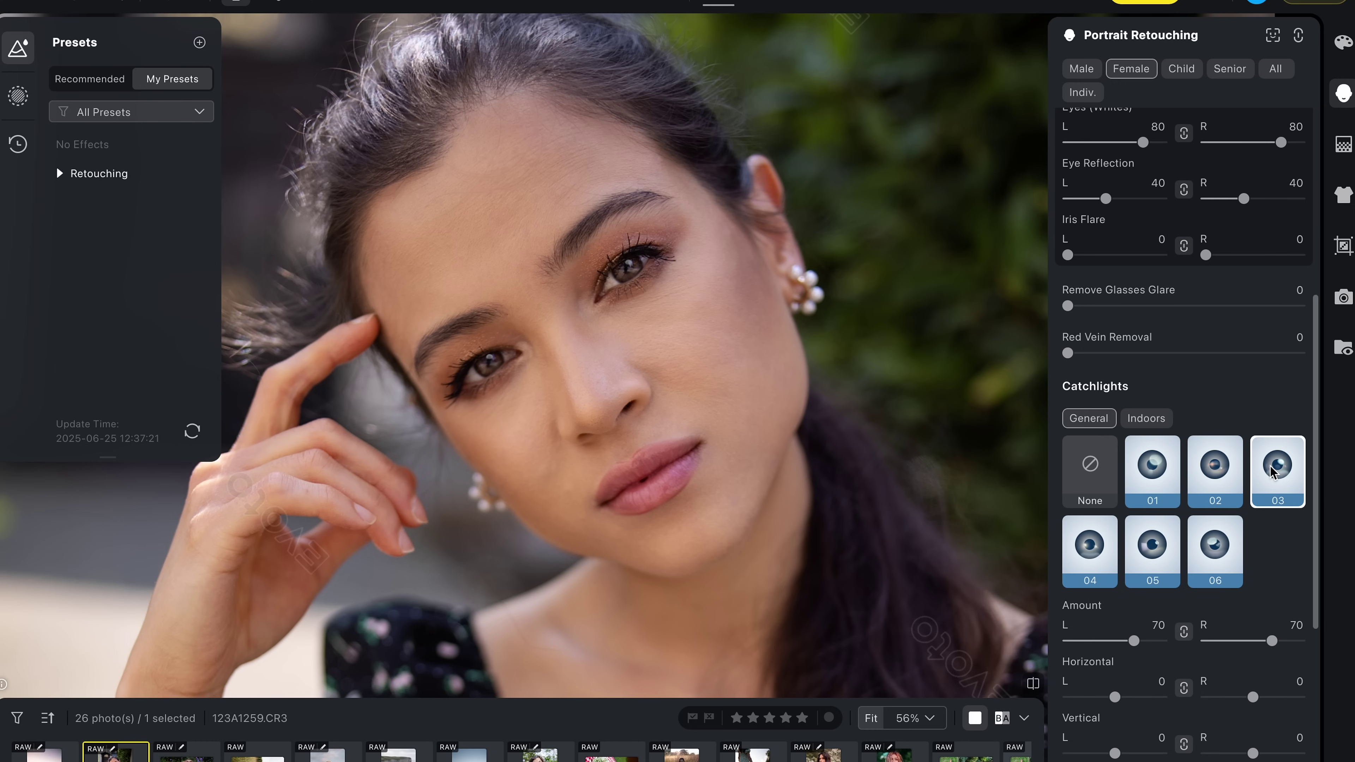
{"action": "left_click", "coordinate": [1088, 549]}
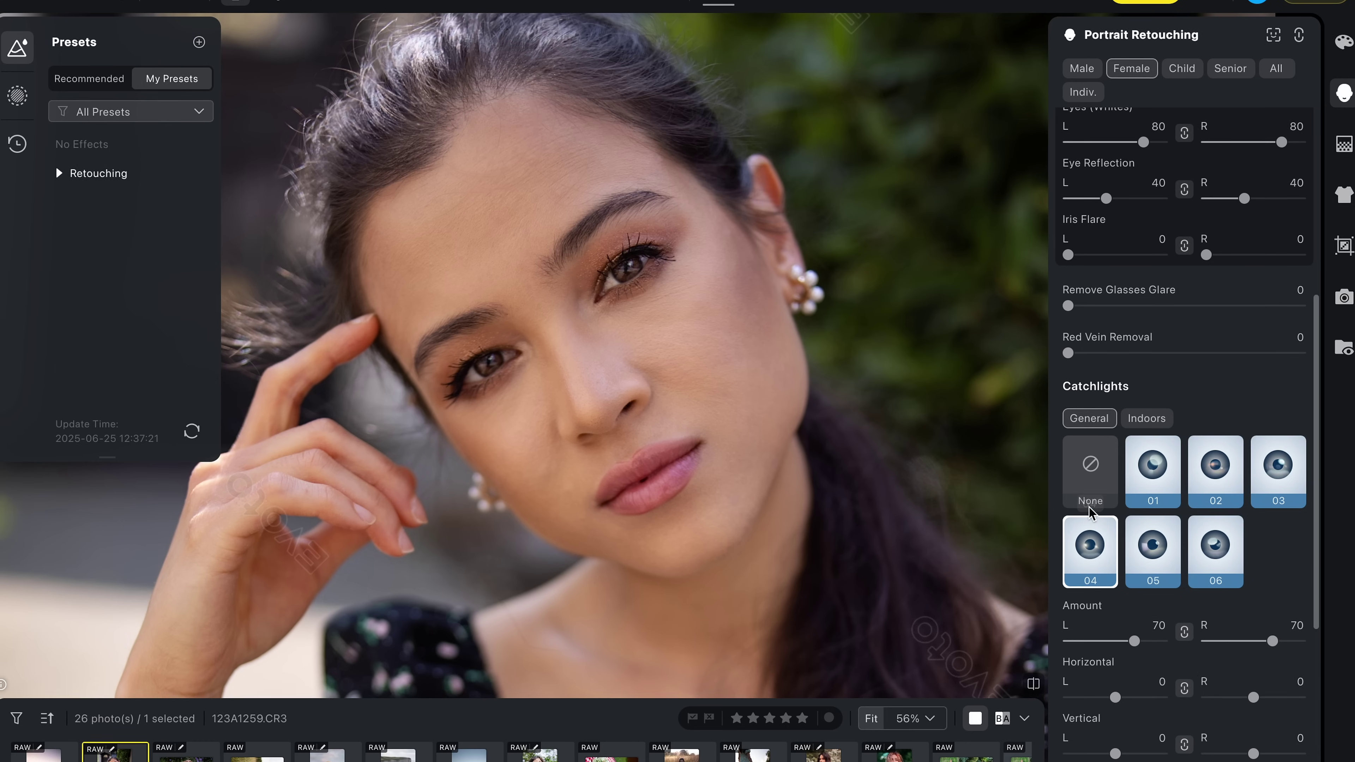
{"action": "left_click", "coordinate": [1090, 478]}
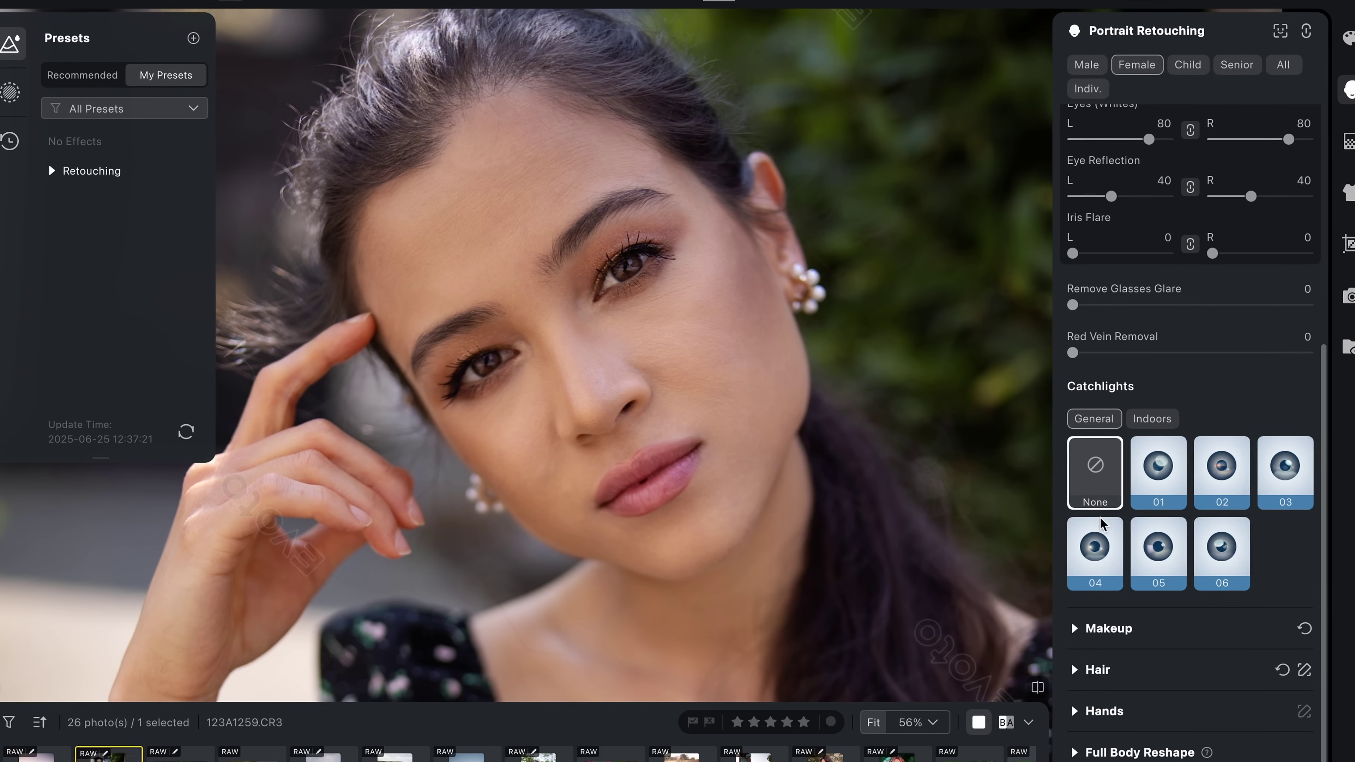
{"action": "left_click", "coordinate": [1098, 538]}
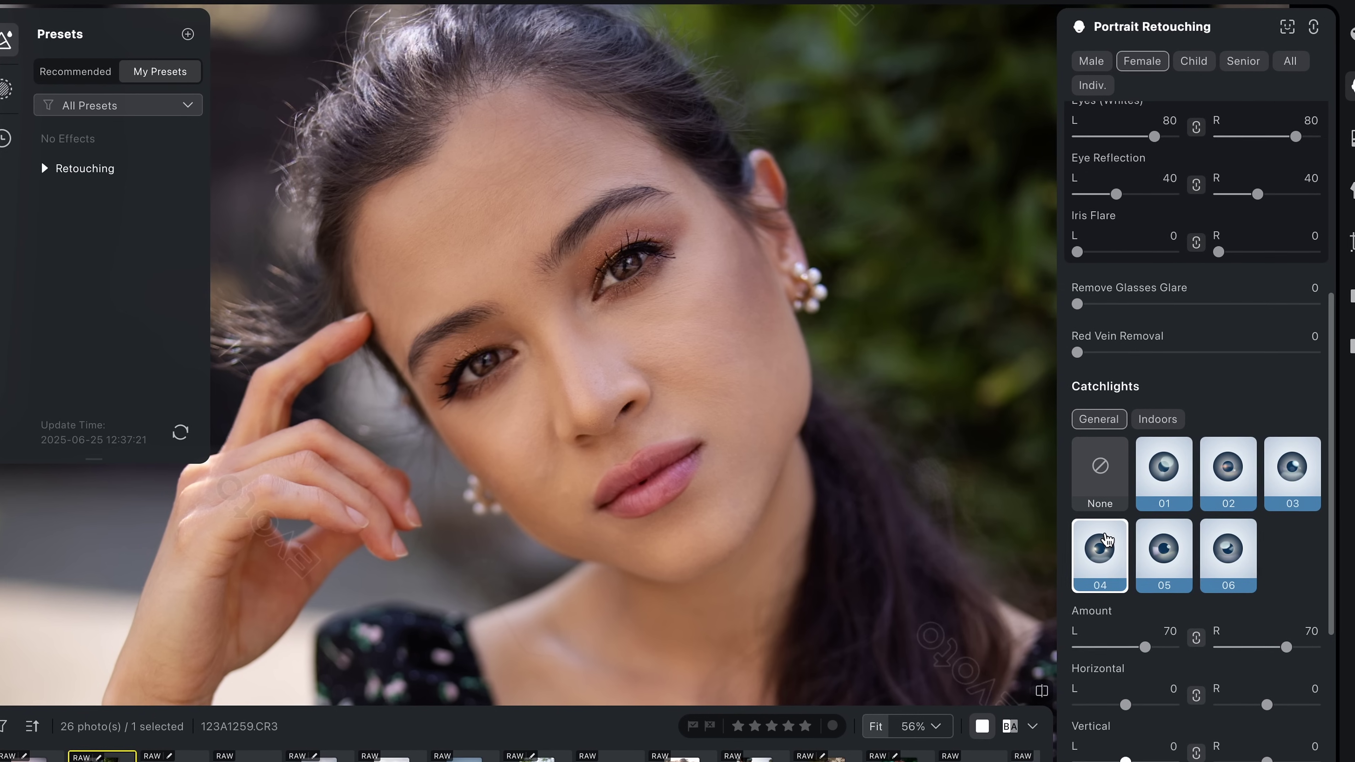
{"action": "left_click", "coordinate": [1111, 468]}
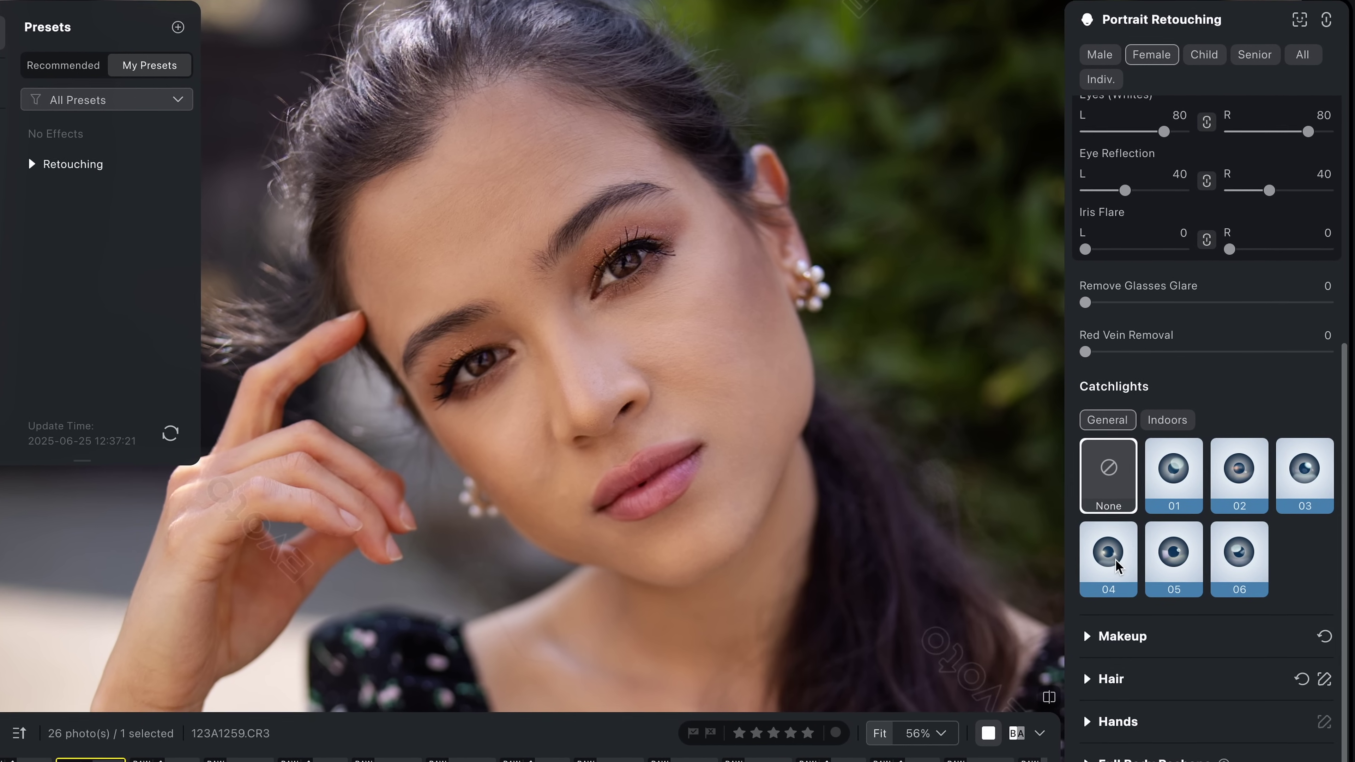
{"action": "left_click", "coordinate": [1114, 561]}
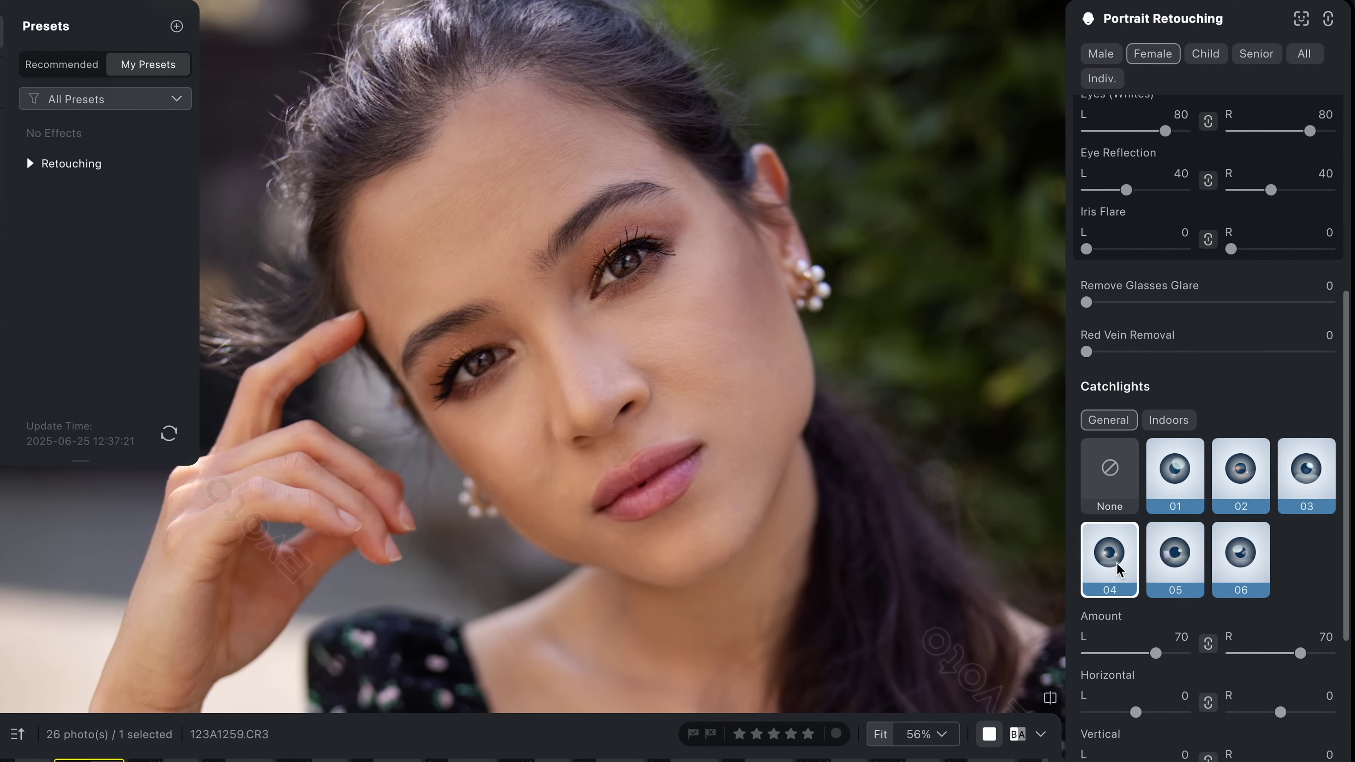
{"action": "scroll", "coordinate": [928, 475], "scroll_direction": "down", "scroll_amount": 3}
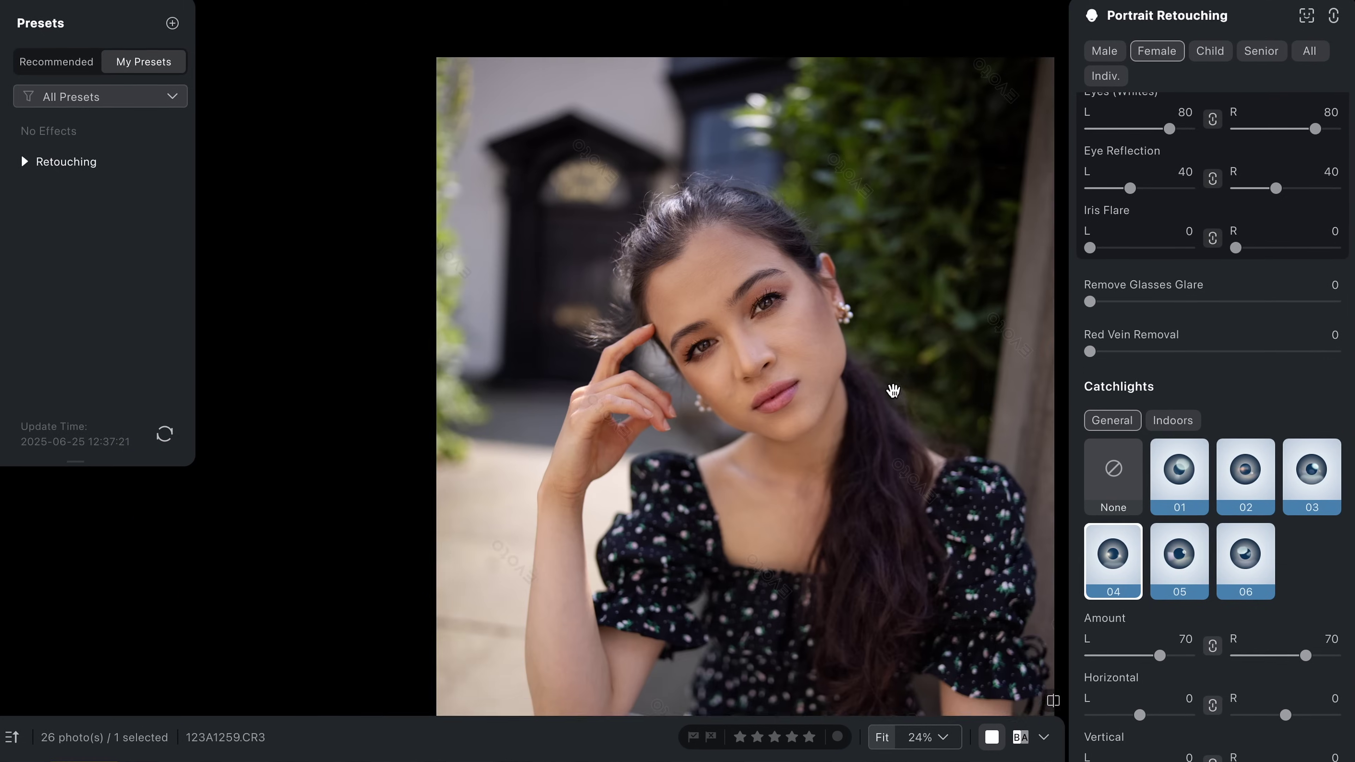
{"action": "left_click_drag", "start_coordinate": [893, 390], "coordinate": [832, 332]}
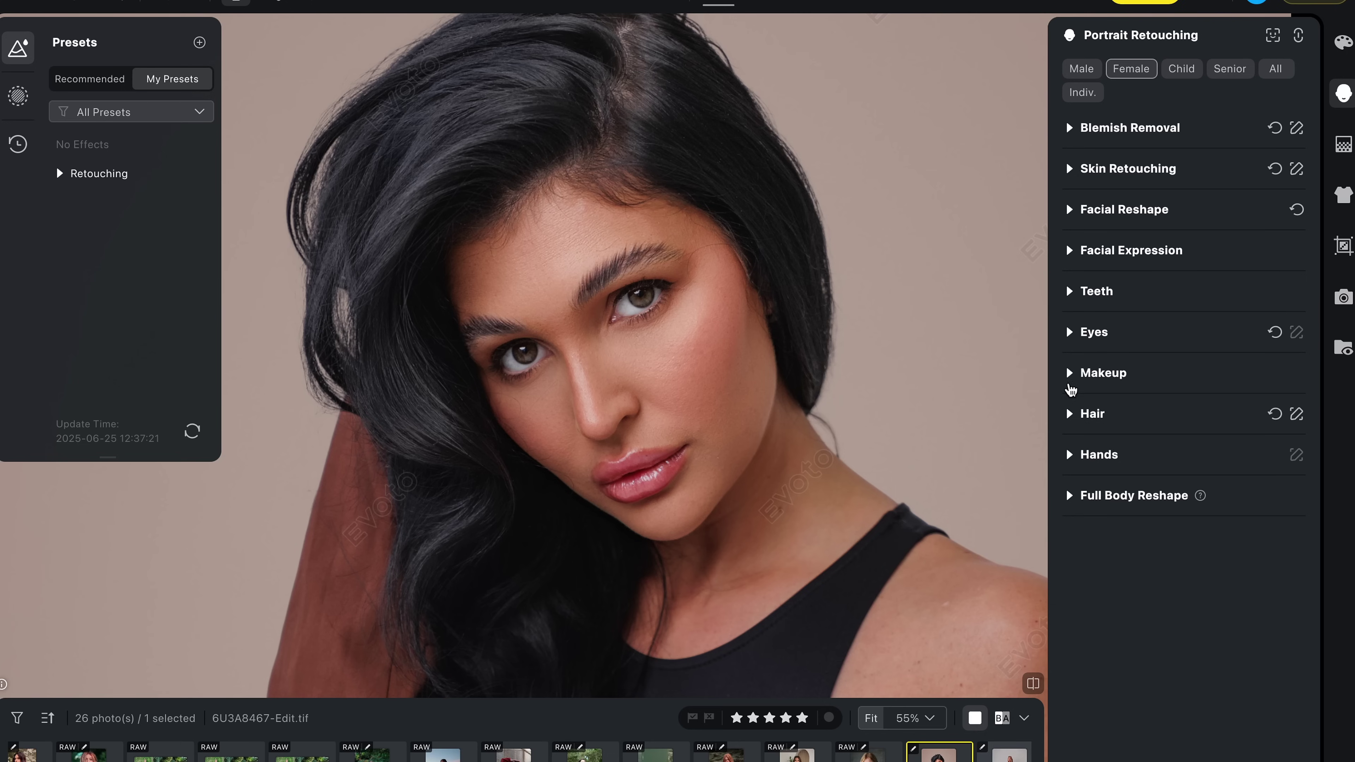
- Set the makeup Contour to 71 on portrait 6U3A8467-Edit
{"action": "left_click", "coordinate": [1071, 378]}
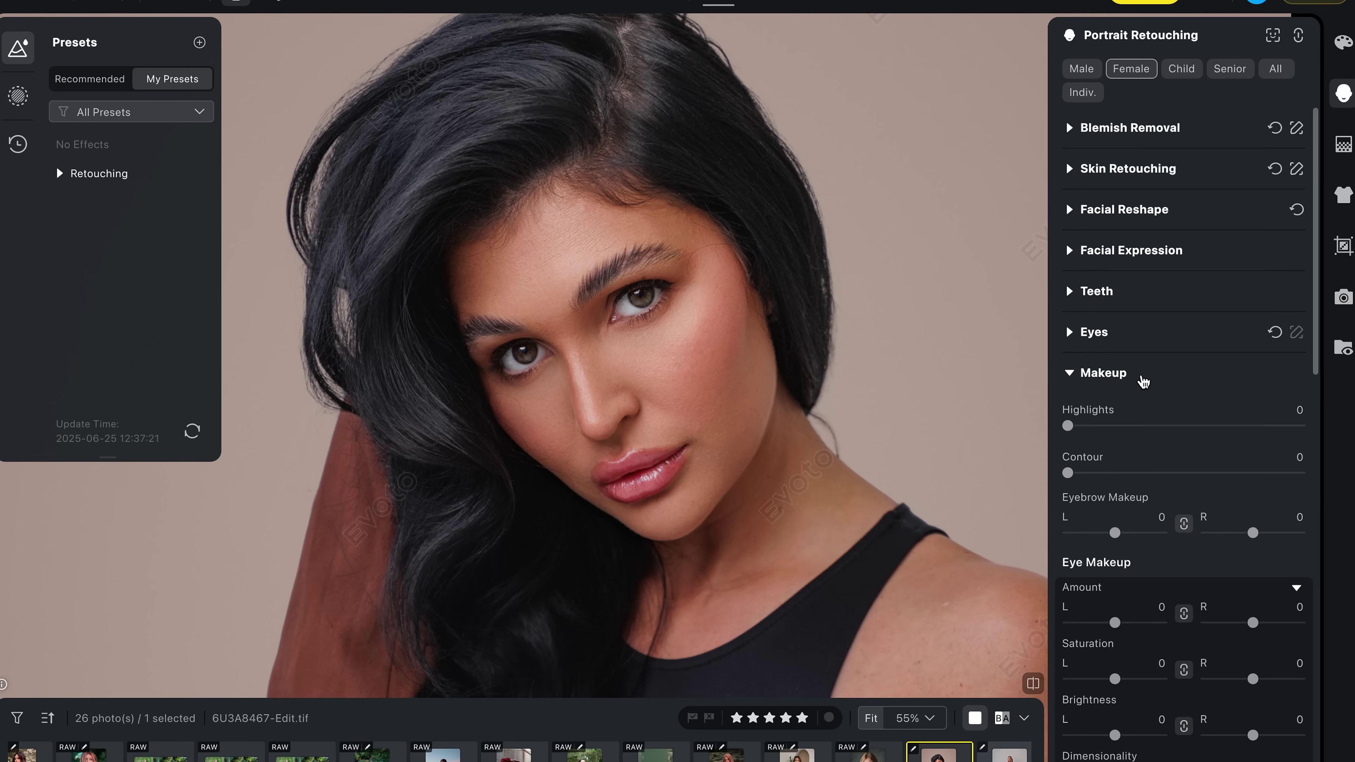
{"action": "scroll", "coordinate": [1147, 379], "scroll_direction": "down", "scroll_amount": 4}
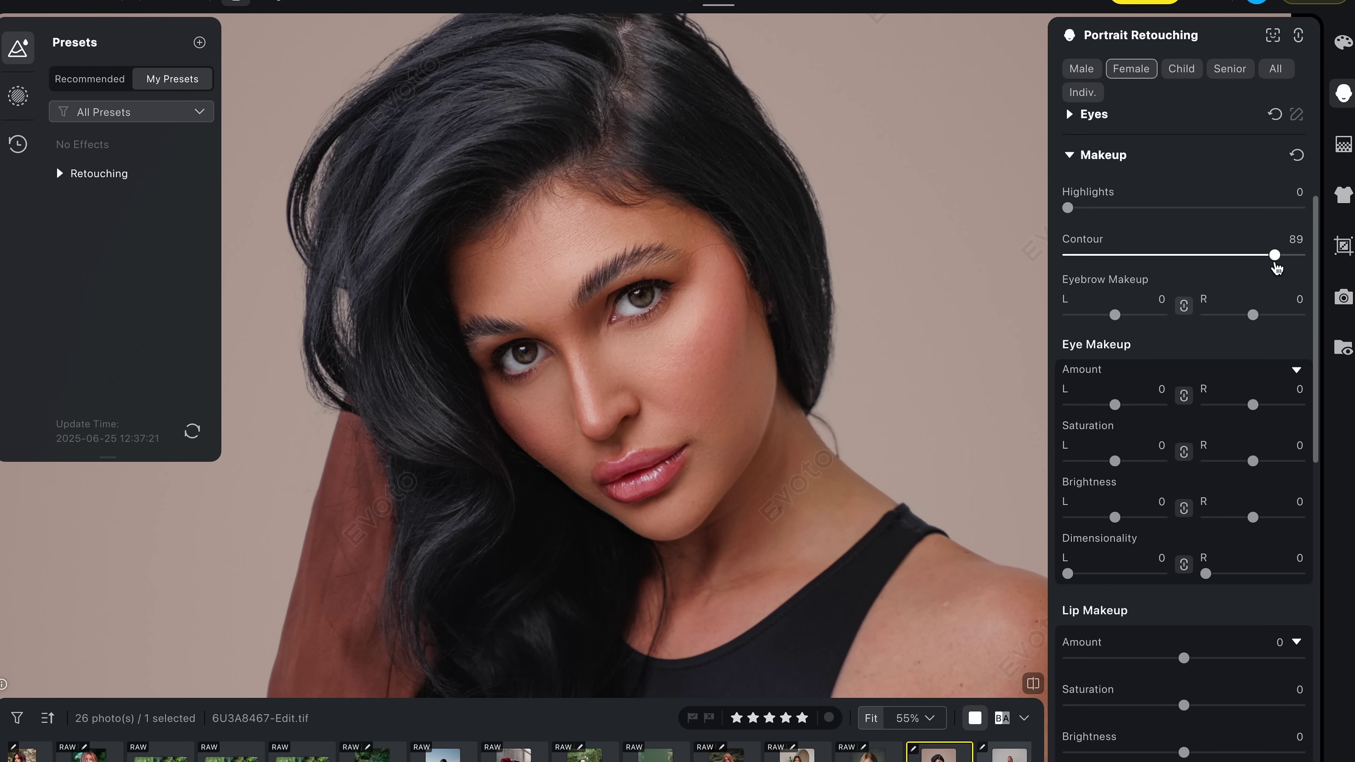
{"action": "left_click", "coordinate": [1069, 259]}
{"action": "left_click", "coordinate": [1205, 256]}
{"action": "left_click_drag", "start_coordinate": [1230, 258], "coordinate": [1232, 258]}
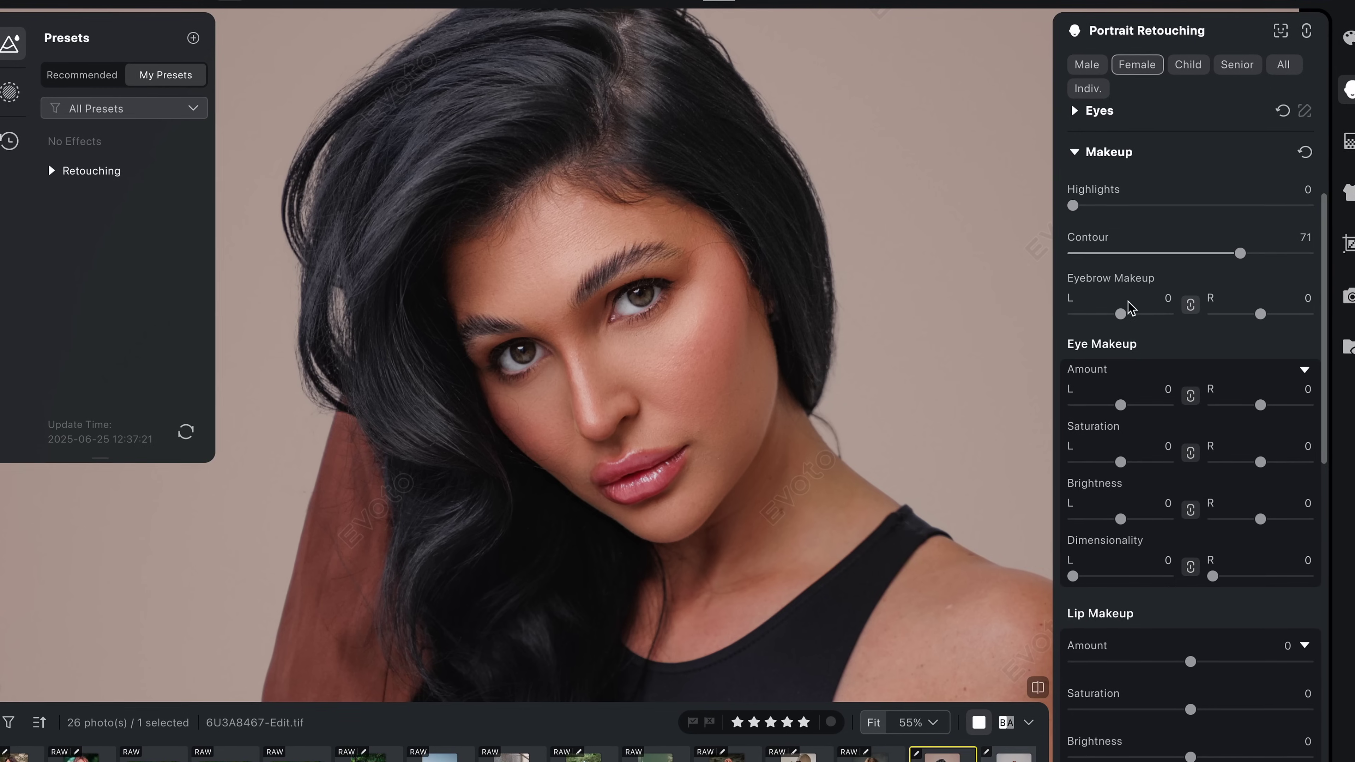
- Set Eyebrow Makeup to 42 for both brows and raise the makeup Highlights on portrait 6U3A8467-Edit
{"action": "left_click_drag", "start_coordinate": [1119, 314], "coordinate": [1142, 319]}
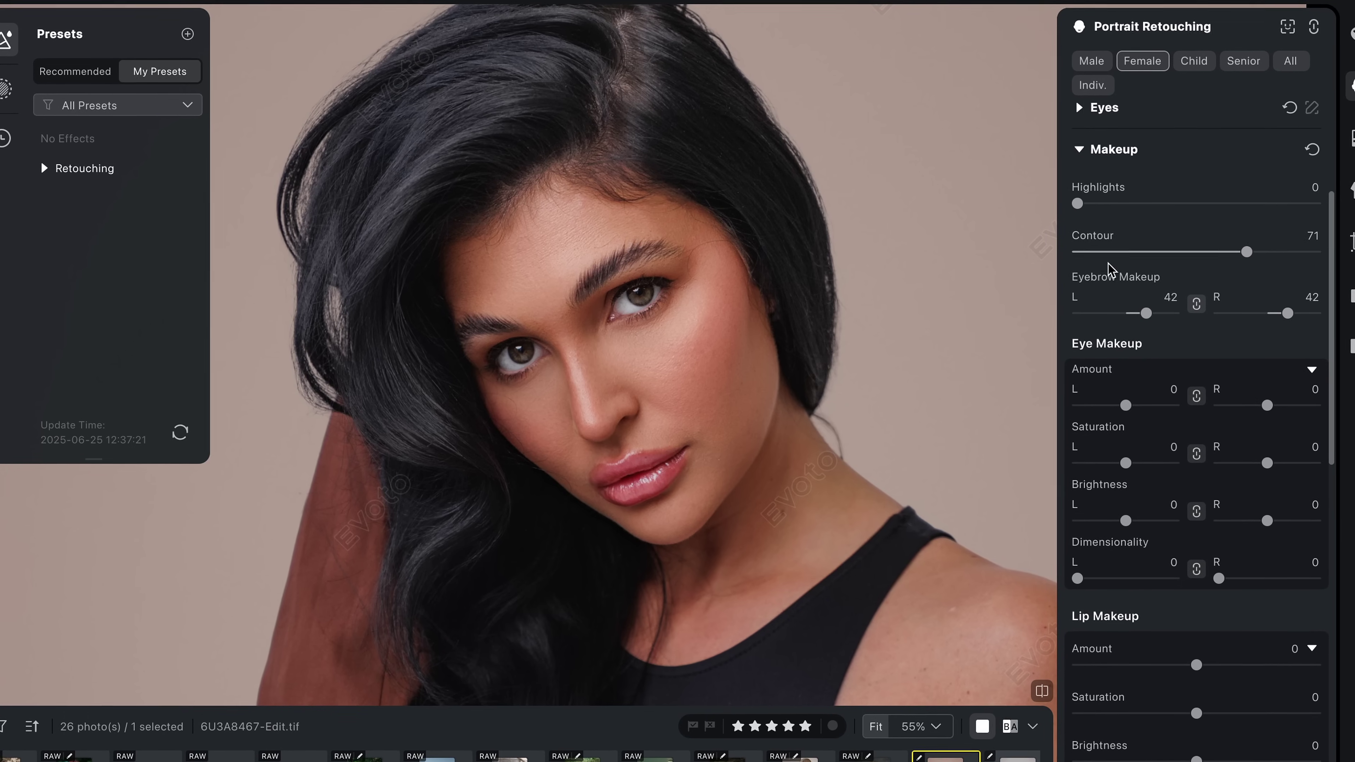
{"action": "left_click_drag", "start_coordinate": [1078, 205], "coordinate": [1257, 210]}
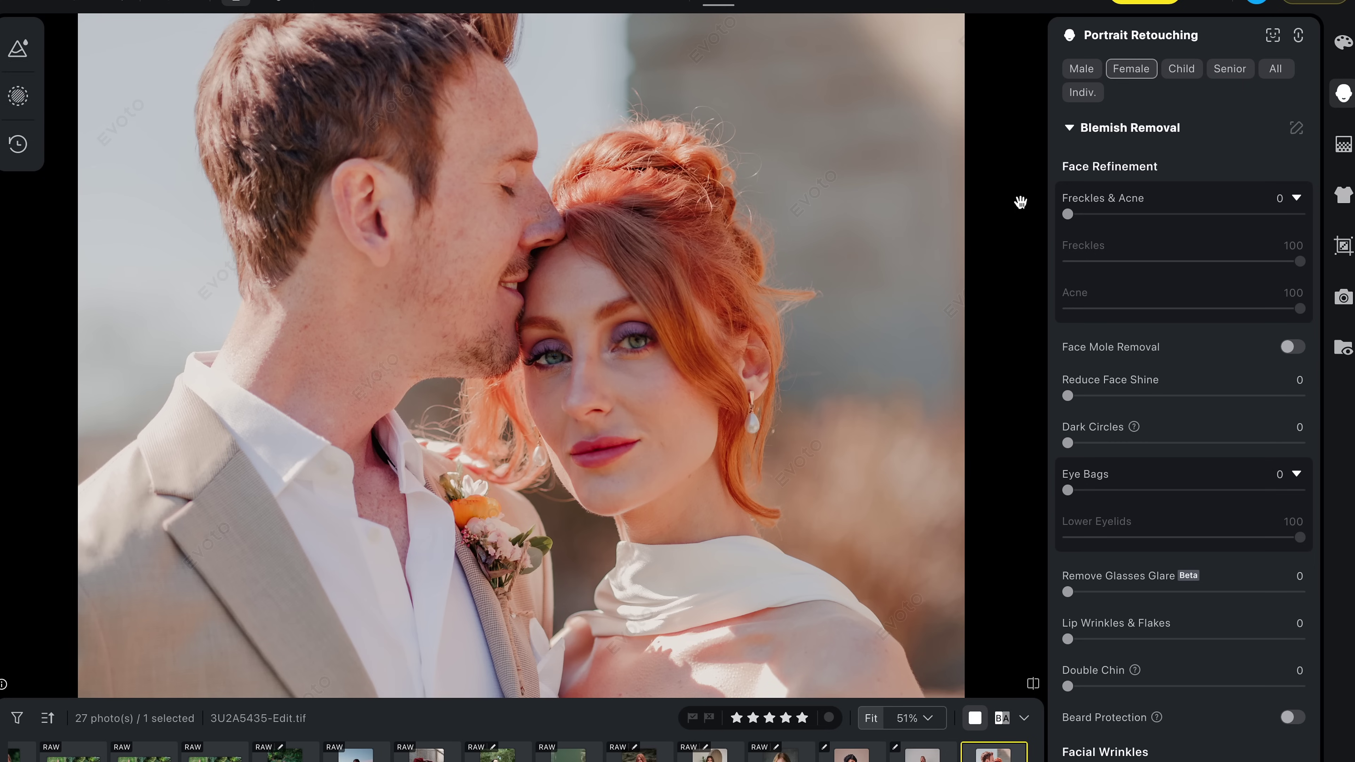
- Retouch only the woman's face in the couple photo: Freckles & Acne 80, Reduce Face Shine 44, Dark Circles 51, Eye Bags 45
{"action": "left_click", "coordinate": [1079, 93]}
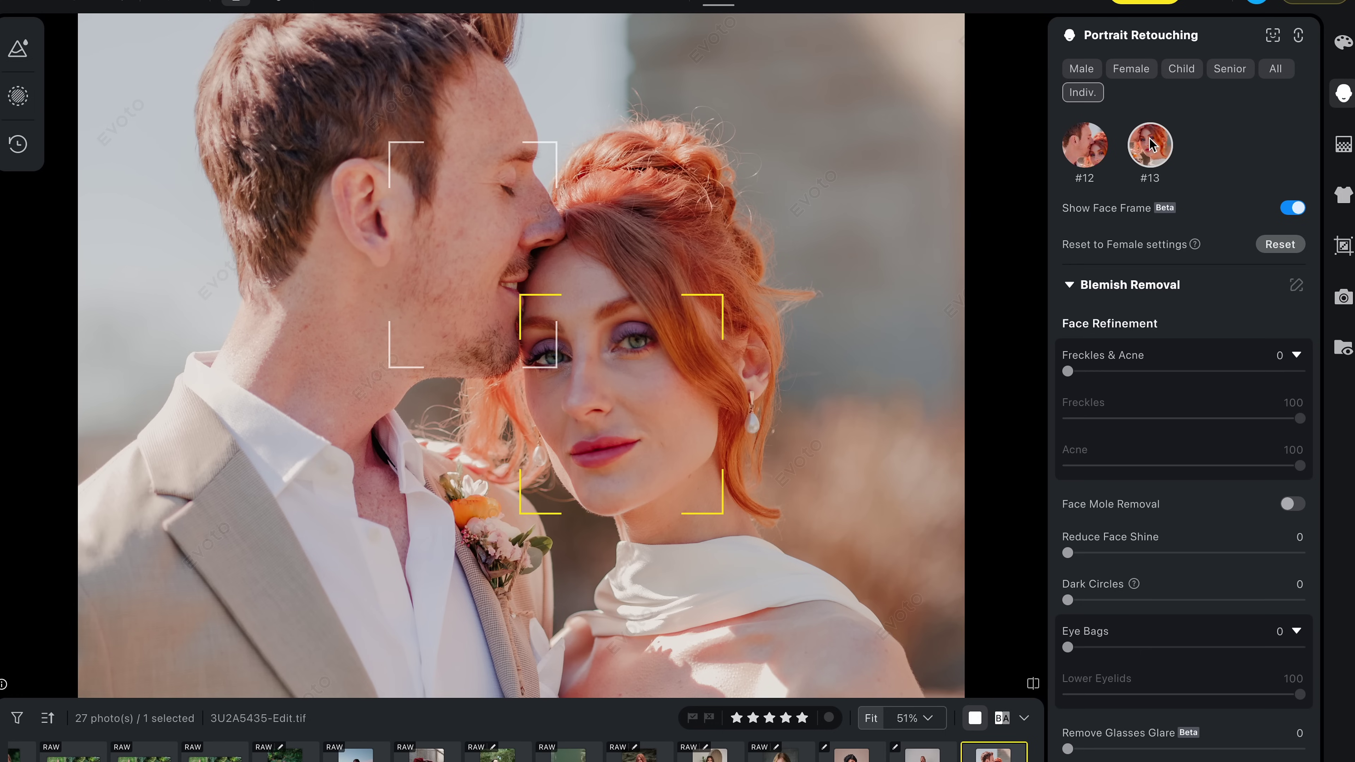
{"action": "left_click_drag", "start_coordinate": [1068, 371], "coordinate": [1253, 371]}
{"action": "left_click", "coordinate": [1171, 554]}
{"action": "left_click_drag", "start_coordinate": [1166, 599], "coordinate": [1185, 600]}
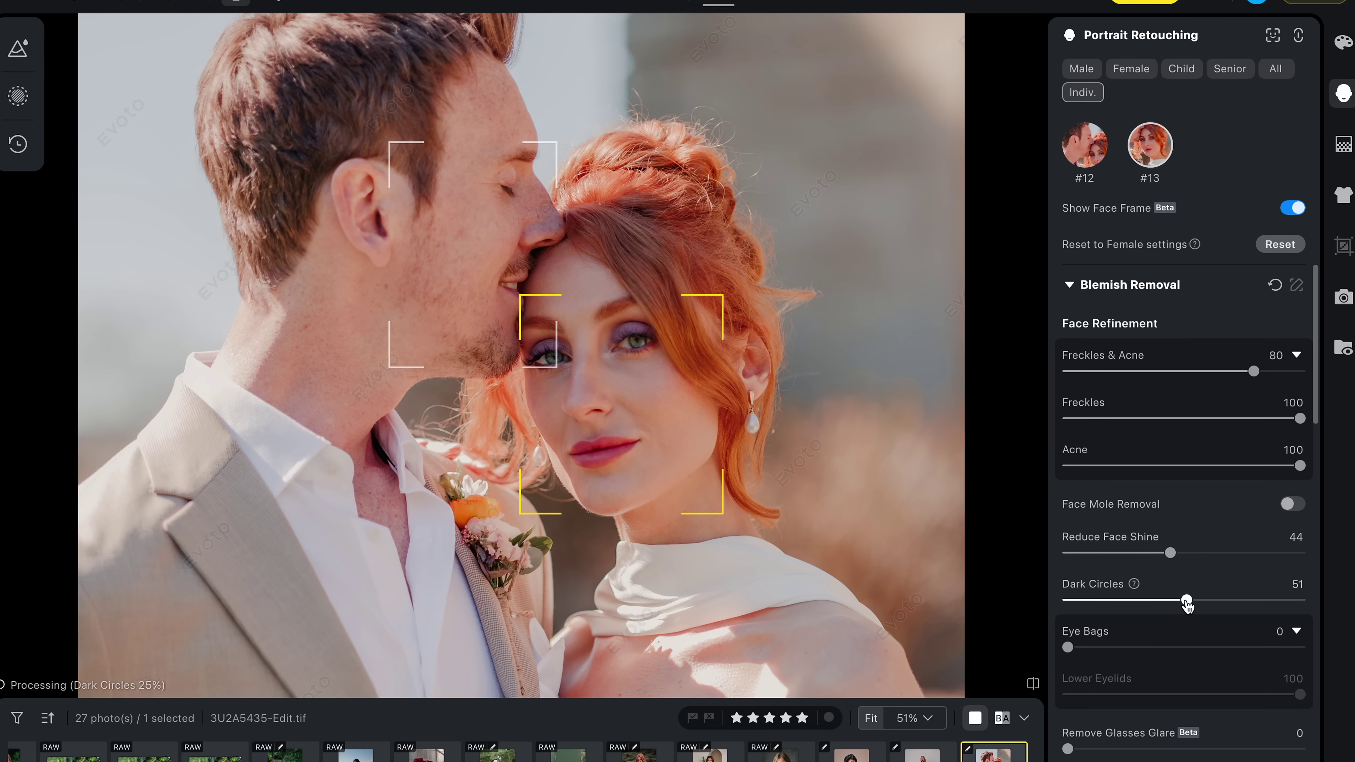
{"action": "left_click", "coordinate": [1174, 647]}
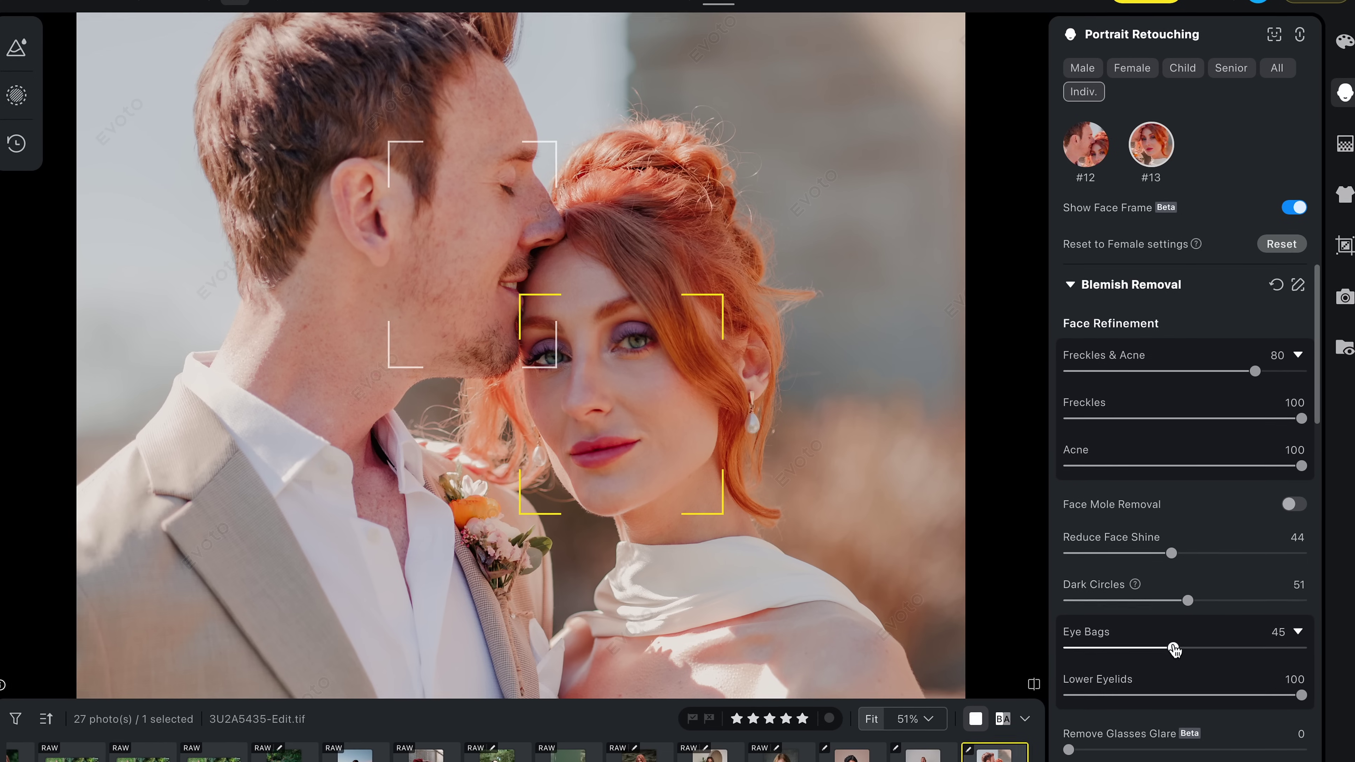
- Set Freckles & Acne to 87 on the man's face only, and reselect the woman's face to review her individual settings
{"action": "left_click", "coordinate": [479, 227]}
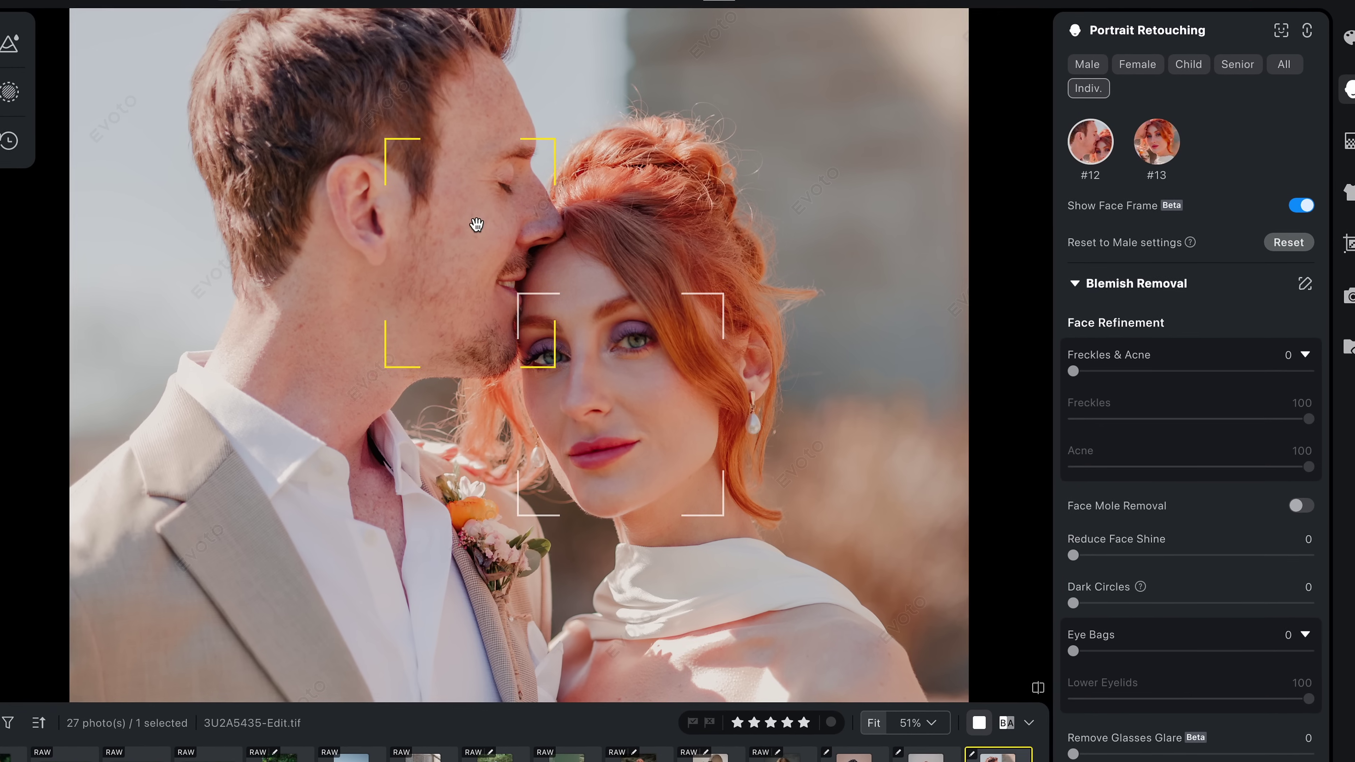
{"action": "left_click", "coordinate": [1168, 371]}
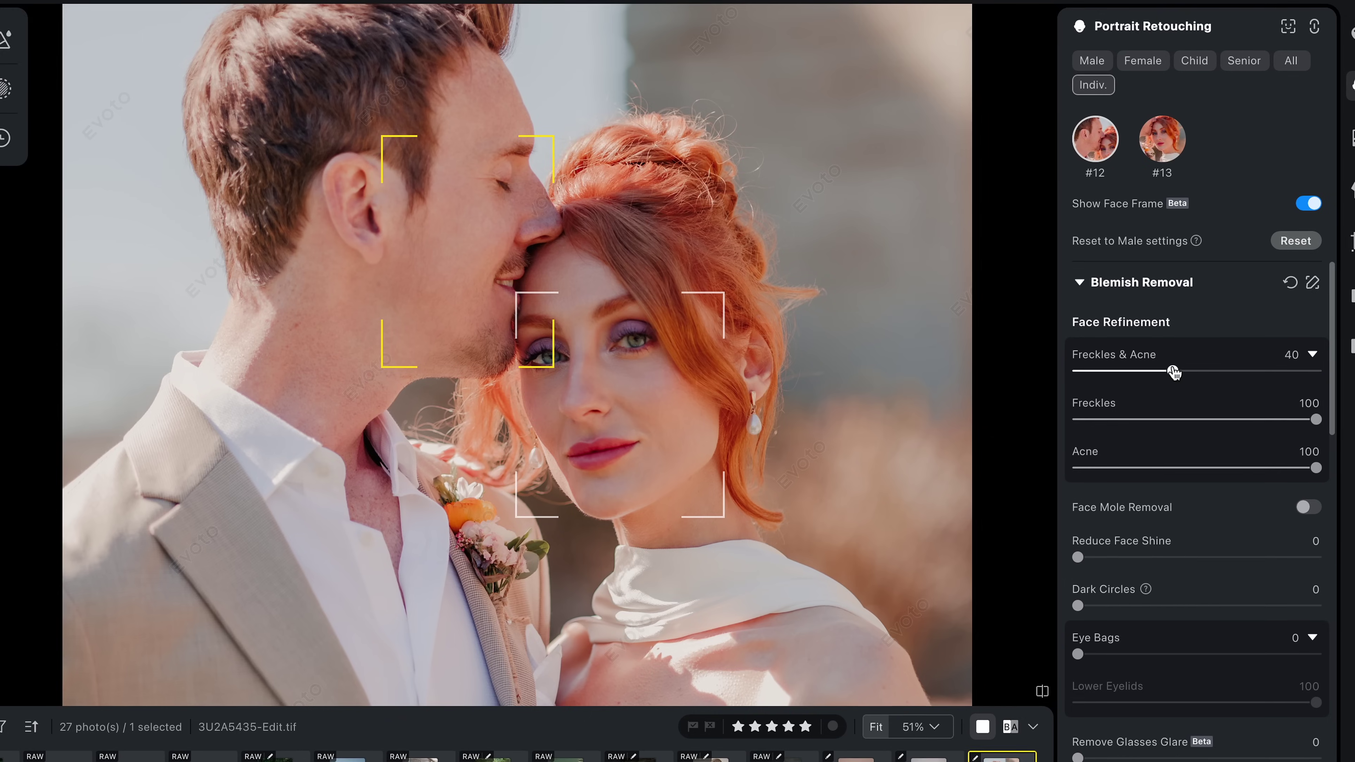
{"action": "left_click_drag", "start_coordinate": [1173, 371], "coordinate": [1285, 372]}
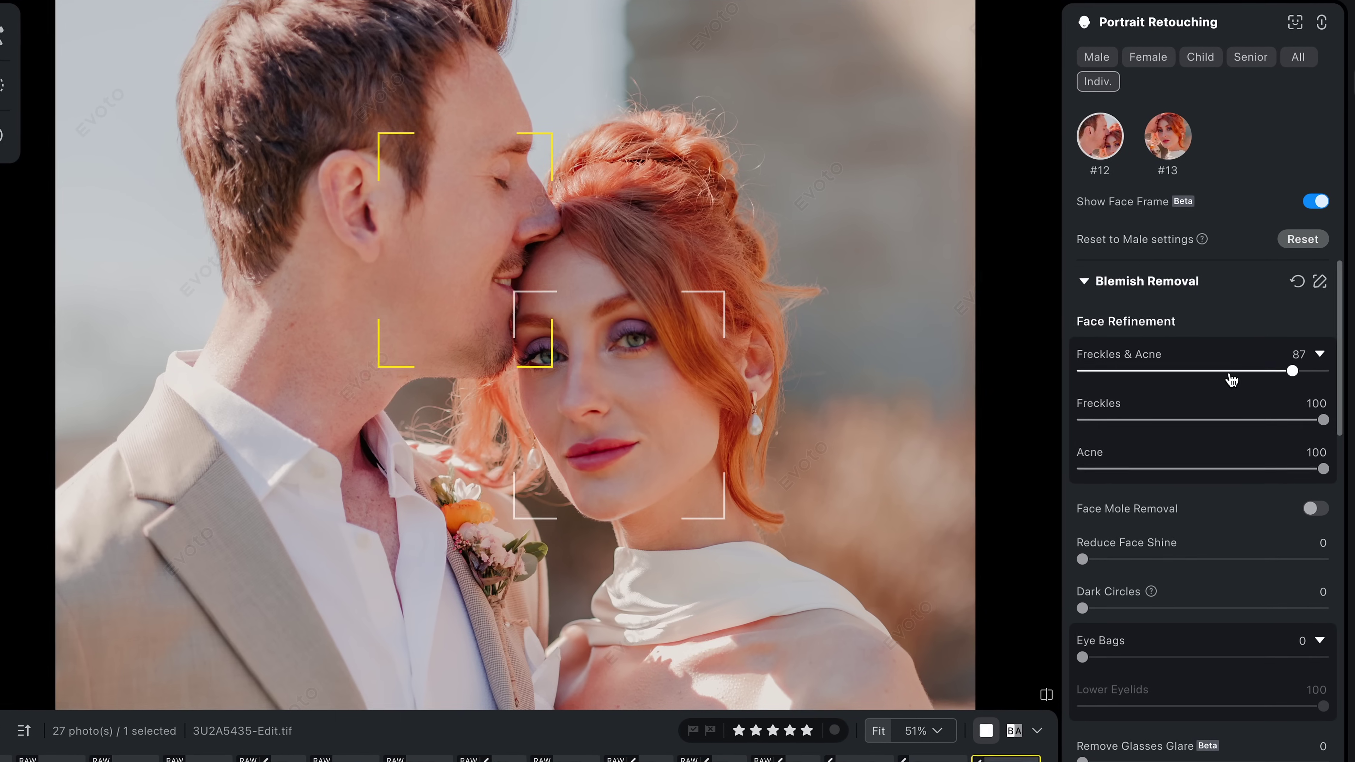
{"action": "left_click", "coordinate": [1168, 136]}
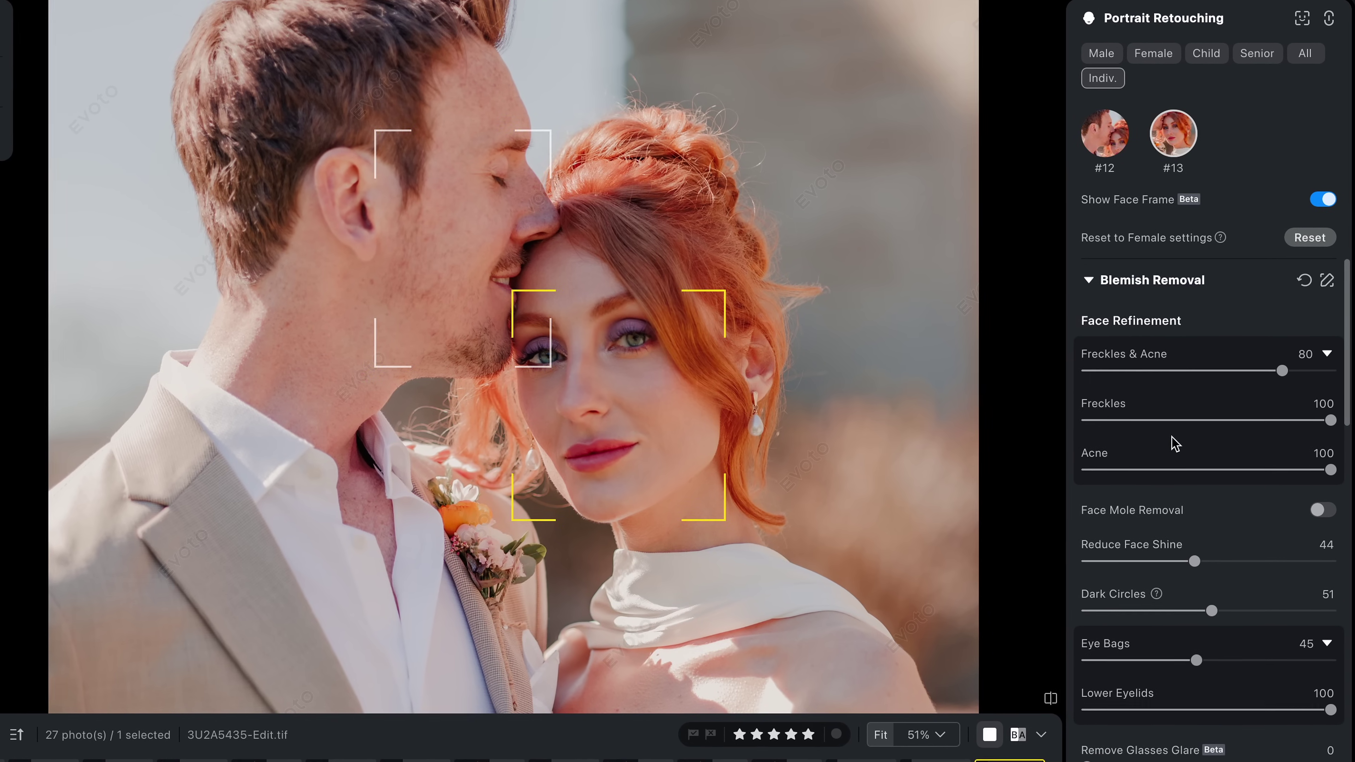
{"action": "scroll", "coordinate": [1176, 443], "scroll_direction": "down", "scroll_amount": 15}
{"action": "scroll", "coordinate": [1167, 440], "scroll_direction": "down", "scroll_amount": 5}
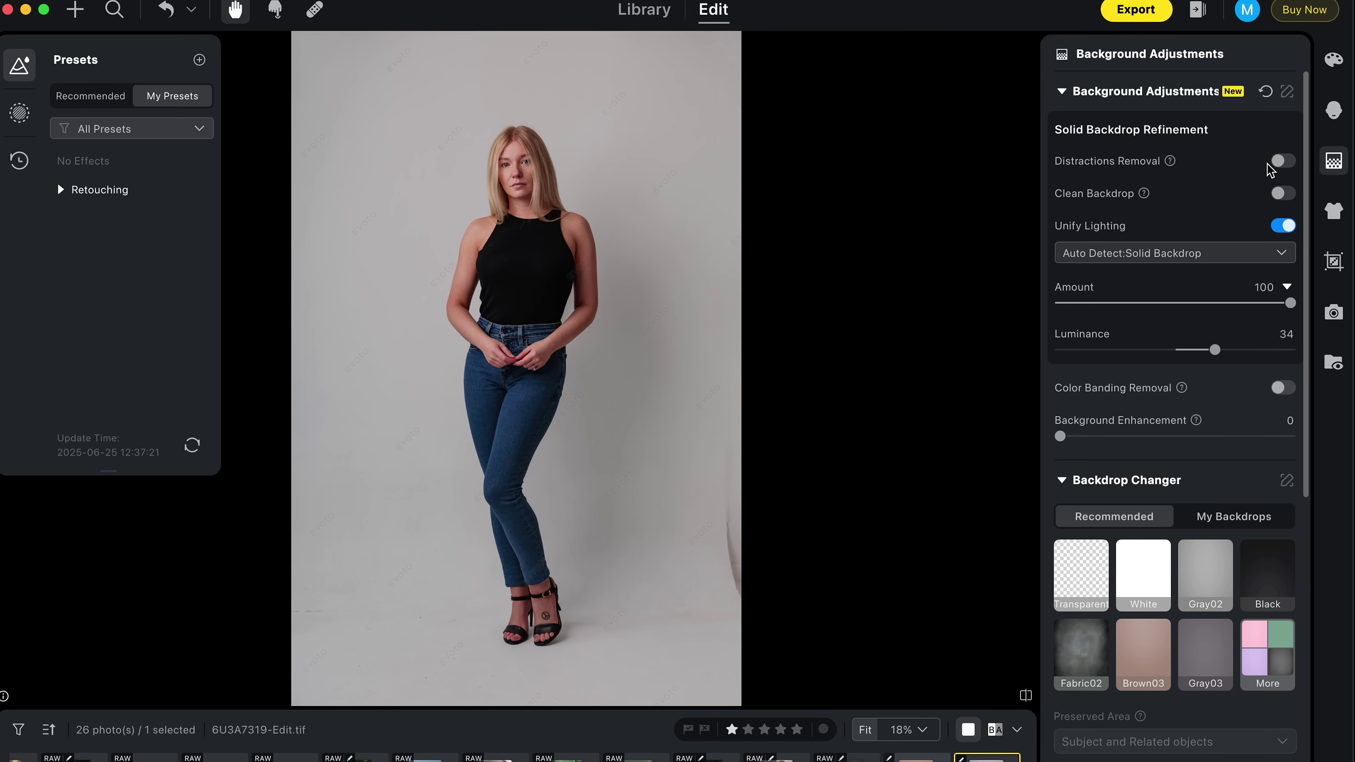
- Enable Distractions Removal for the solid backdrop of portrait 6U3A7319-Edit, comparing it on and off
{"action": "left_click", "coordinate": [1283, 161]}
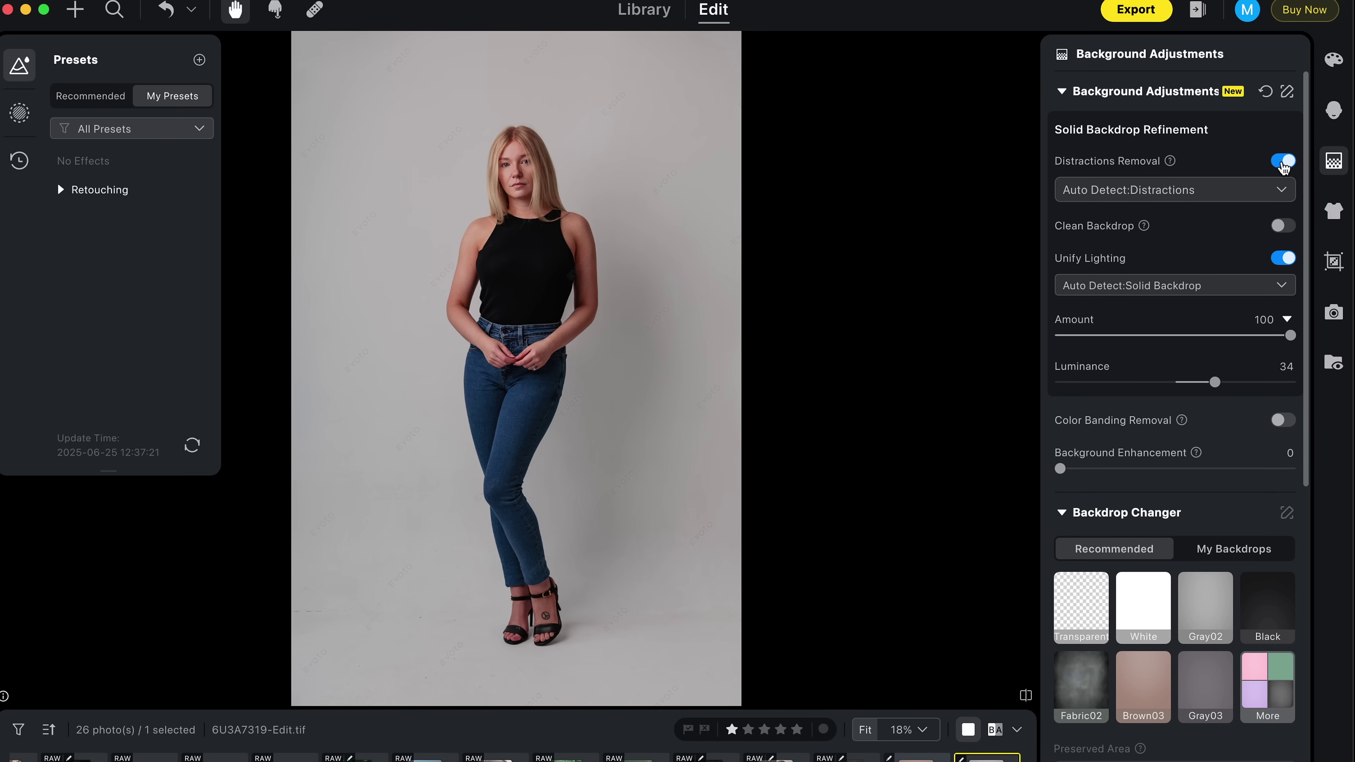
{"action": "left_click", "coordinate": [1283, 162]}
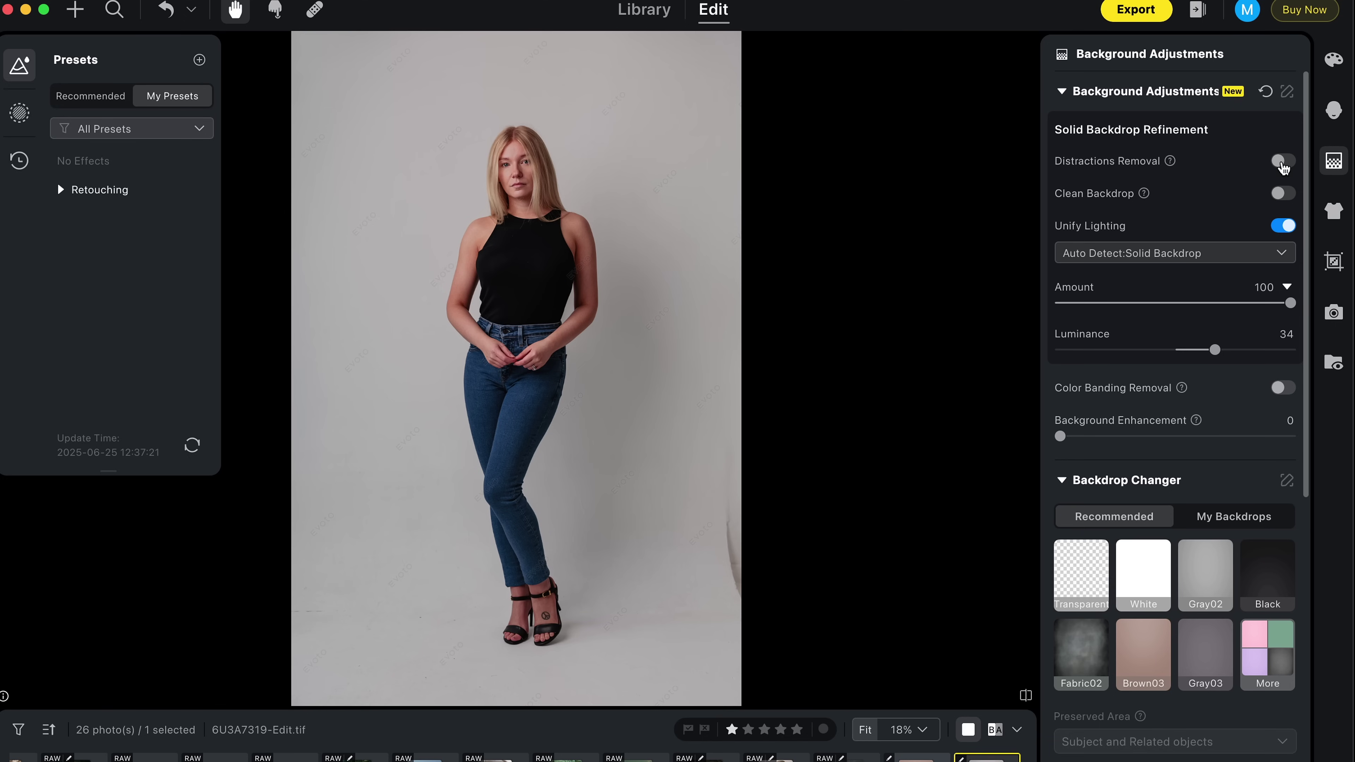
{"action": "left_click", "coordinate": [1282, 161]}
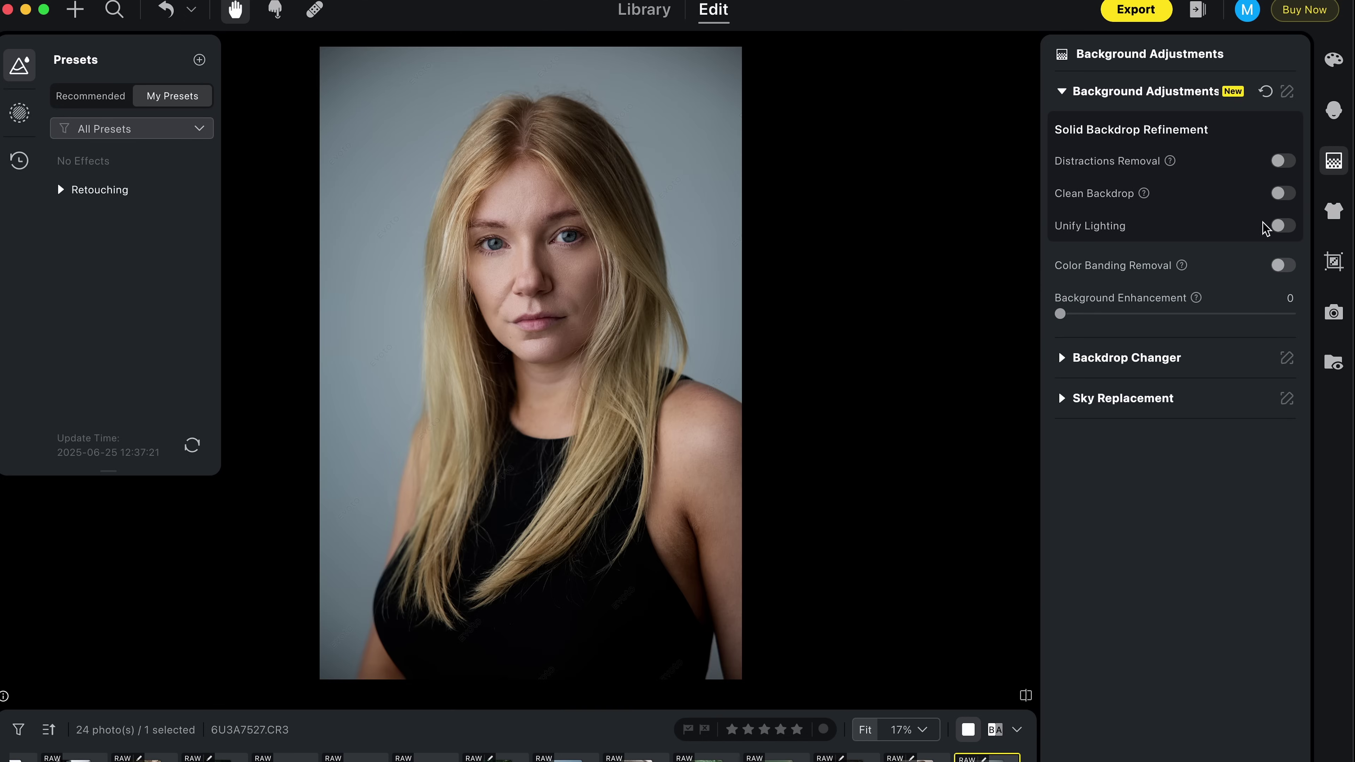
- Enable Unify Lighting for the solid backdrop of portrait 6U3A7527 with Luminance 68, comparing it off and on
{"action": "left_click", "coordinate": [1282, 226]}
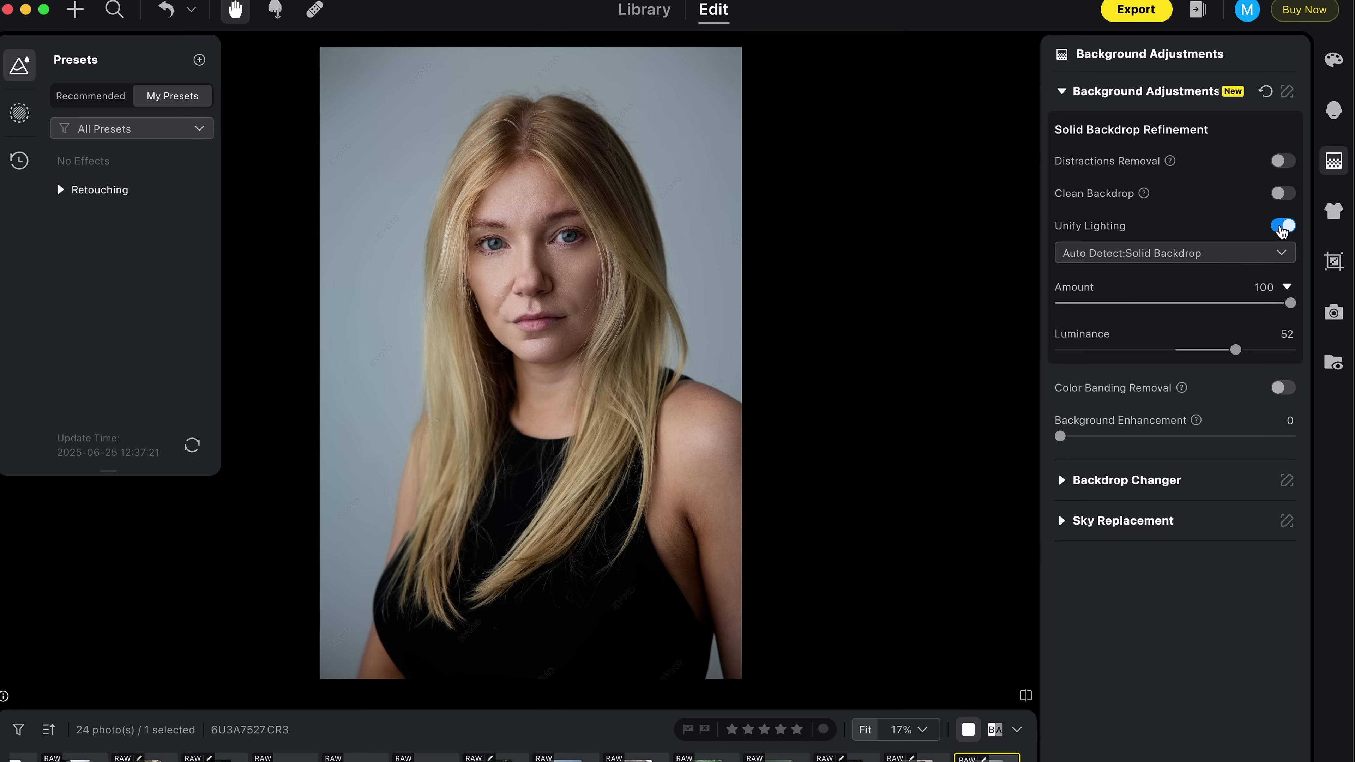
{"action": "mouse_move", "coordinate": [1237, 351]}
{"action": "left_mouse_down"}
{"action": "mouse_move", "coordinate": [1267, 355]}
{"action": "mouse_move", "coordinate": [1254, 351]}
{"action": "left_mouse_up"}
{"action": "left_click", "coordinate": [1283, 226]}
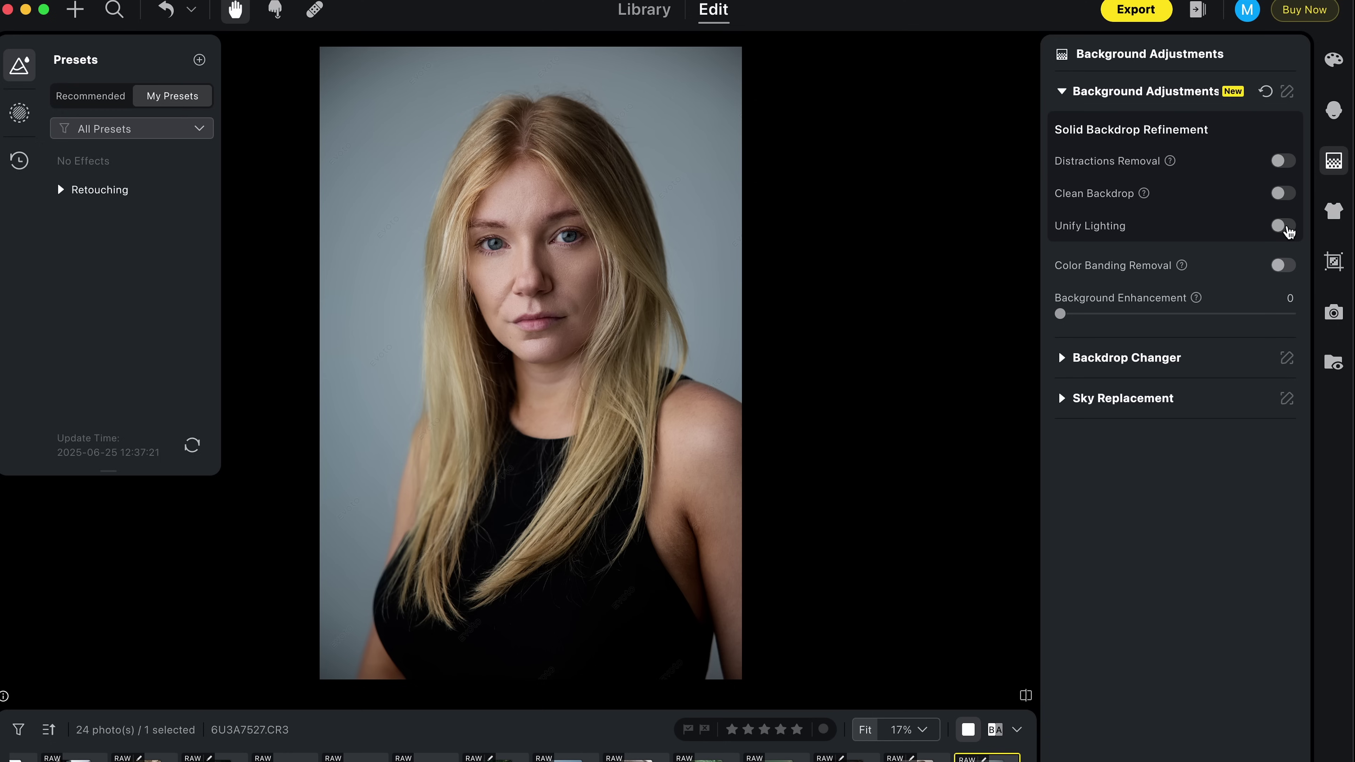
{"action": "left_click", "coordinate": [1284, 226]}
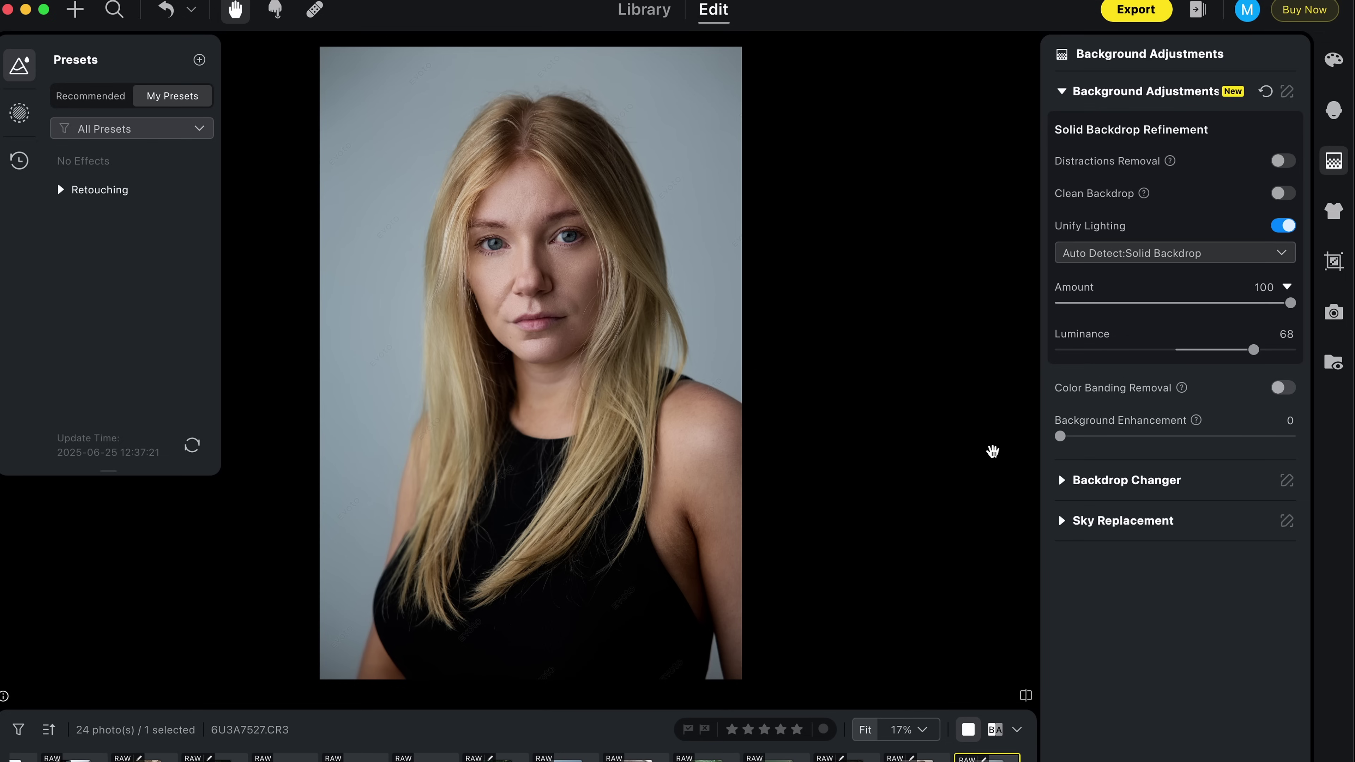
- Replace the backdrop of portrait 6U3A7527 with White, switch it to Brown03, and settle on the Fabric02 backdrop
{"action": "left_click", "coordinate": [1060, 482]}
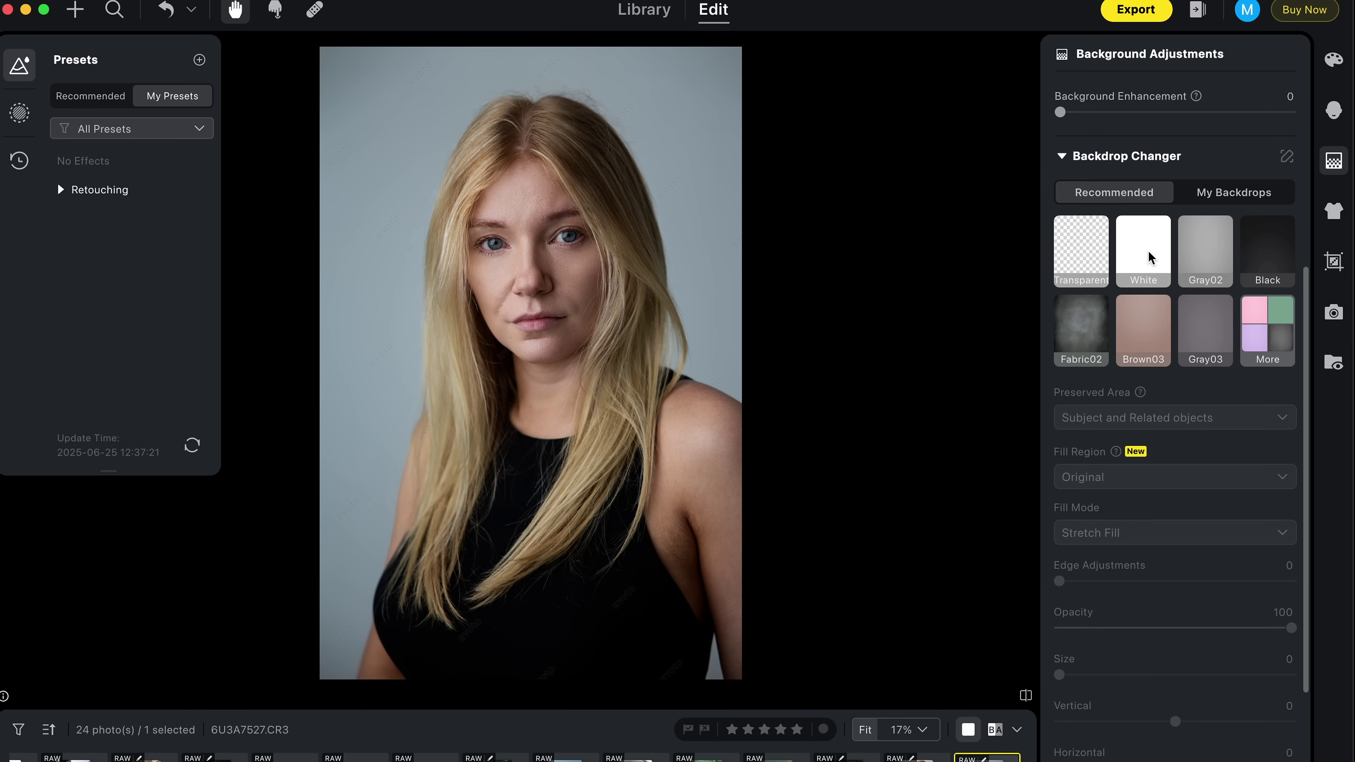
{"action": "left_click", "coordinate": [1147, 253]}
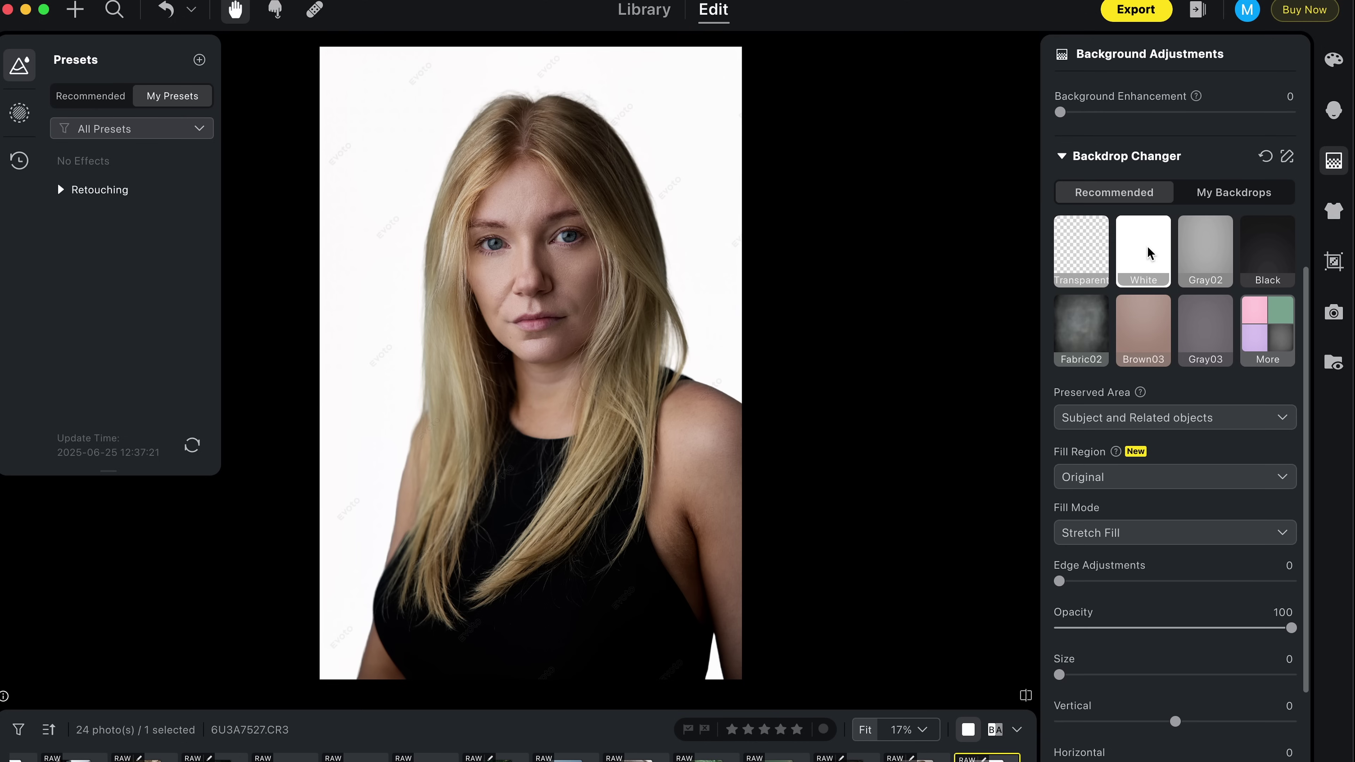
{"action": "left_click", "coordinate": [1155, 310]}
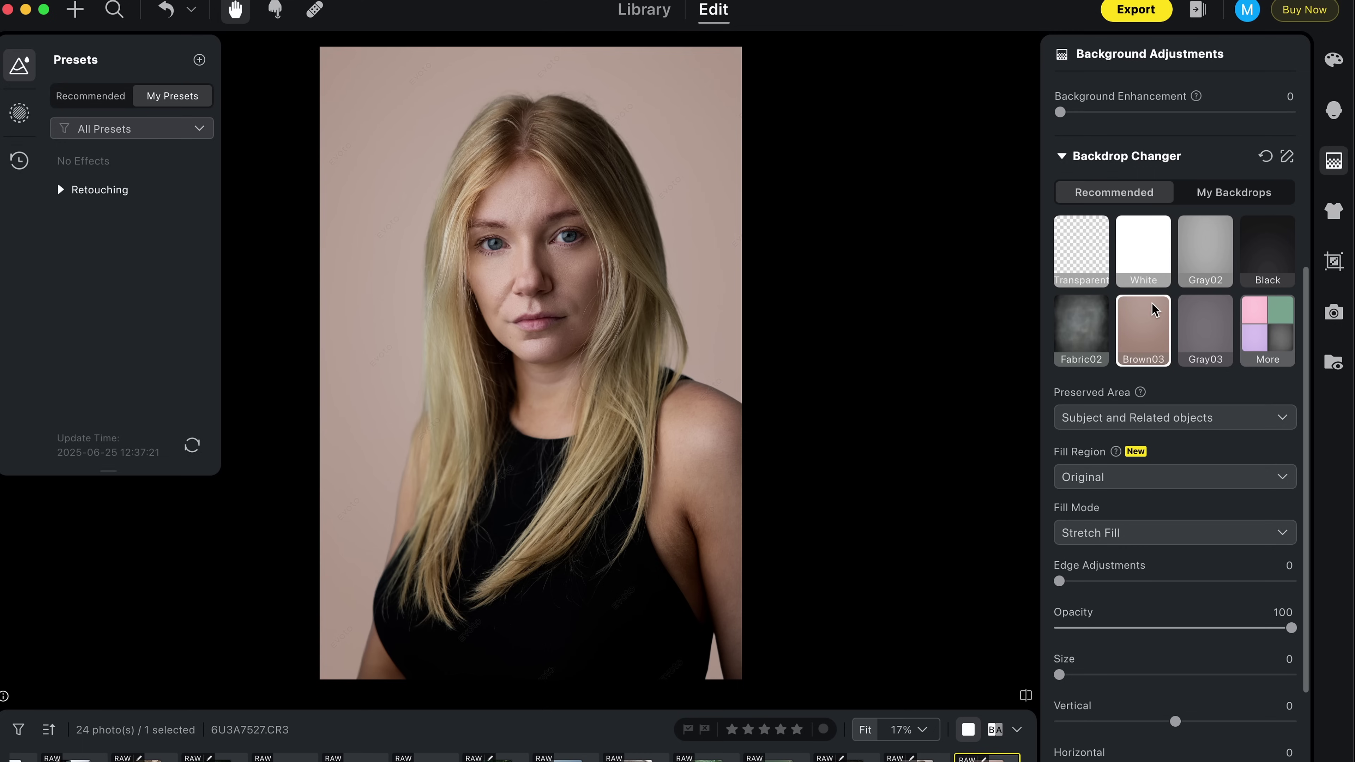
{"action": "left_click", "coordinate": [1097, 322]}
- Apply the Gray02 backdrop to the seated portrait 6U3A8467-Edit, and replace it with the Brown03 backdrop
{"action": "scroll", "coordinate": [1167, 250], "scroll_direction": "up", "scroll_amount": 3}
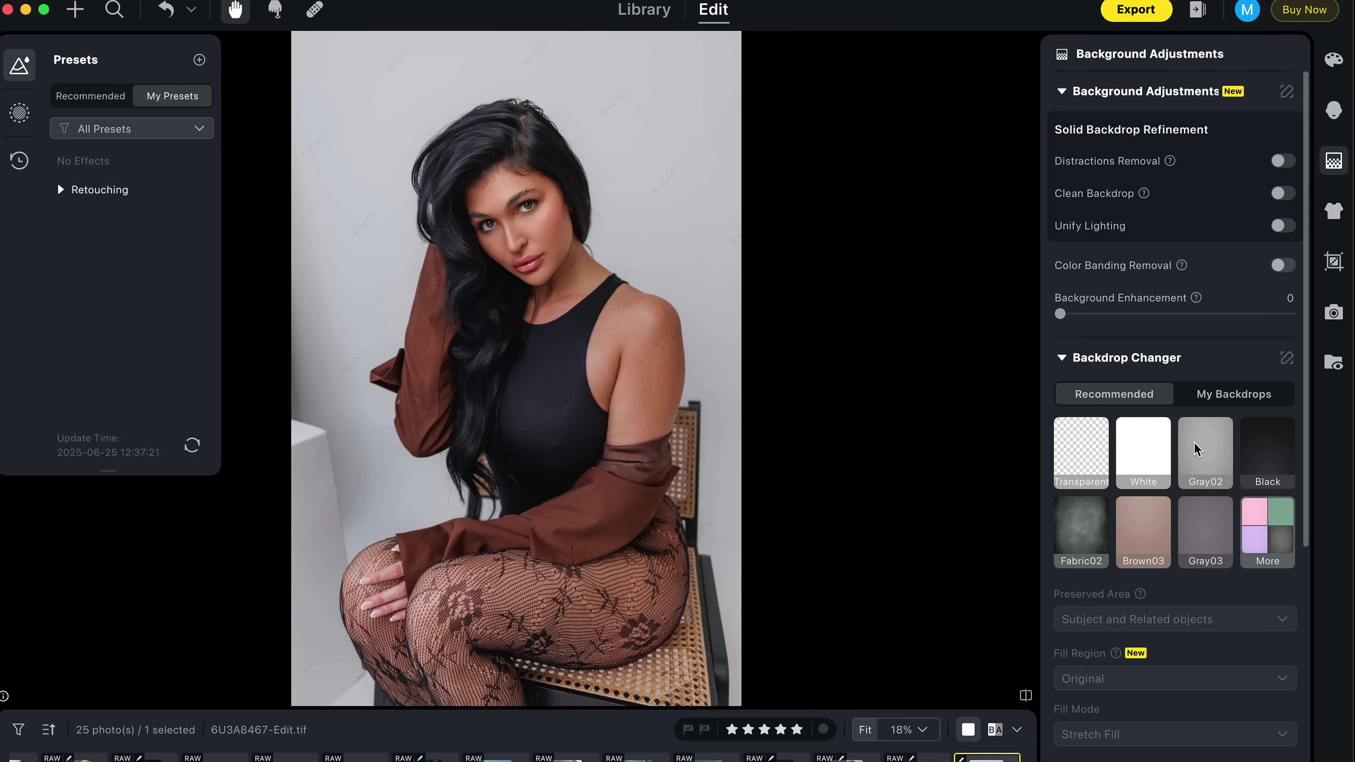
{"action": "left_click", "coordinate": [1197, 451]}
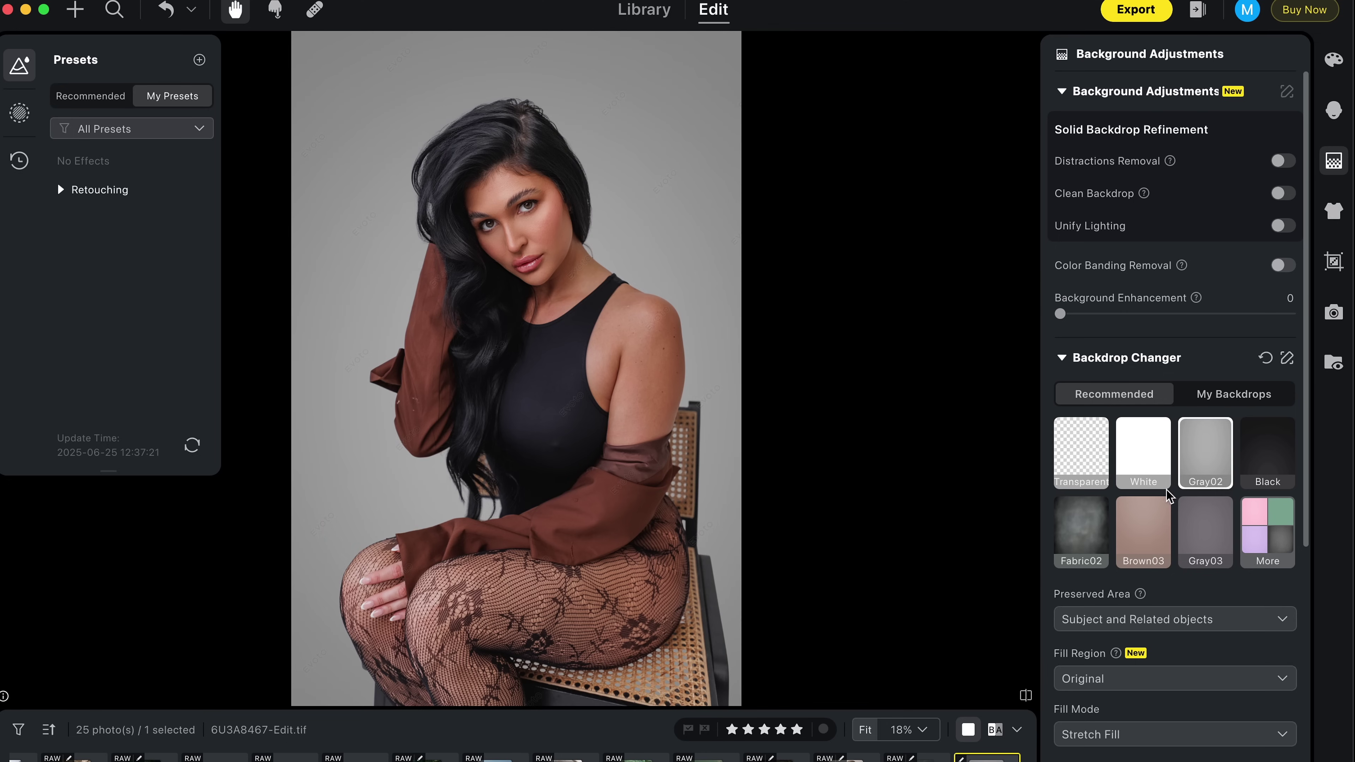
{"action": "left_click", "coordinate": [1148, 519]}
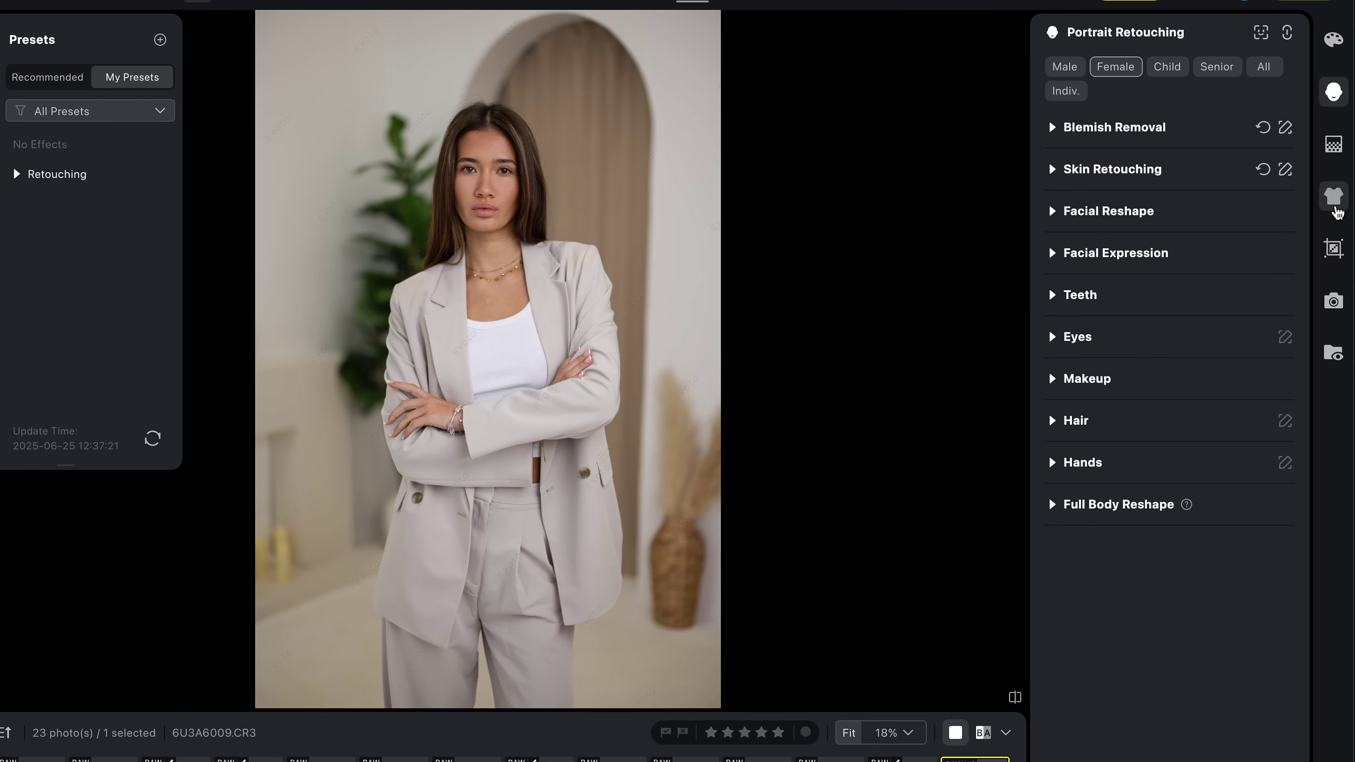
- Set De-wrinkle Clothing to 100 for the suit in portrait 6U3A6009, comparing it with 0 before restoring the full amount
{"action": "left_click", "coordinate": [1335, 207]}
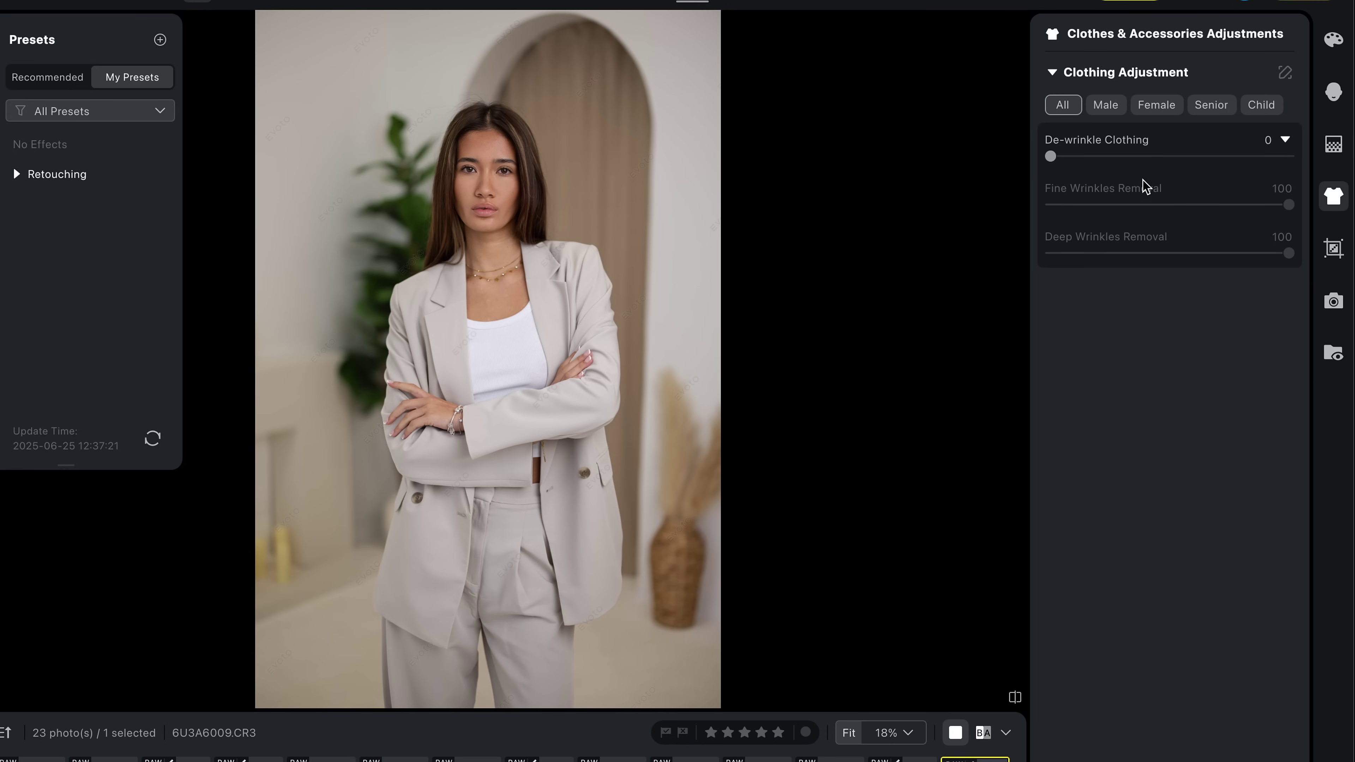
{"action": "left_click_drag", "start_coordinate": [1050, 156], "coordinate": [1290, 163]}
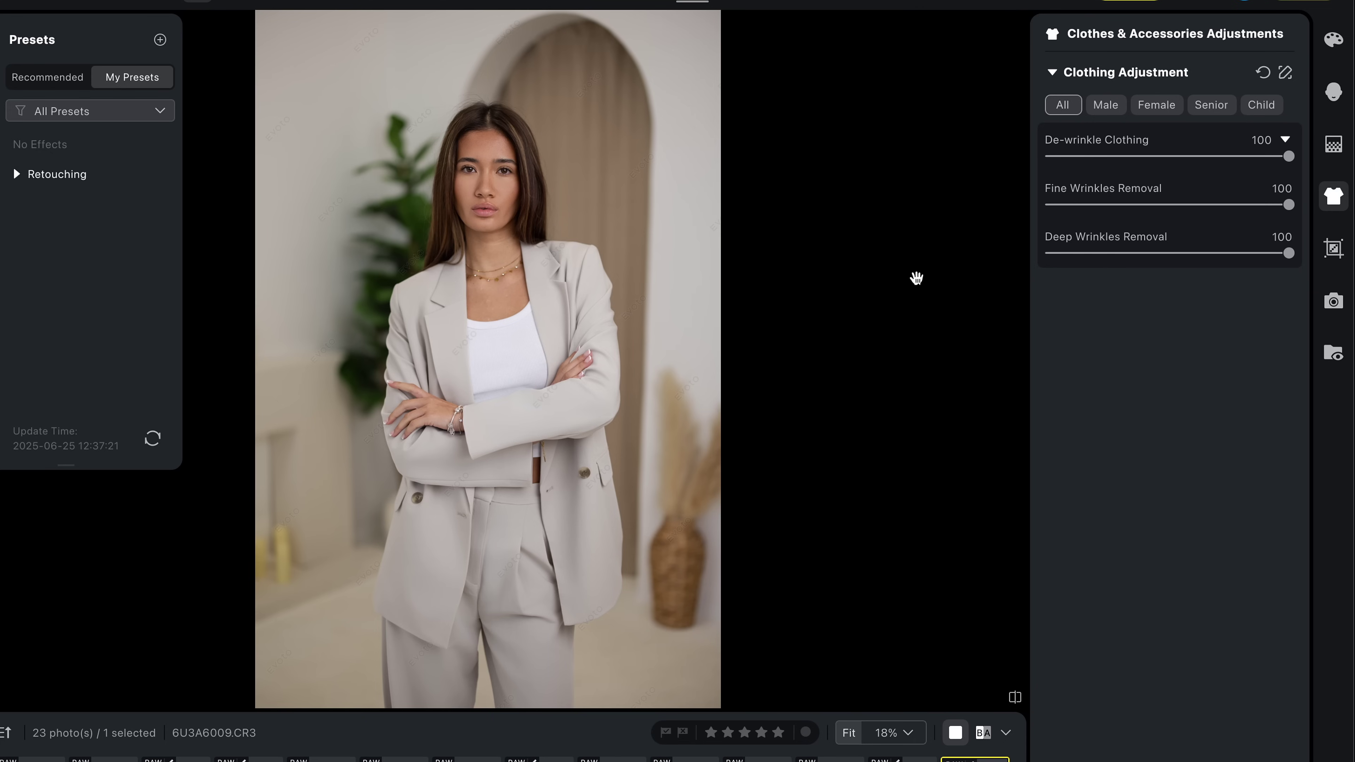
{"action": "left_click_drag", "start_coordinate": [1287, 160], "coordinate": [1047, 170]}
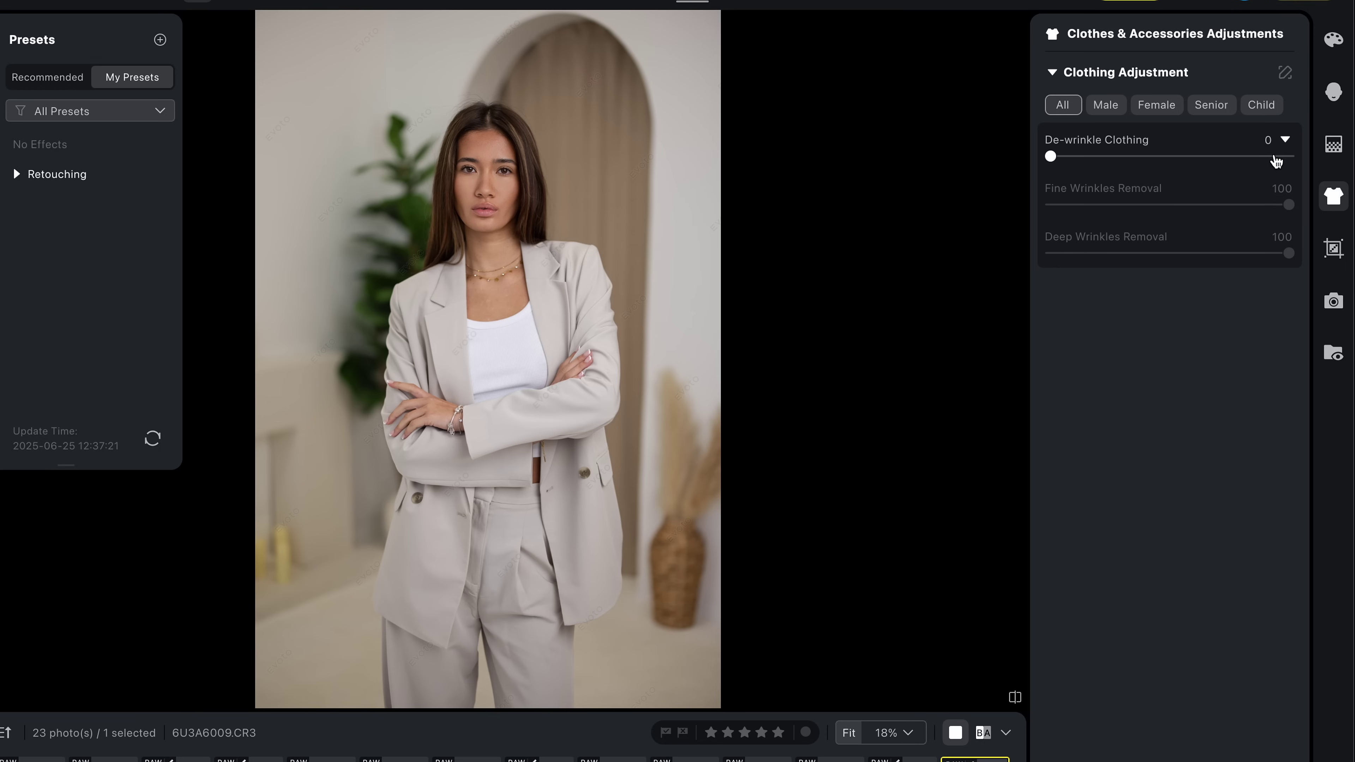
{"action": "left_click", "coordinate": [1272, 157]}
{"action": "left_click_drag", "start_coordinate": [1273, 159], "coordinate": [1290, 158]}
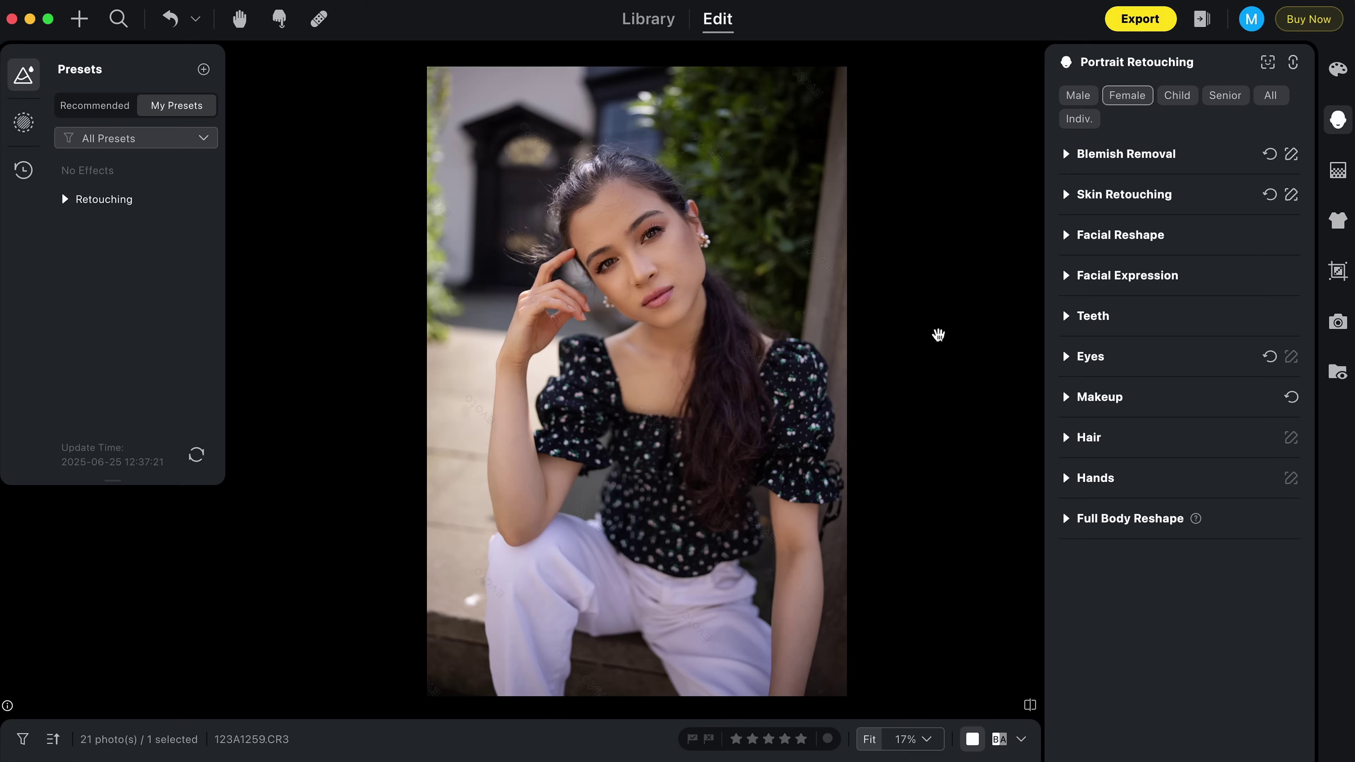
- Raise Stray Hairs Removal to its maximum for the woman in portrait 123A1259
{"action": "scroll", "coordinate": [800, 308], "scroll_direction": "up", "scroll_amount": 5}
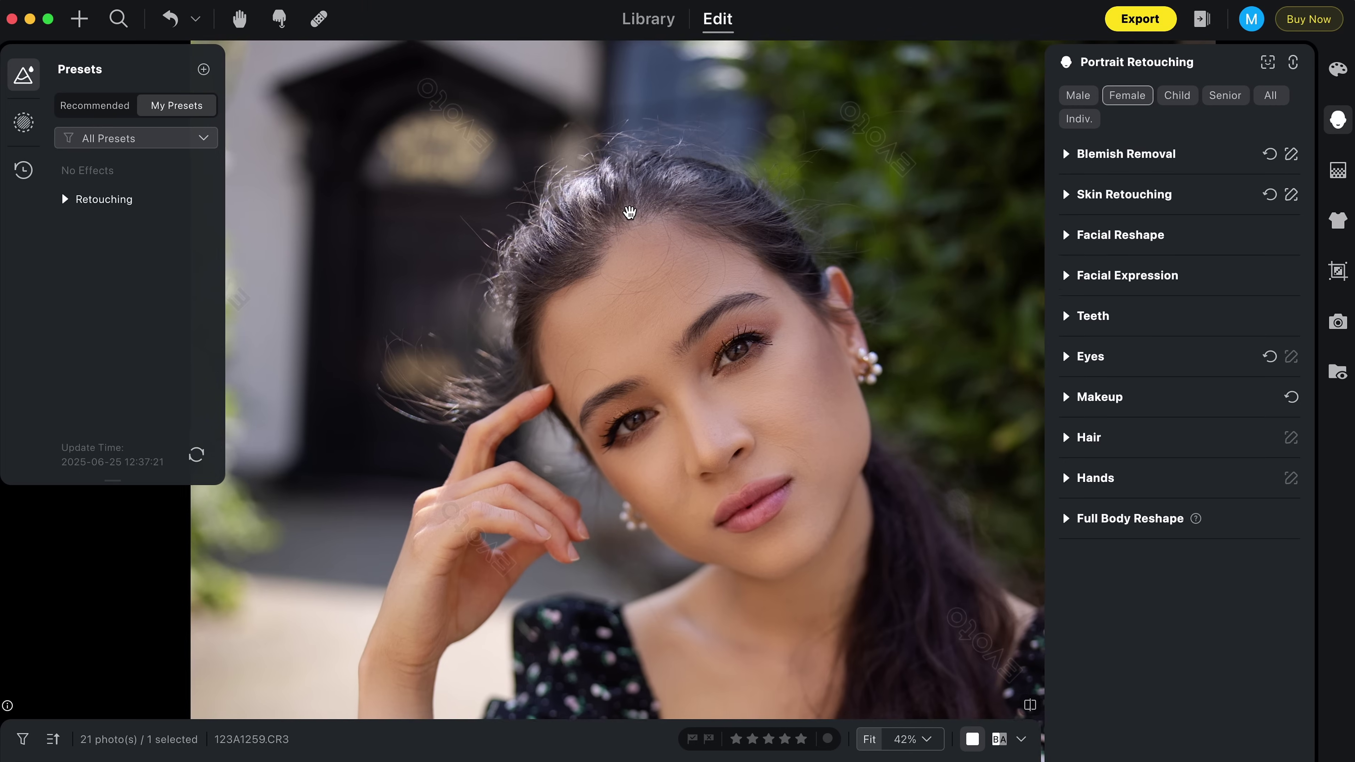
{"action": "left_click_drag", "start_coordinate": [629, 212], "coordinate": [595, 206]}
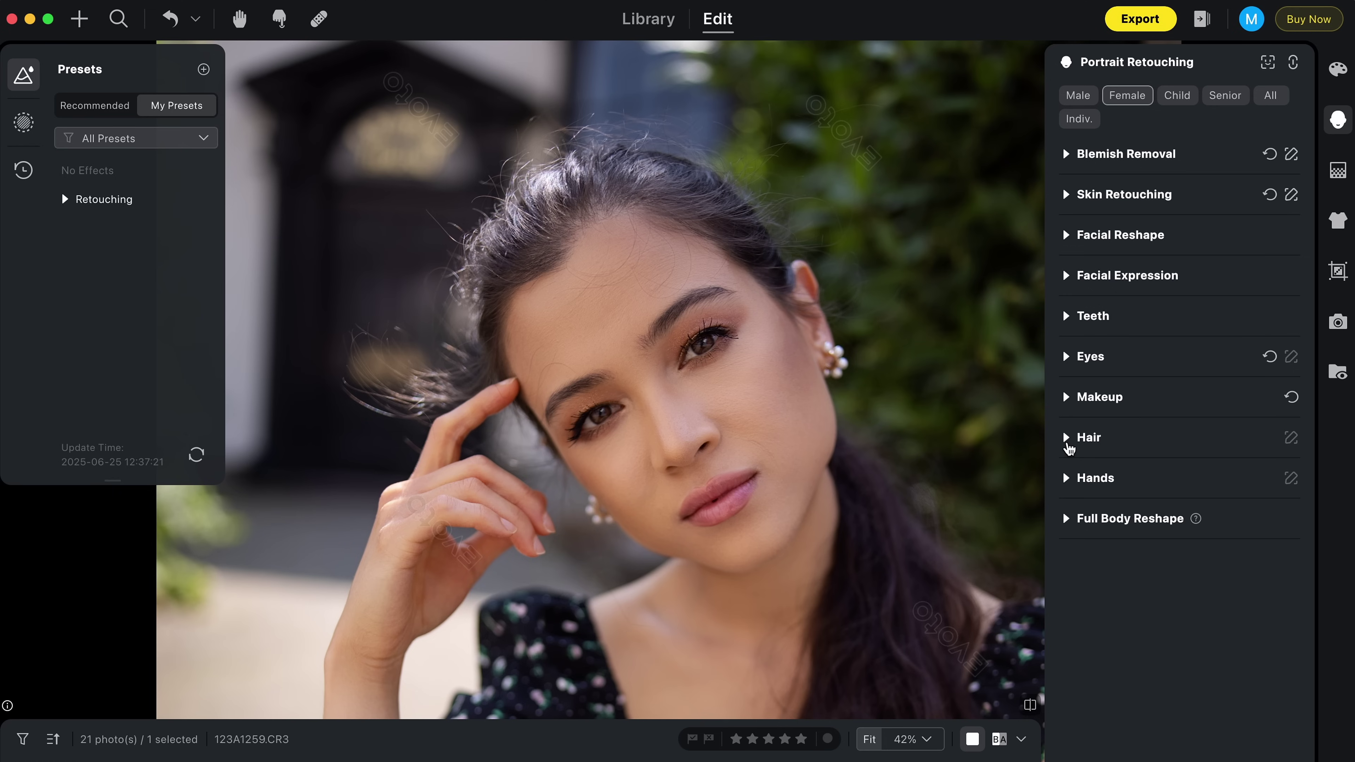
{"action": "left_click", "coordinate": [1068, 443]}
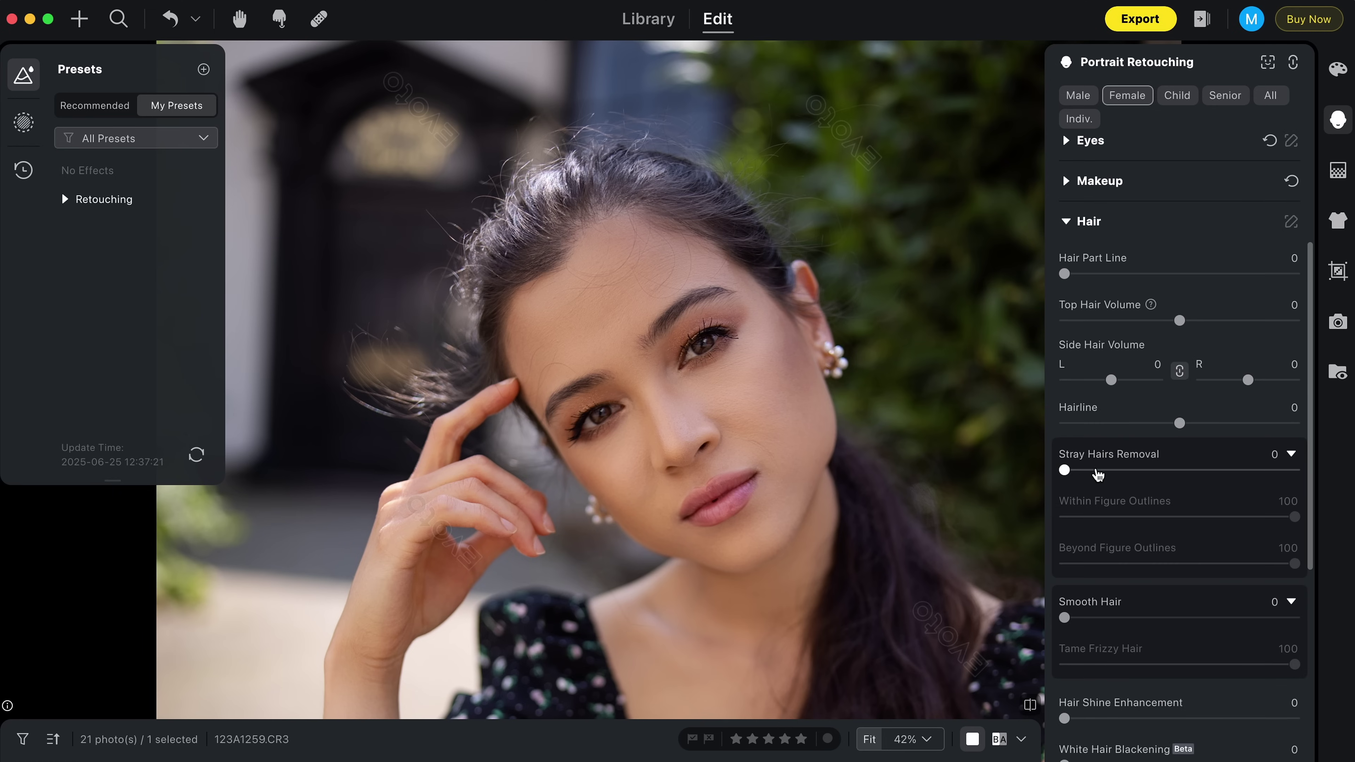
{"action": "left_click_drag", "start_coordinate": [1067, 472], "coordinate": [1177, 490]}
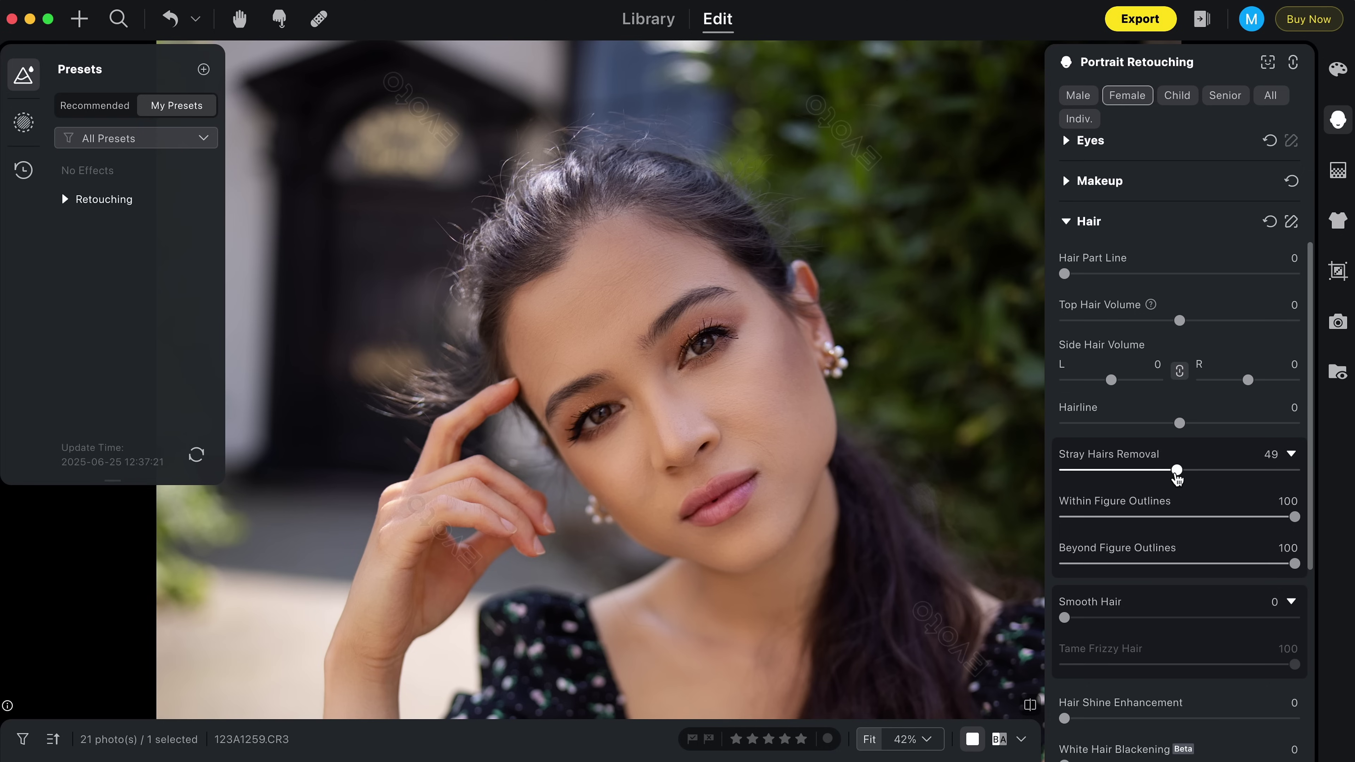
{"action": "left_click_drag", "start_coordinate": [1177, 478], "coordinate": [1296, 478]}
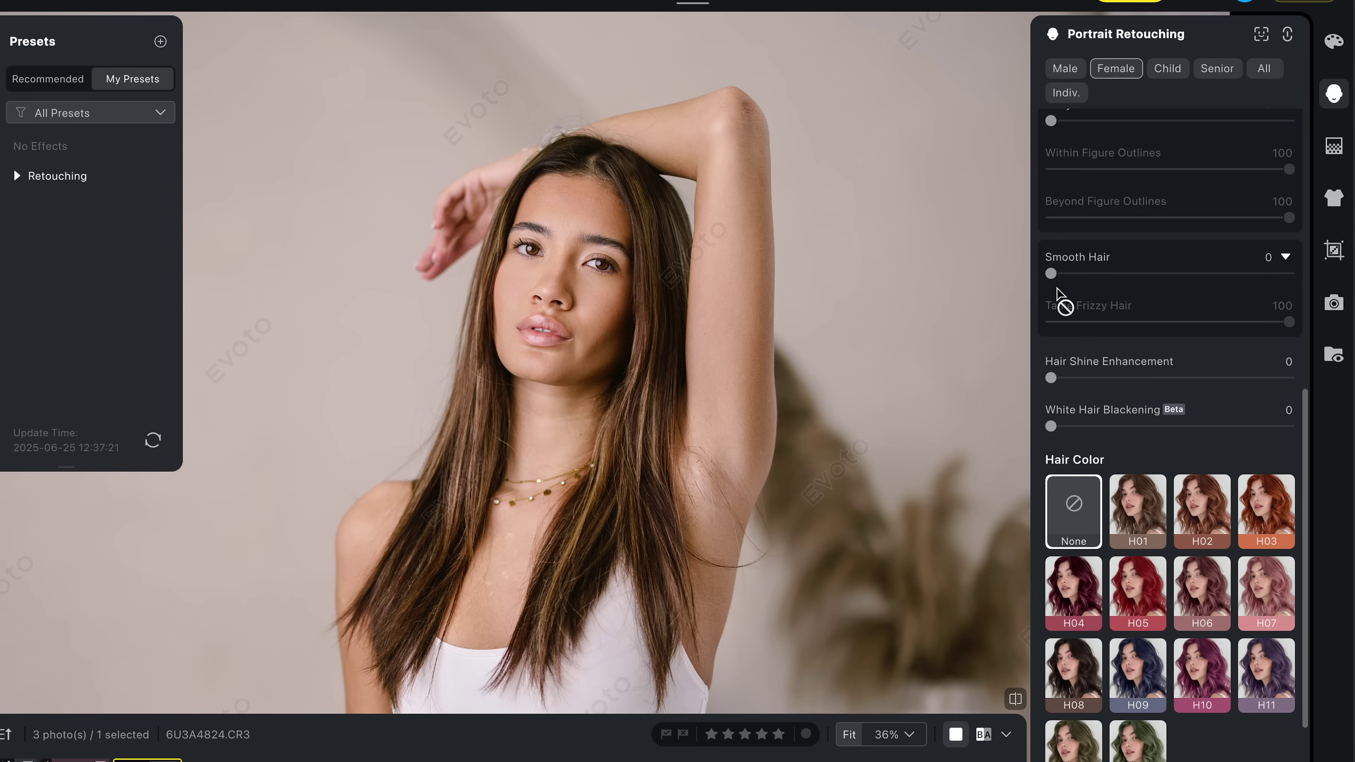
- Set Smooth Hair to 67 and Hair Shine Enhancement to 53 for the woman in portrait 6U3A4824
{"action": "left_click_drag", "start_coordinate": [1050, 273], "coordinate": [1211, 273]}
{"action": "left_click_drag", "start_coordinate": [907, 314], "coordinate": [923, 263]}
{"action": "left_click_drag", "start_coordinate": [1051, 378], "coordinate": [1178, 378]}
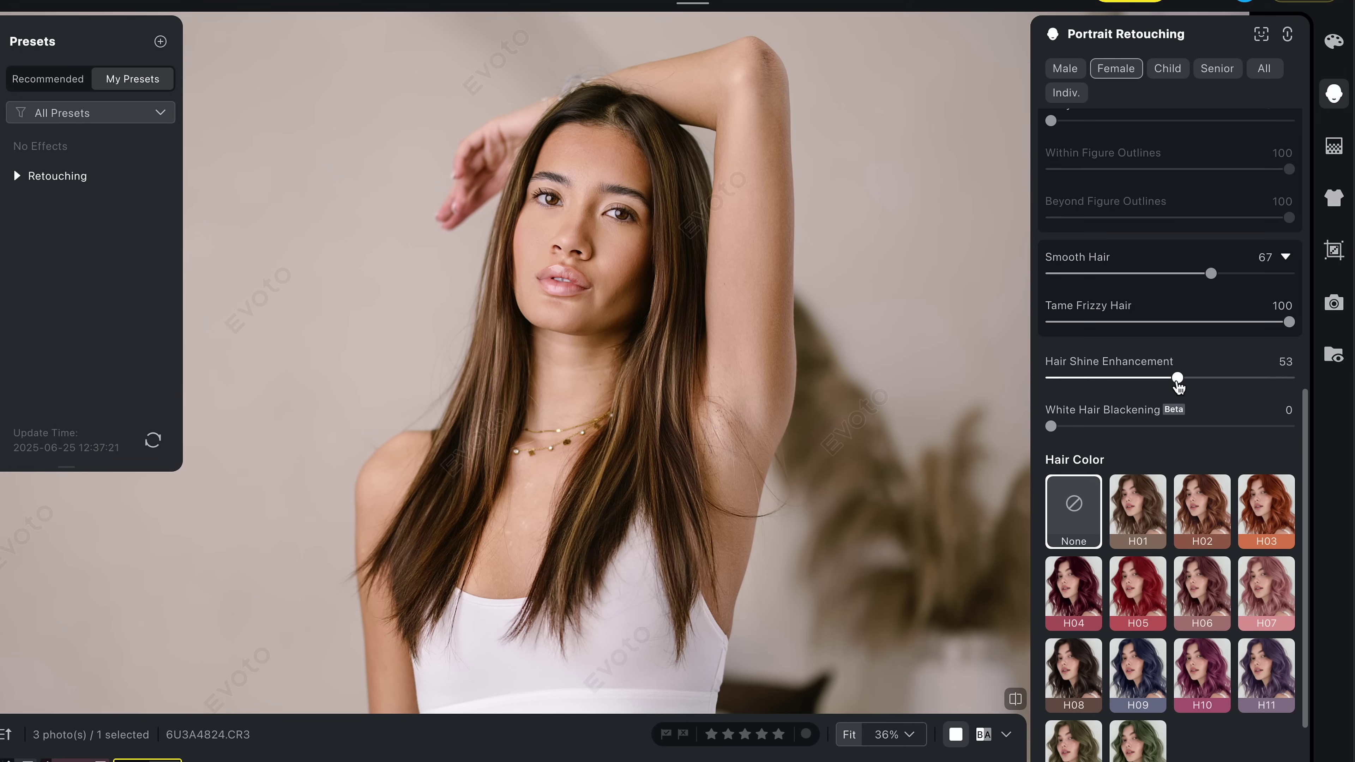
- Recolor the woman's hair in portrait 6U3A4824 with the H01 hair color
{"action": "left_click", "coordinate": [1153, 506]}
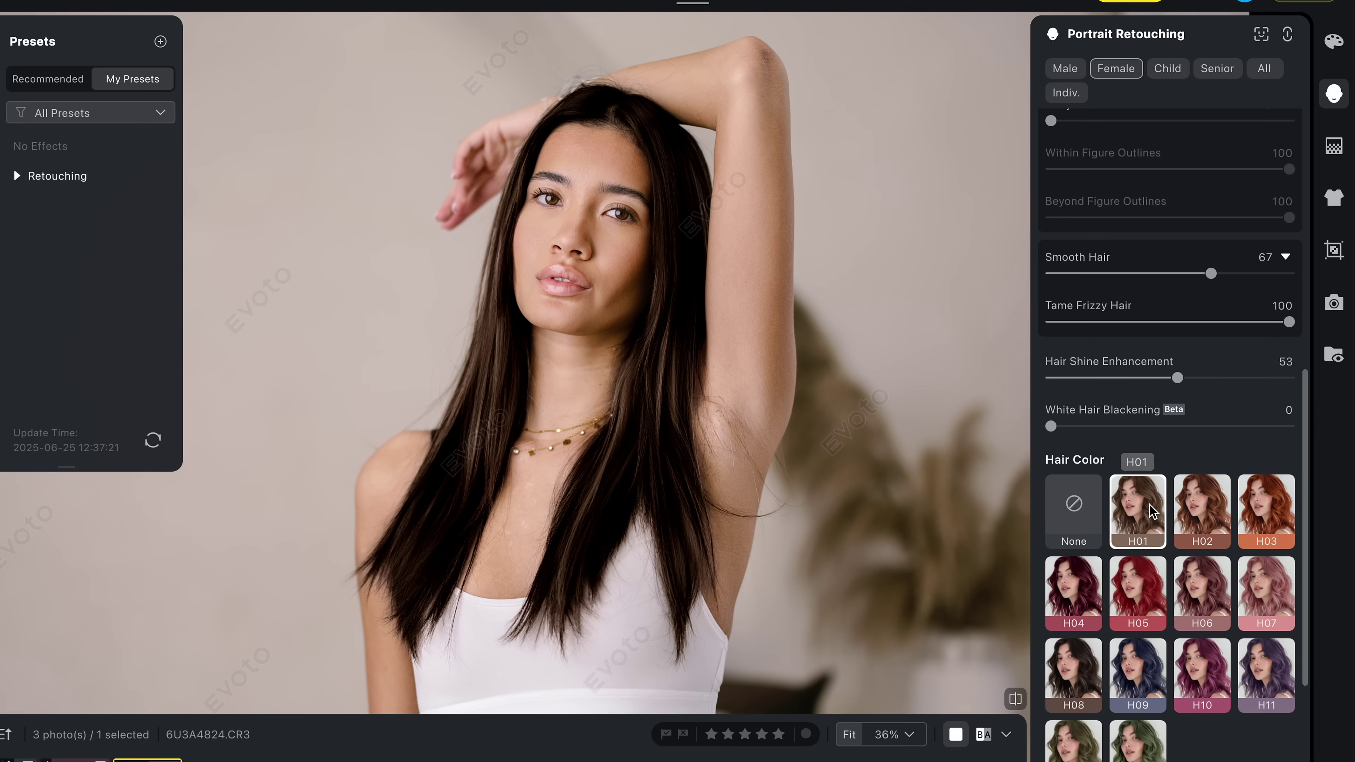
{"action": "scroll", "coordinate": [1198, 608], "scroll_direction": "down", "scroll_amount": 2}
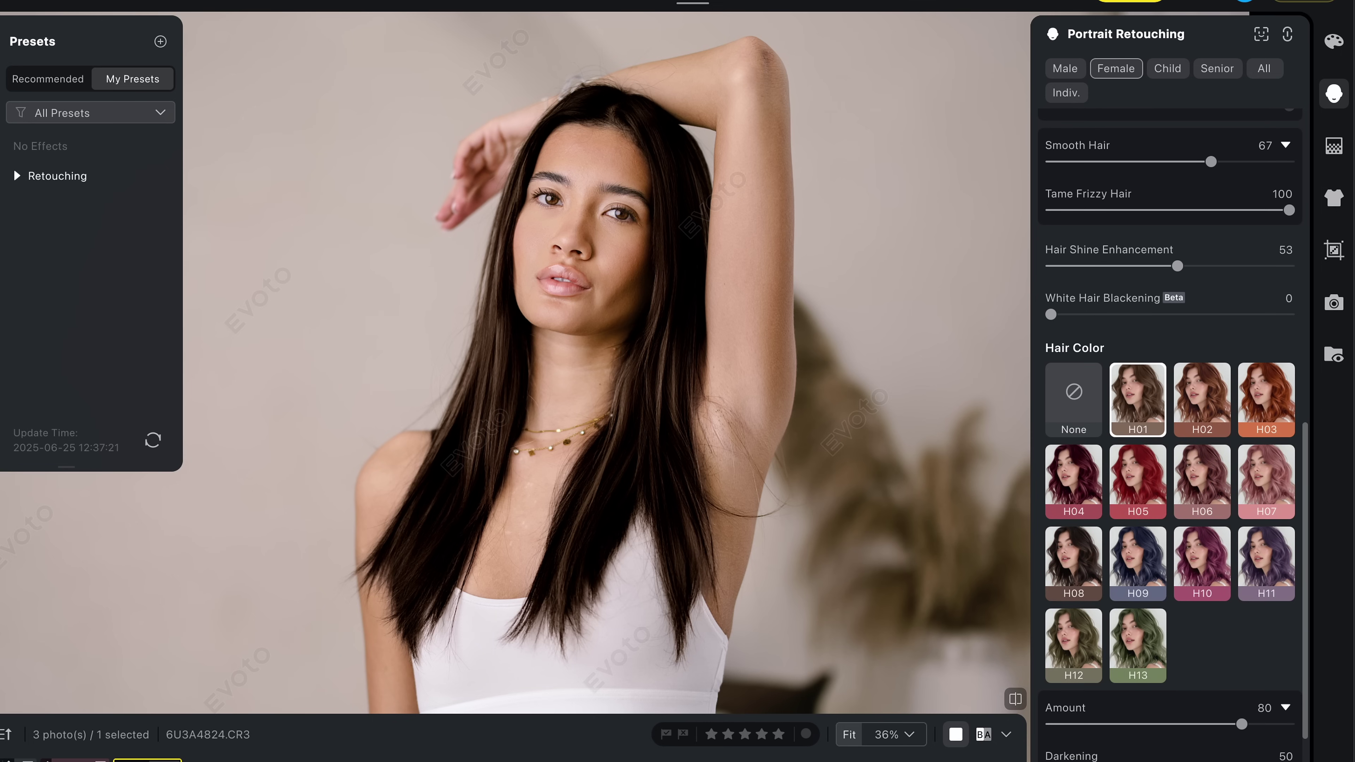